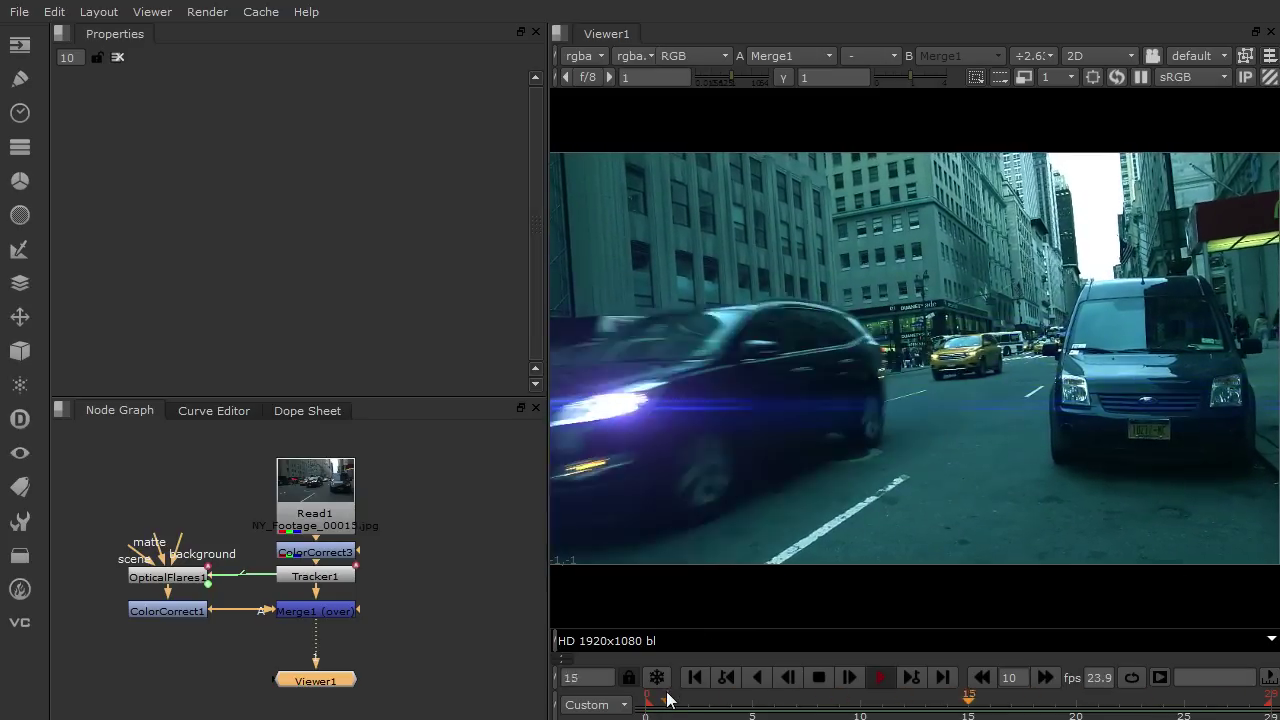
Stop playback and check the ColorCorrect3 output without flares at frames 6 and 1
key(k)
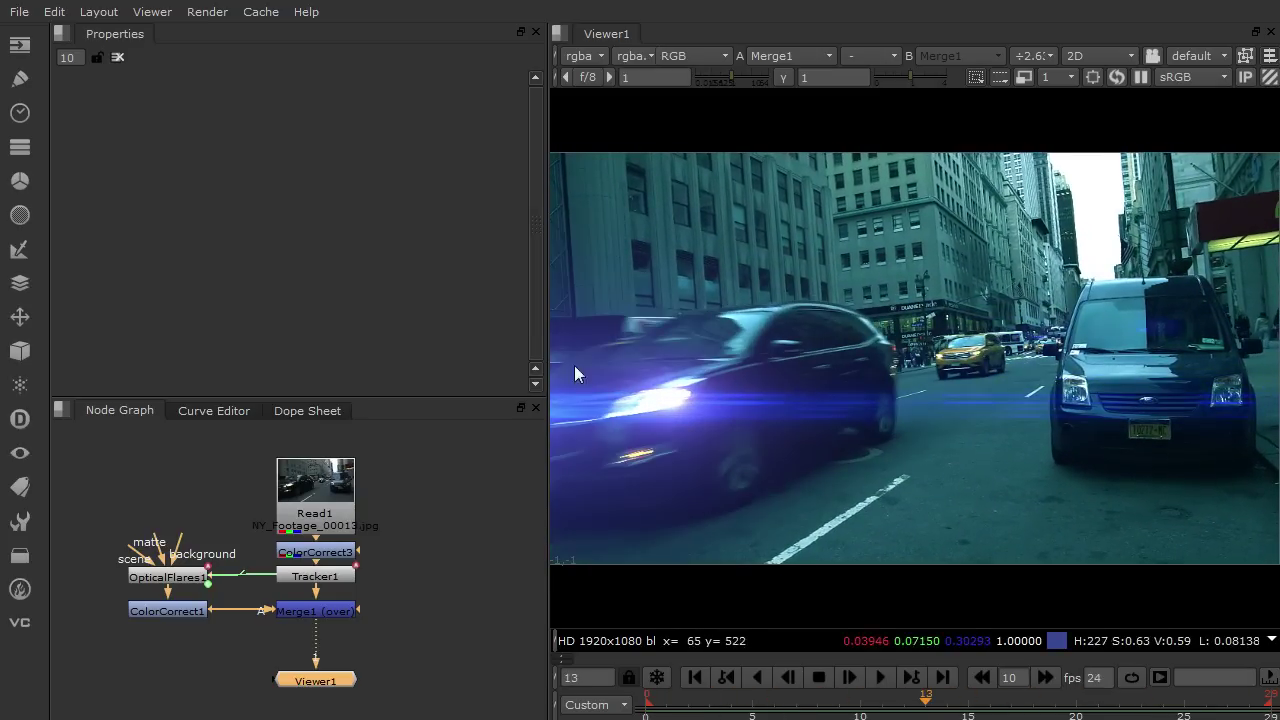
drag(705, 703, 774, 694)
click(328, 549)
key(1)
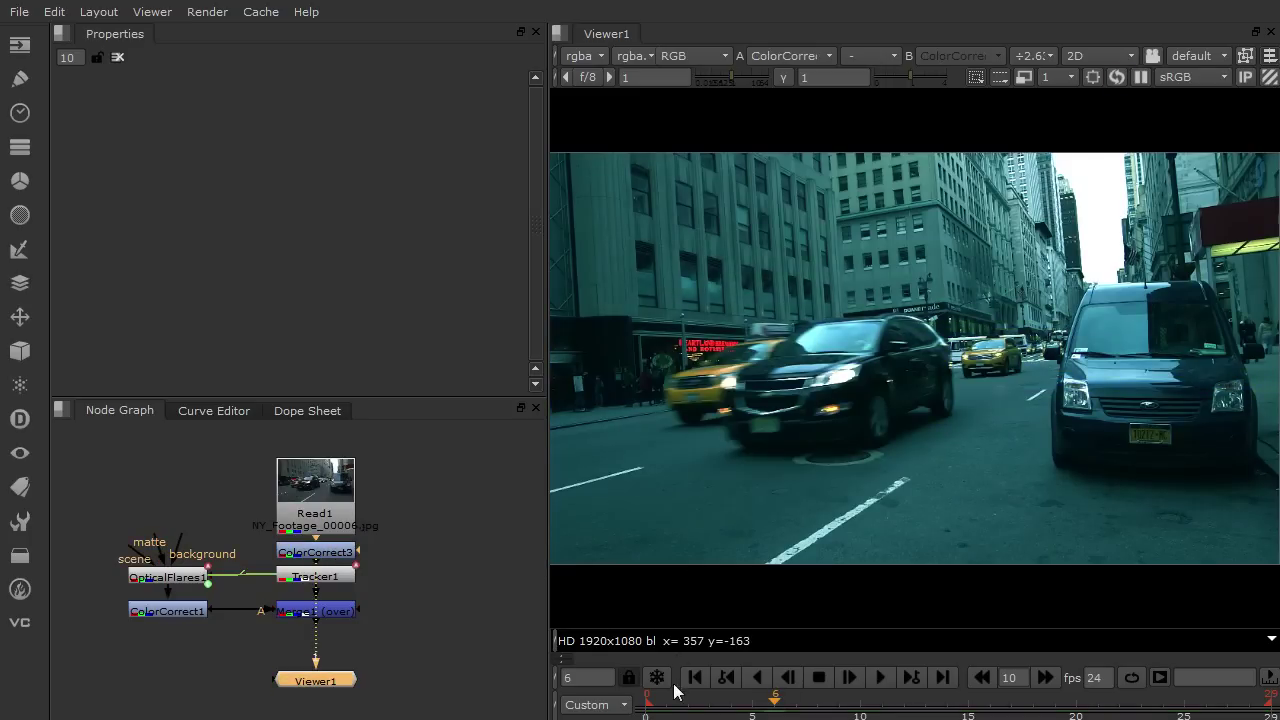
mouse_move(690, 703)
mouse_down()
mouse_move(968, 703)
mouse_move(668, 707)
mouse_up()
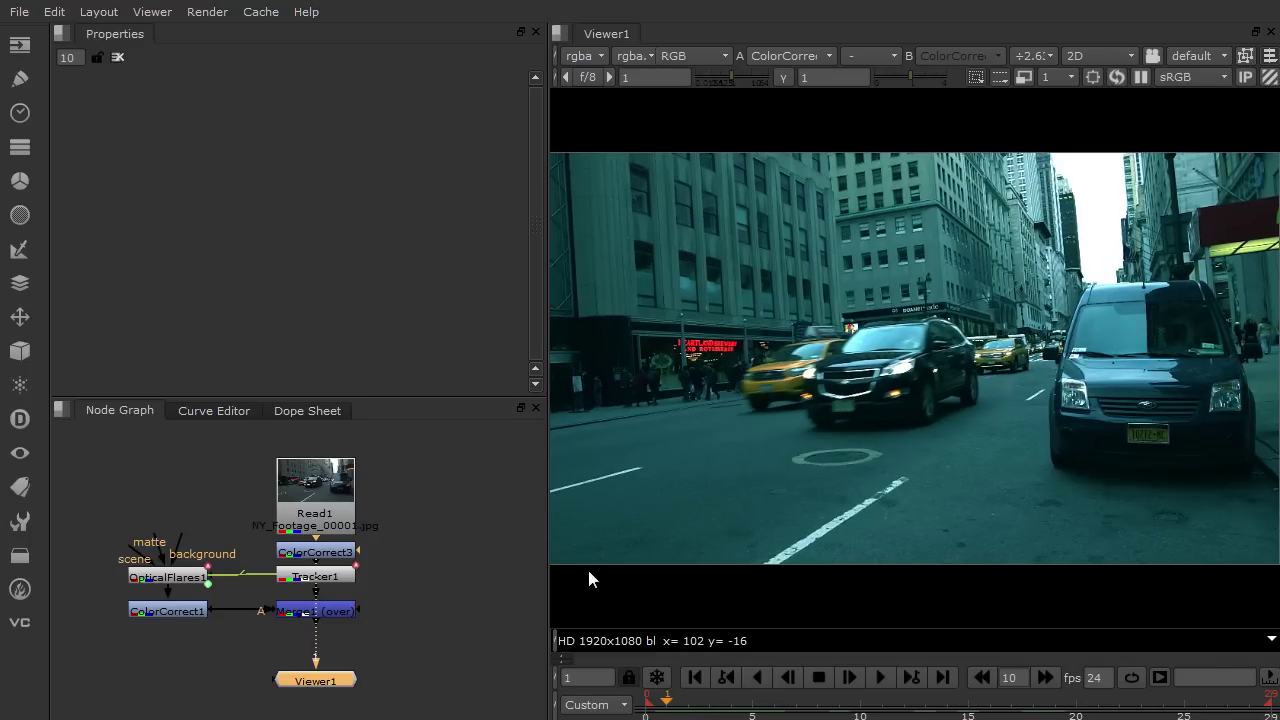
Scrub through the Merge1 composite and compare it at frame 0 with the raw Read1 footage
click(320, 614)
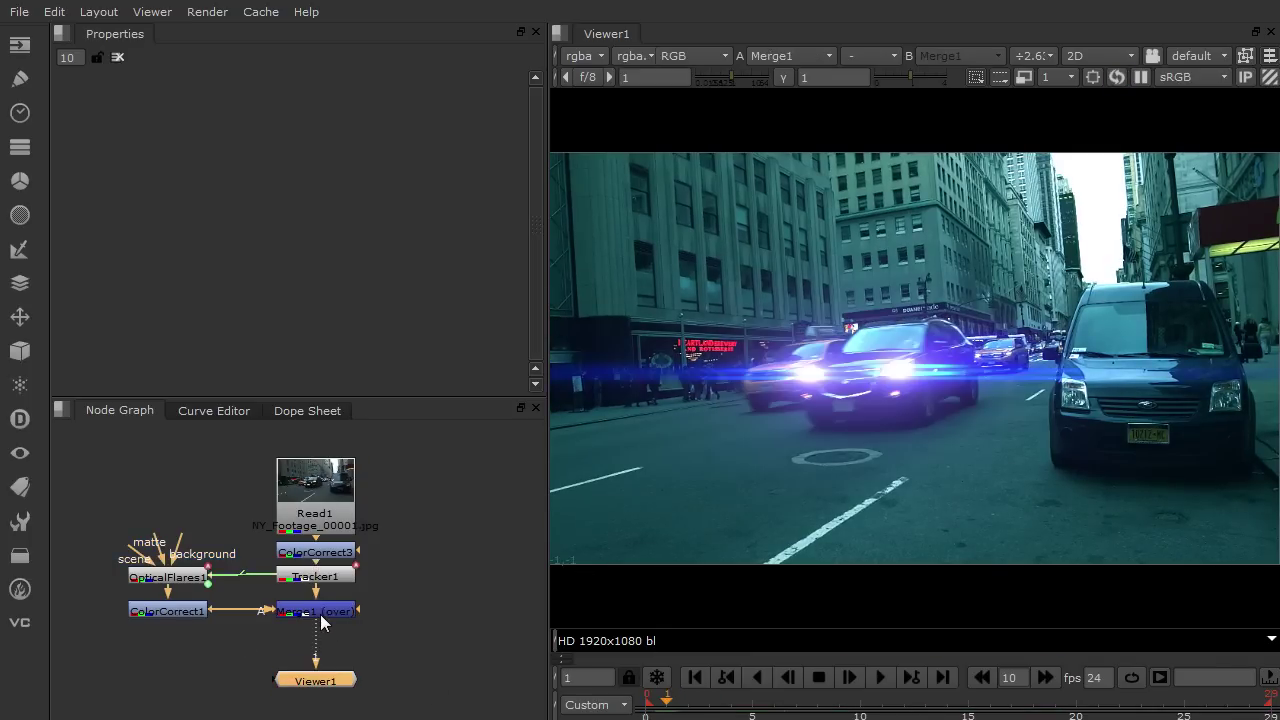
drag(676, 703, 981, 675)
click(644, 703)
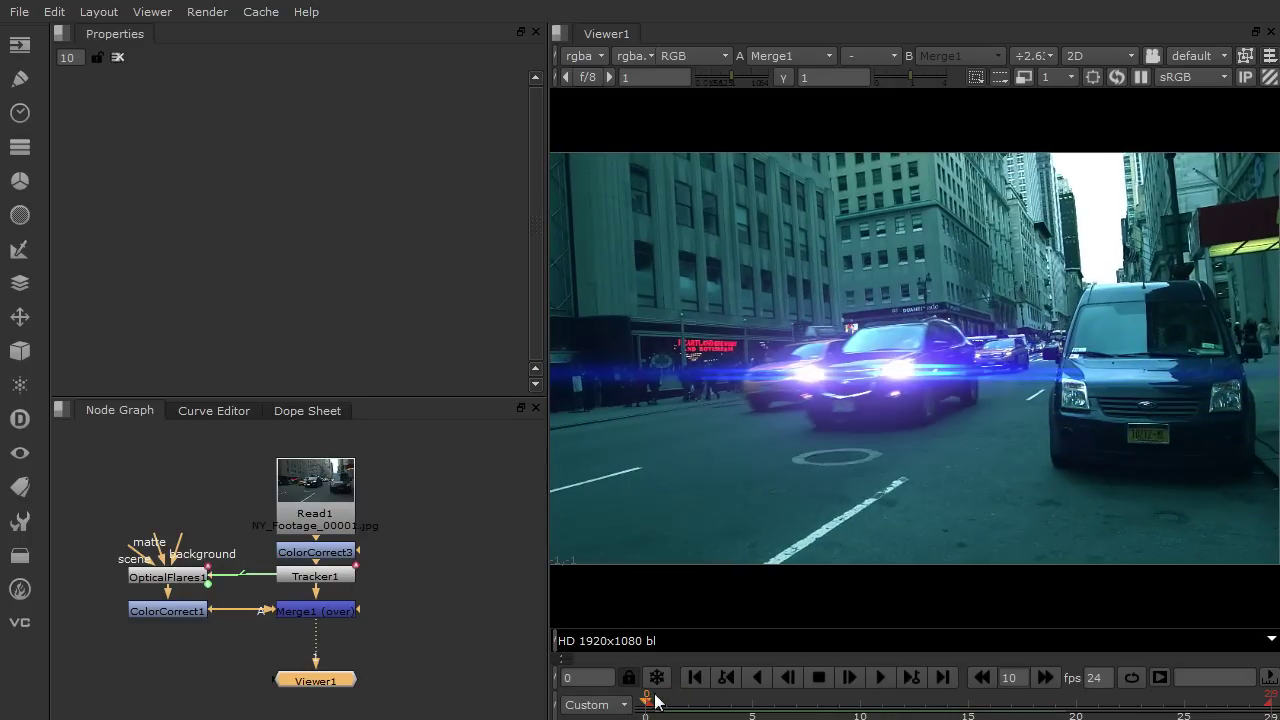
drag(644, 707, 800, 718)
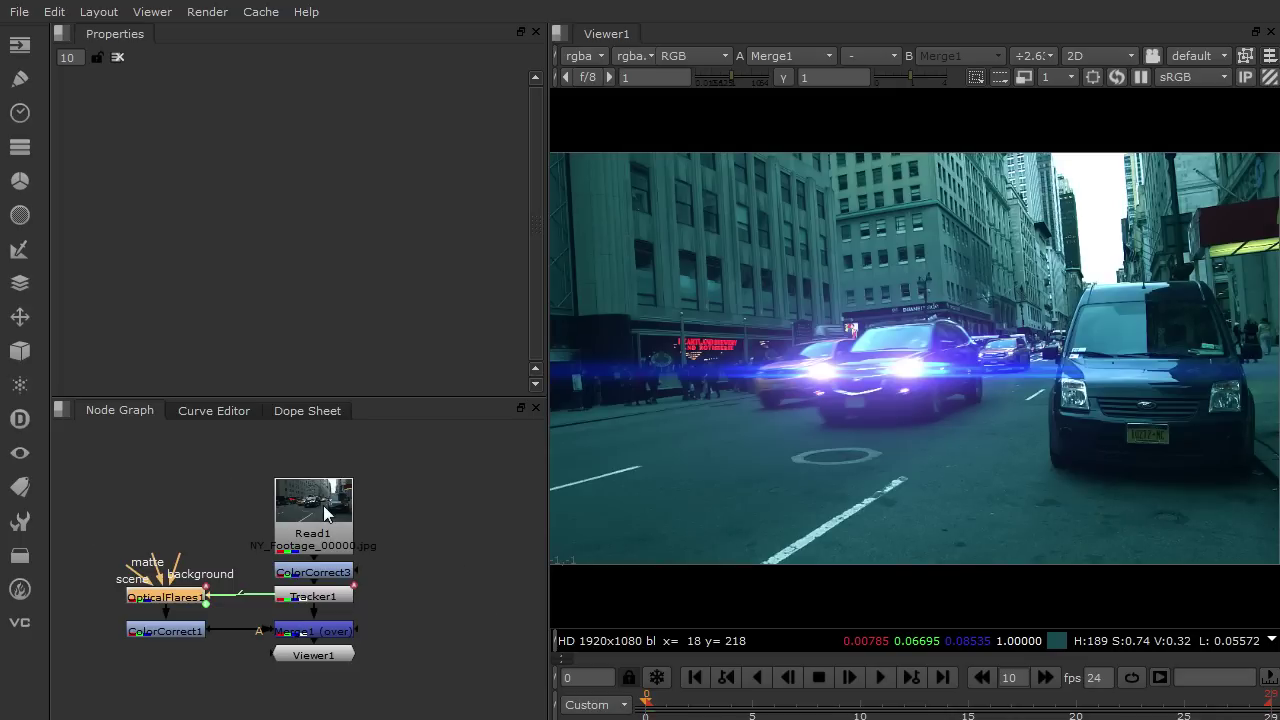
click(323, 505)
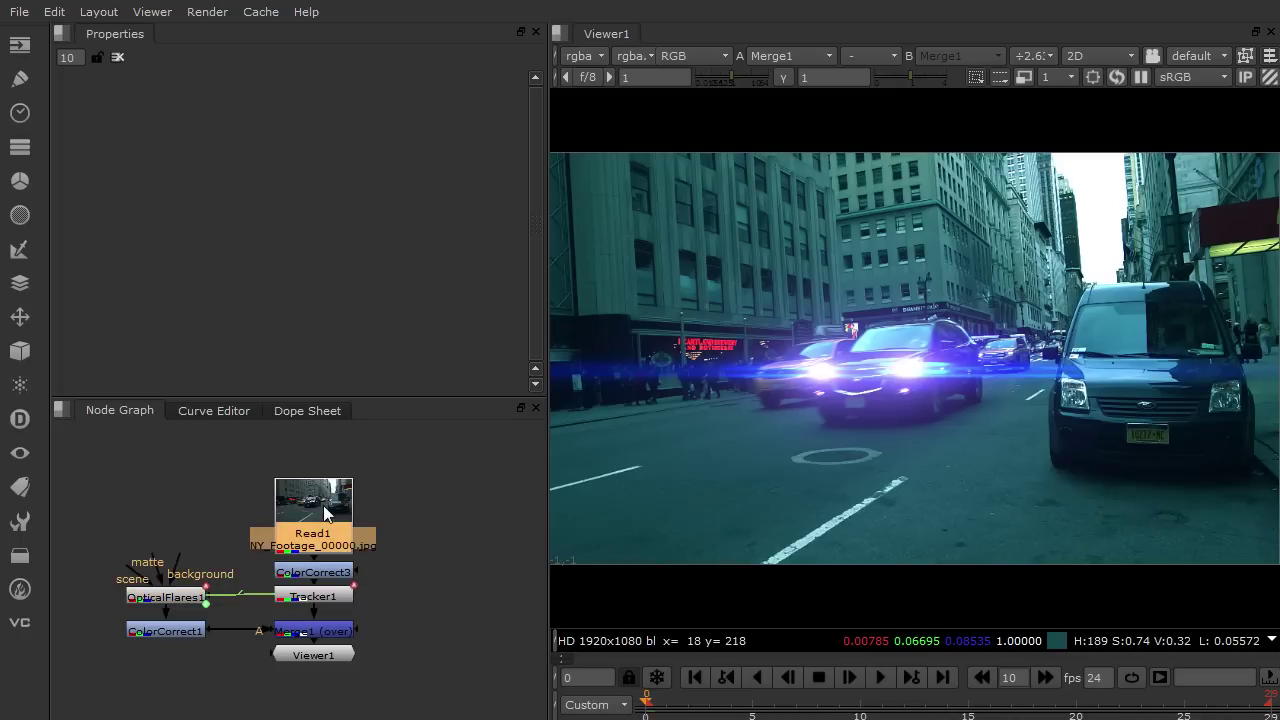
key(1)
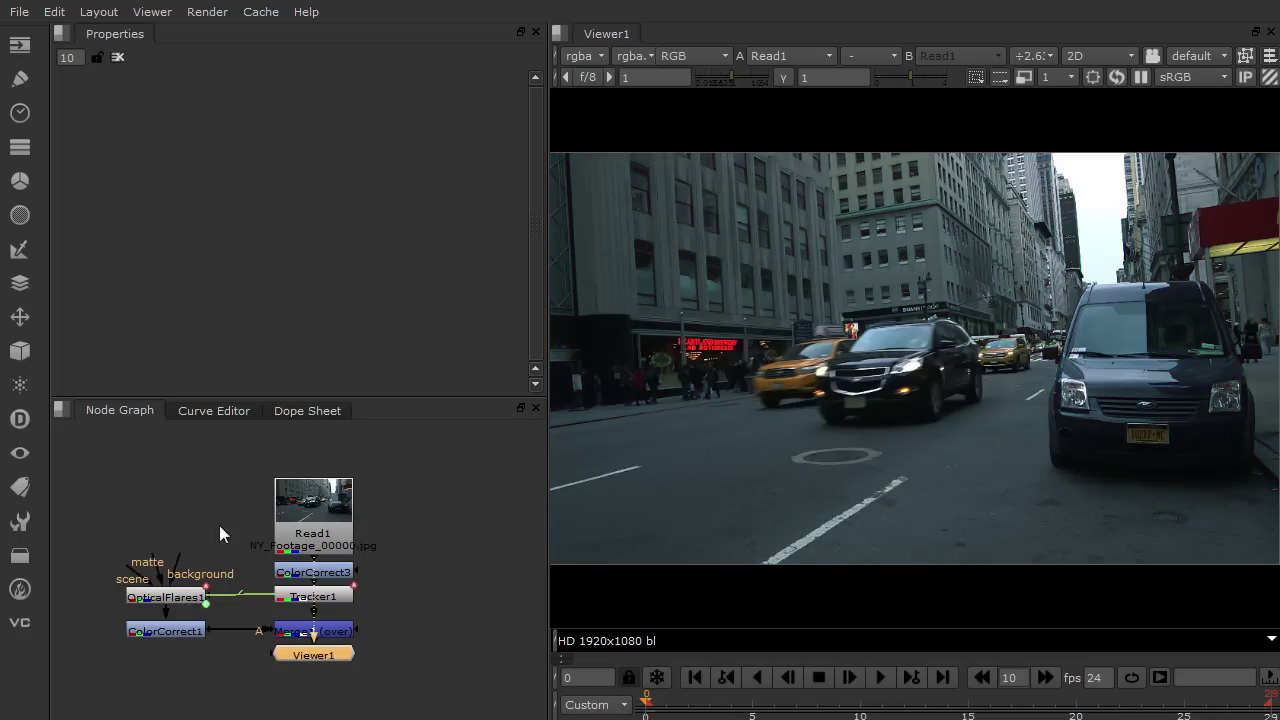
click(334, 635)
key(1)
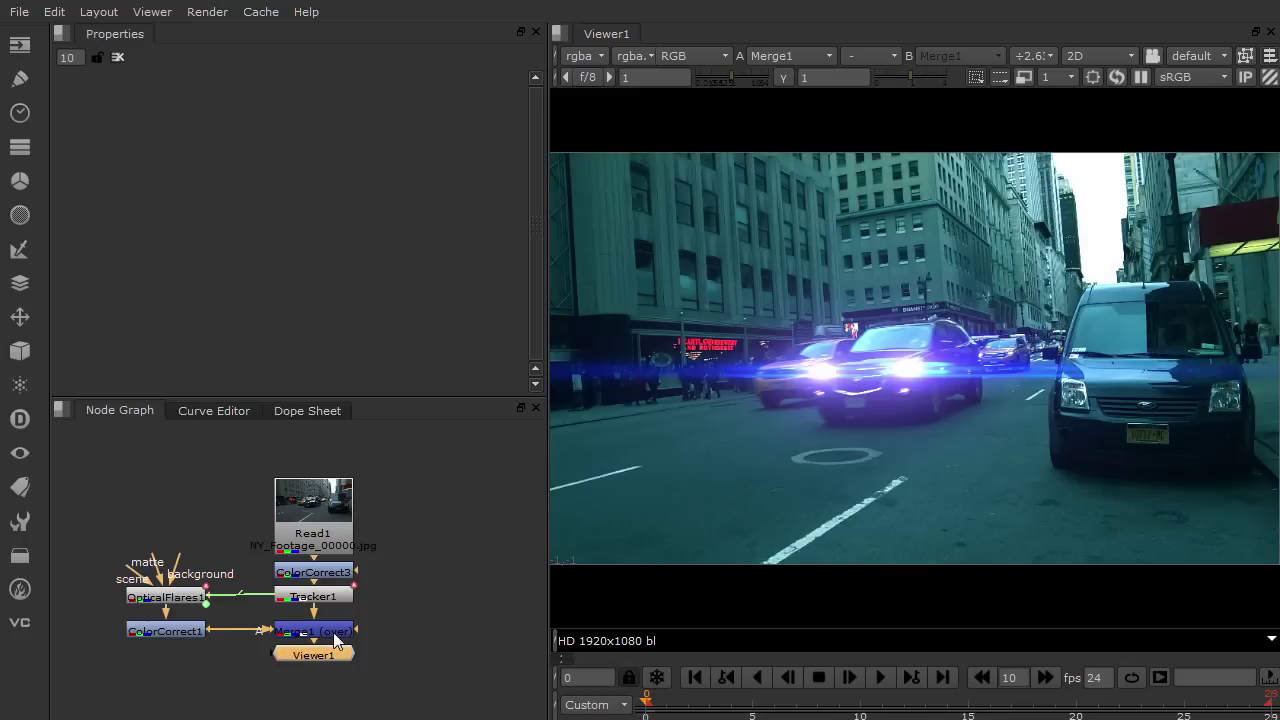
Set the OpticalFlares1 node's brightness to 0.6 and scale to 0.85, and review its remaining properties
double_click(183, 600)
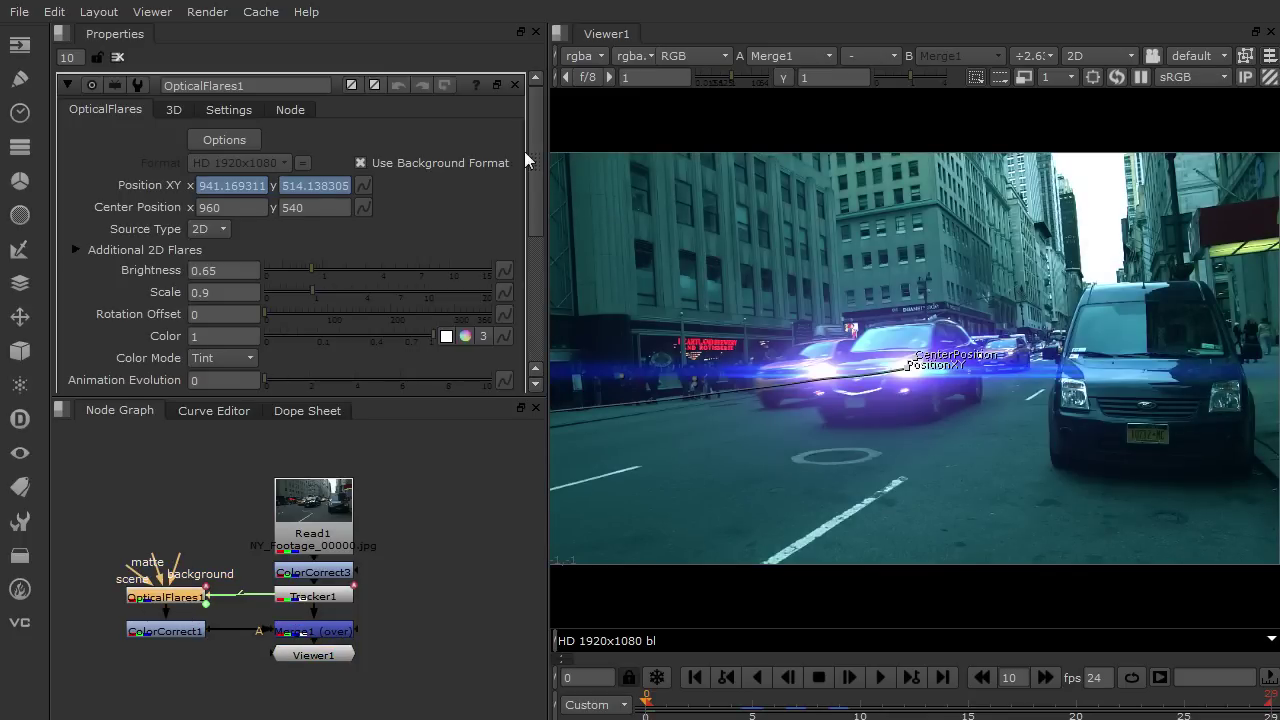
drag(527, 156, 537, 197)
mouse_move(313, 186)
mouse_down()
mouse_move(349, 181)
mouse_move(310, 184)
mouse_move(331, 208)
mouse_move(311, 208)
mouse_up()
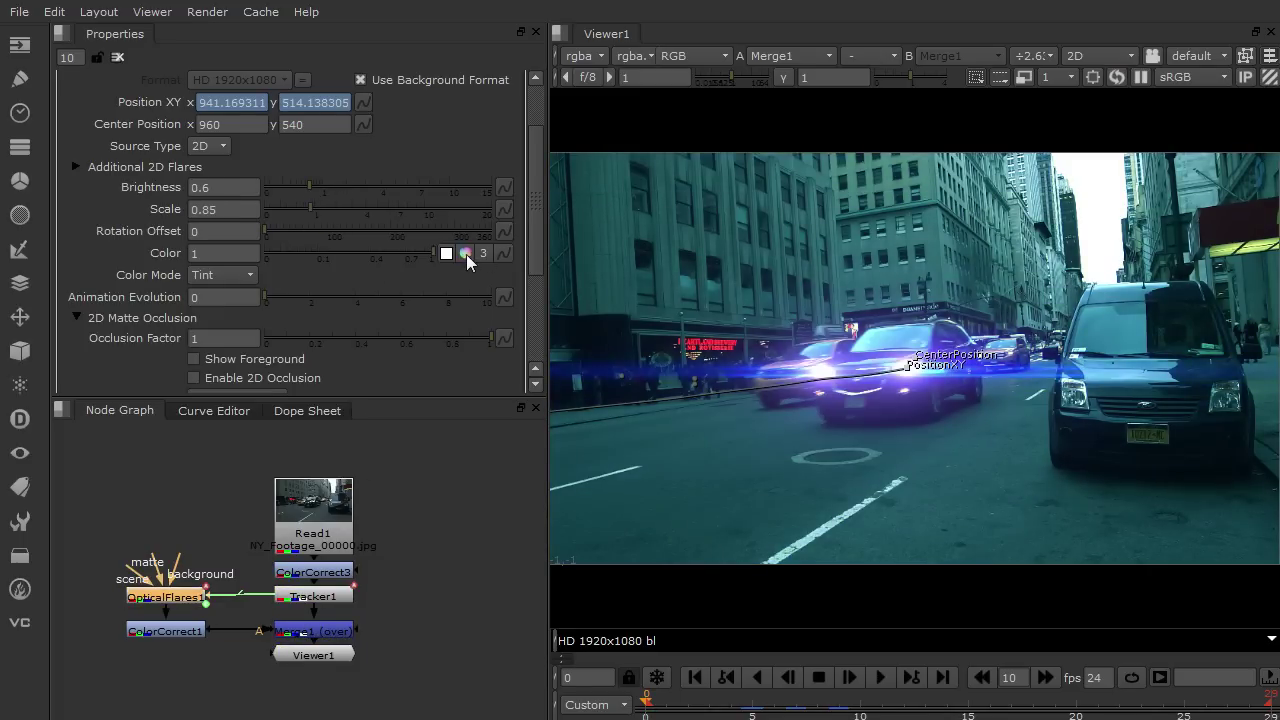
drag(534, 242, 531, 296)
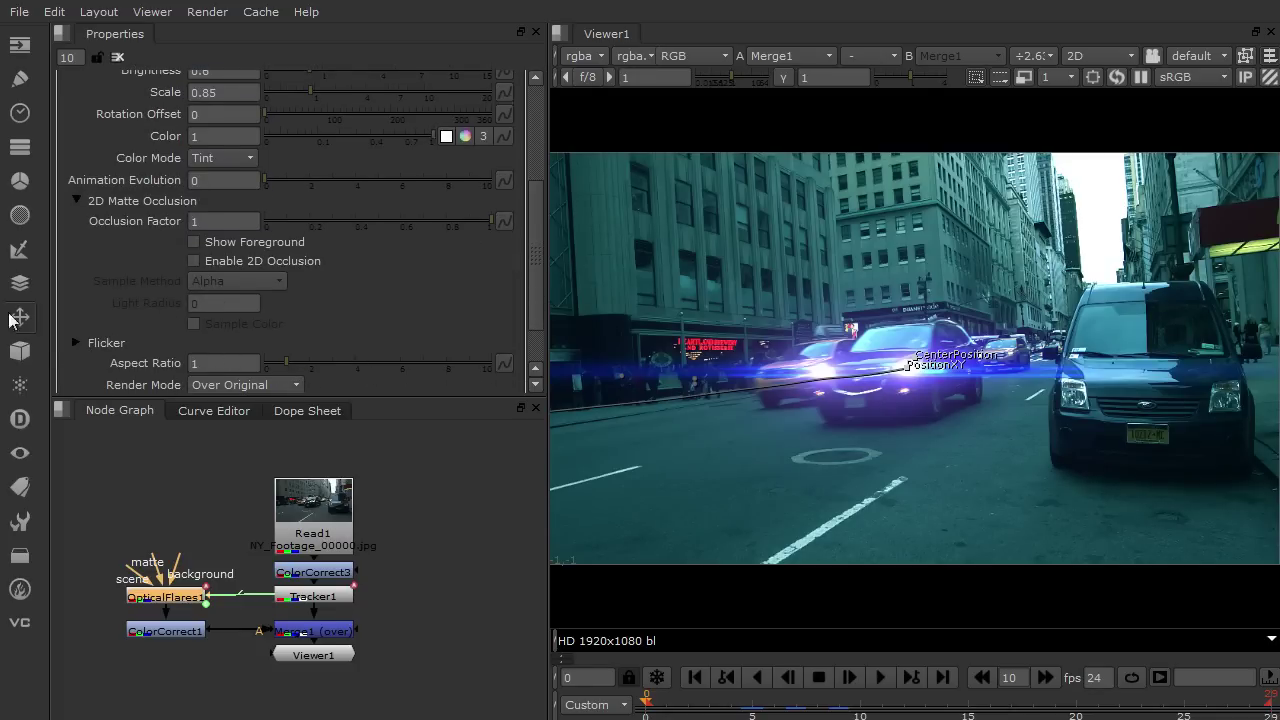
drag(533, 318, 536, 200)
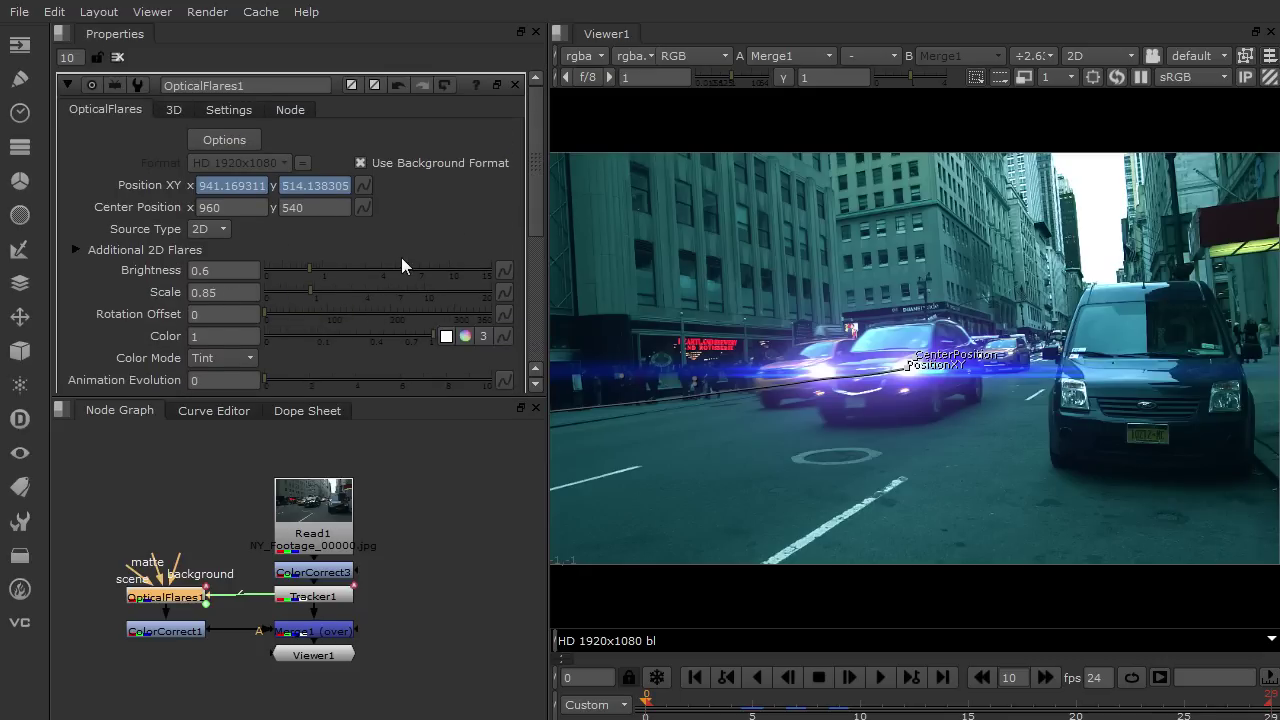
Open the Optical Flares options editor, move the preview flare to about 33.7, 20.9, and inspect the first Glow objects
click(224, 140)
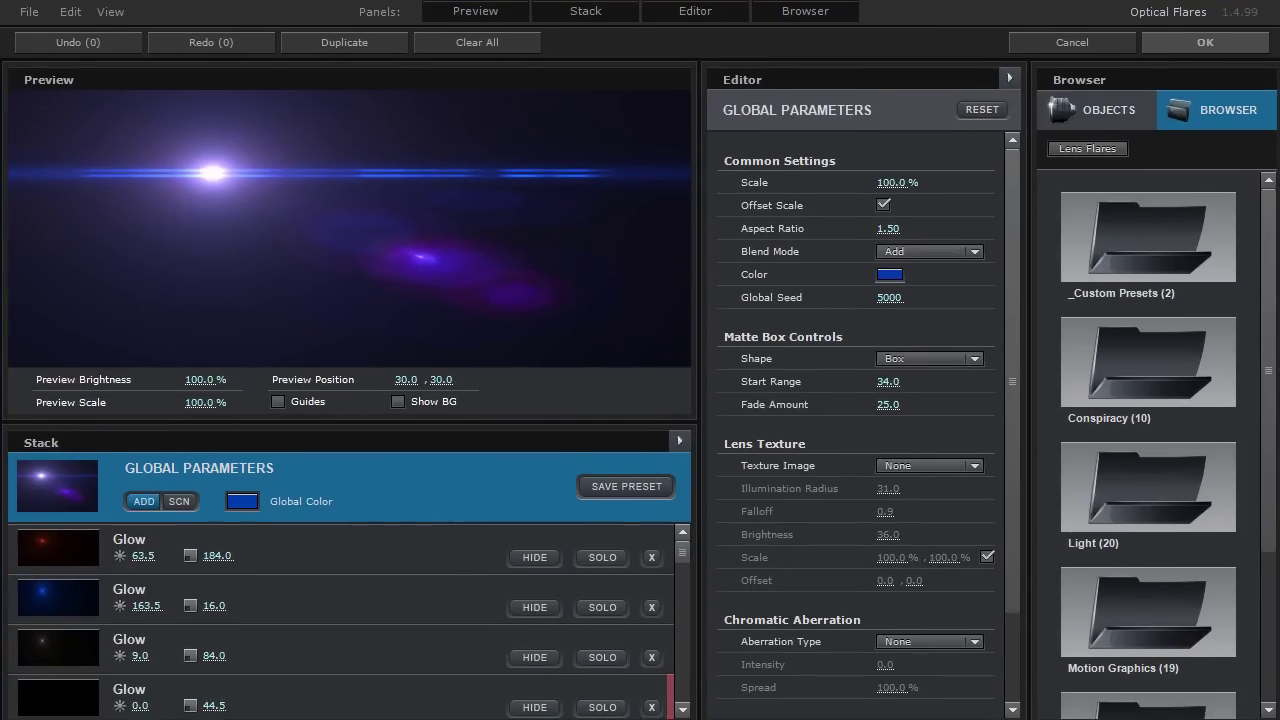
drag(213, 172, 237, 148)
click(368, 544)
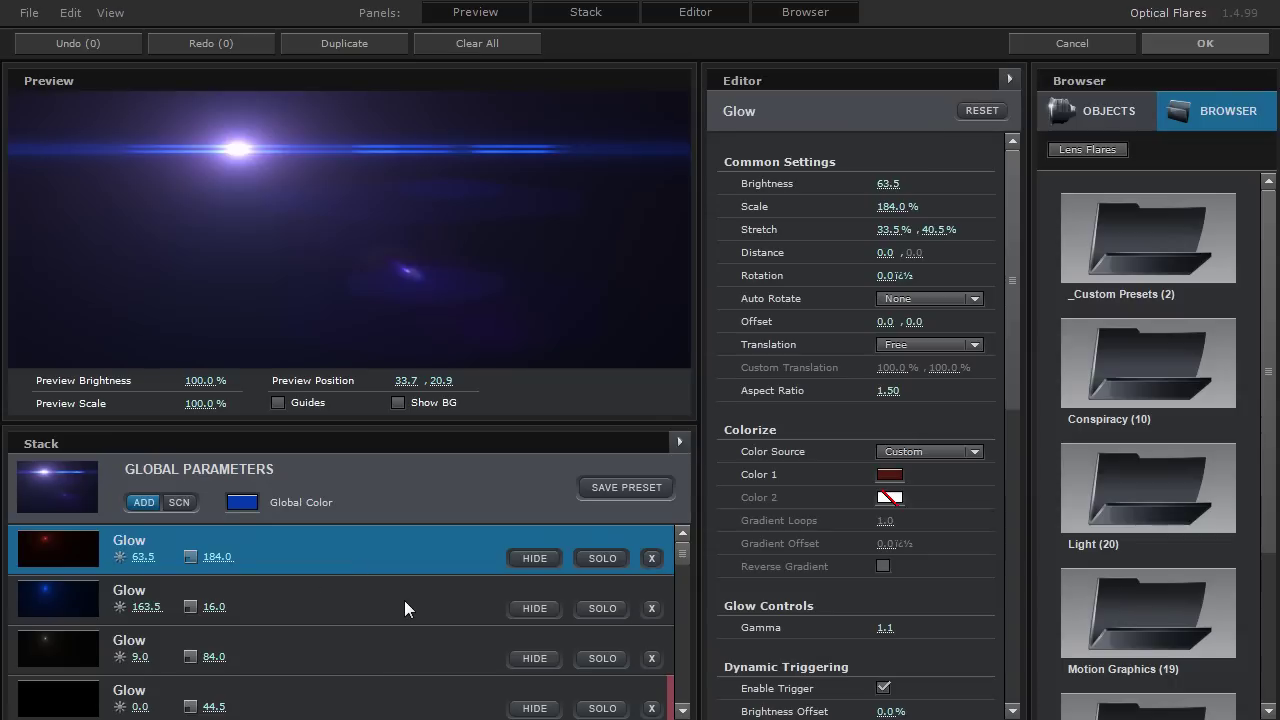
click(404, 600)
click(322, 542)
Set the first Glow object's scale to 301.5 and test hiding and soloing it in the preview
drag(199, 557, 555, 565)
click(528, 555)
click(526, 554)
click(602, 559)
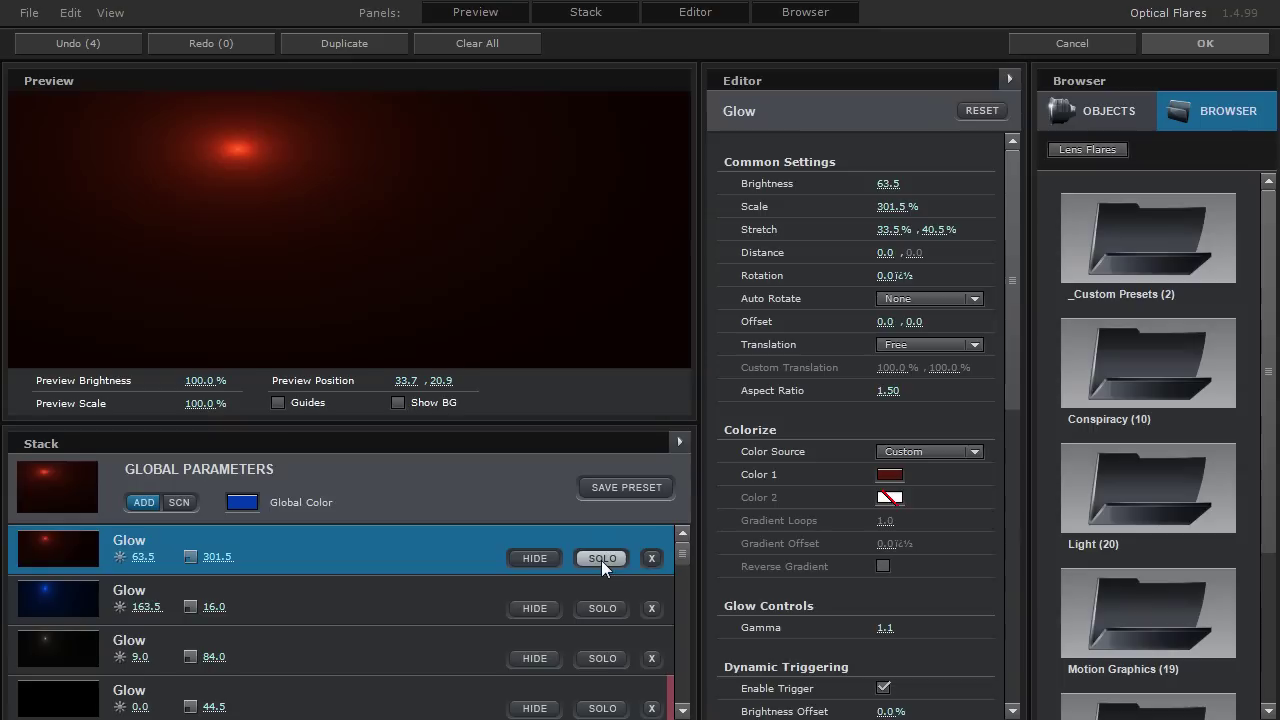
click(604, 560)
Inspect the settings of the lower Glow objects in the flare stack
click(636, 590)
drag(687, 549, 685, 559)
double_click(184, 560)
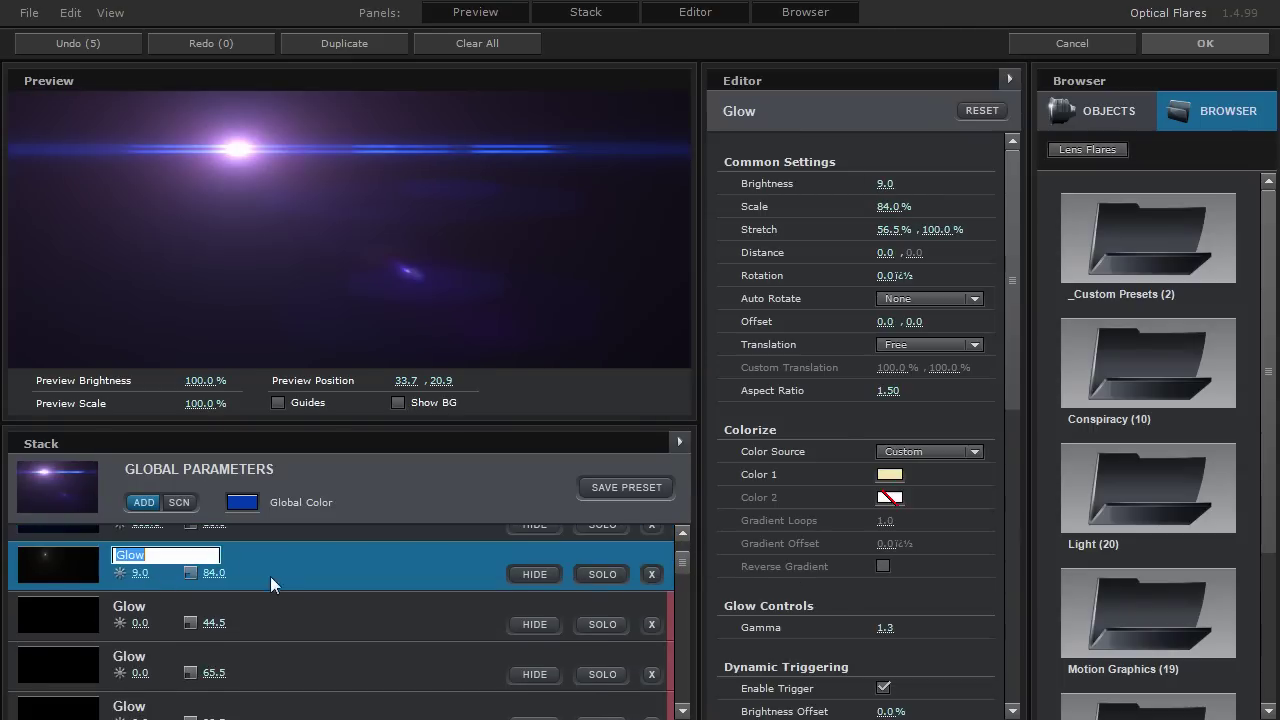
click(360, 610)
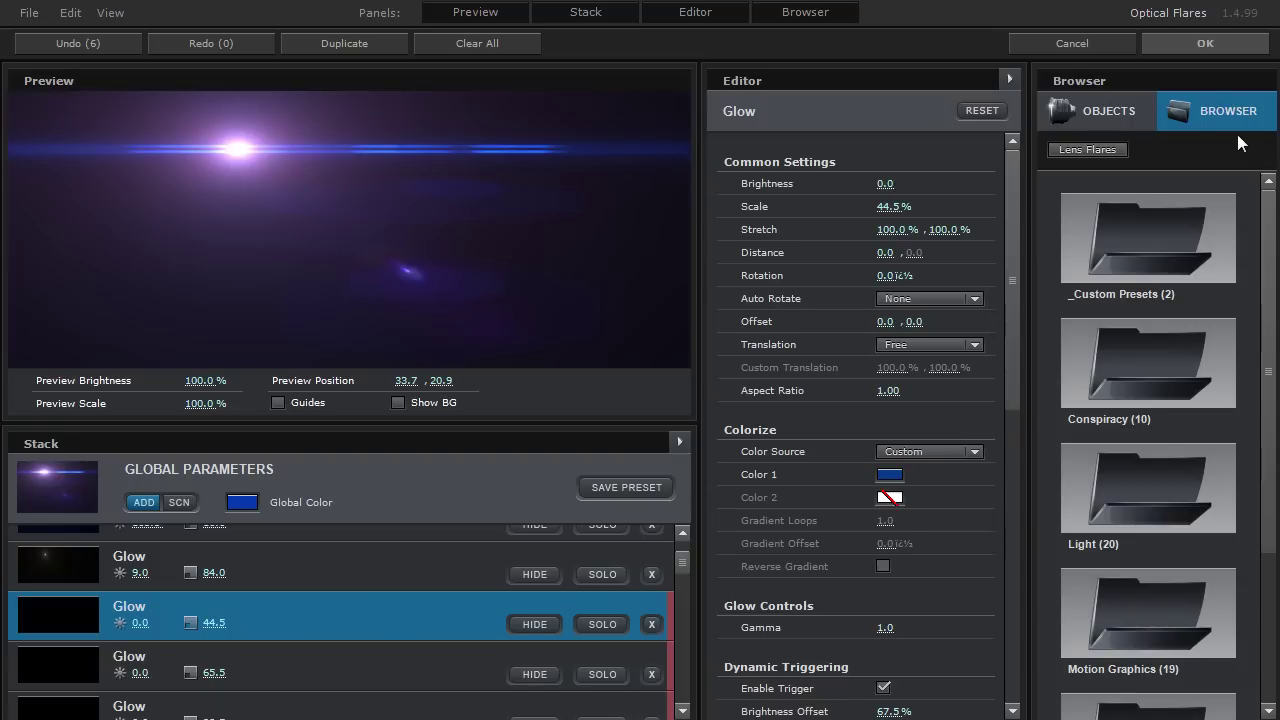
Try presets from the Conspiracy folder, starting with Bilderberg, and move the preview flare to about 90.5, 81.9
double_click(1166, 390)
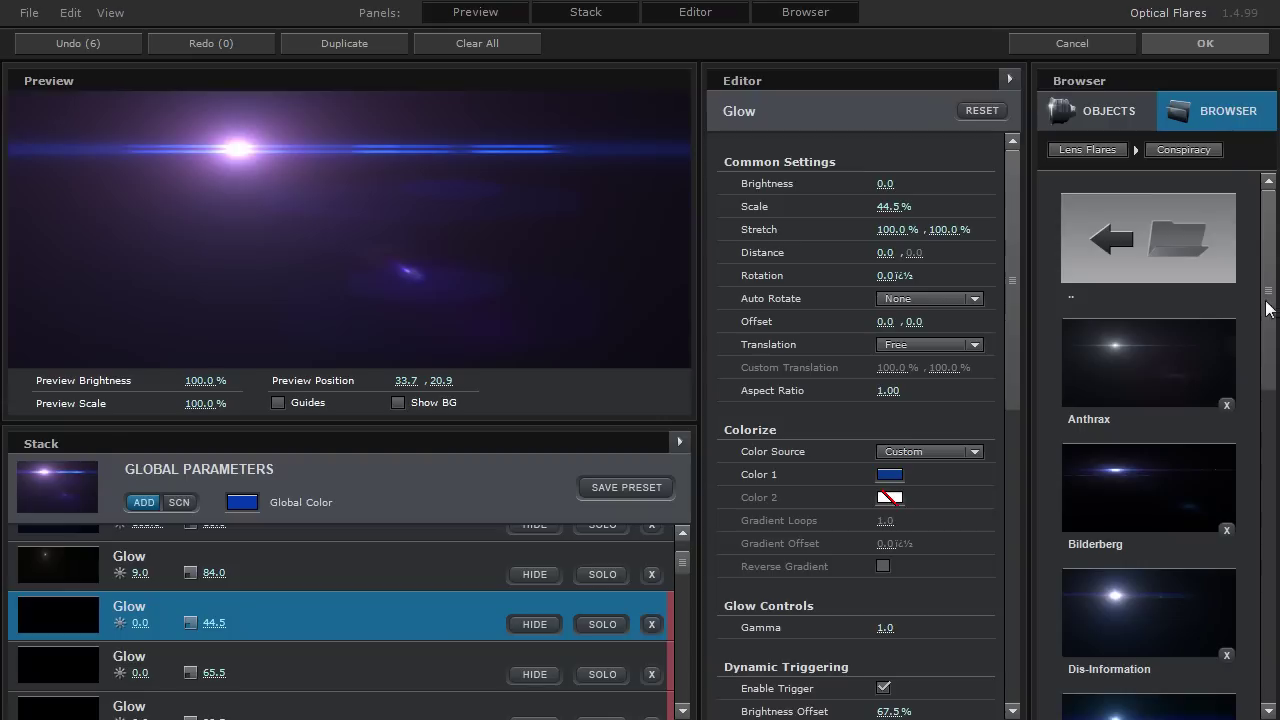
click(1133, 510)
drag(345, 208, 530, 213)
click(1147, 619)
drag(467, 177, 627, 318)
Load the Federal_Reserve preset, add the FDA preset to the current flare, and move the preview flare to about 61.3, 43.7
scroll(1121, 420, down, 3)
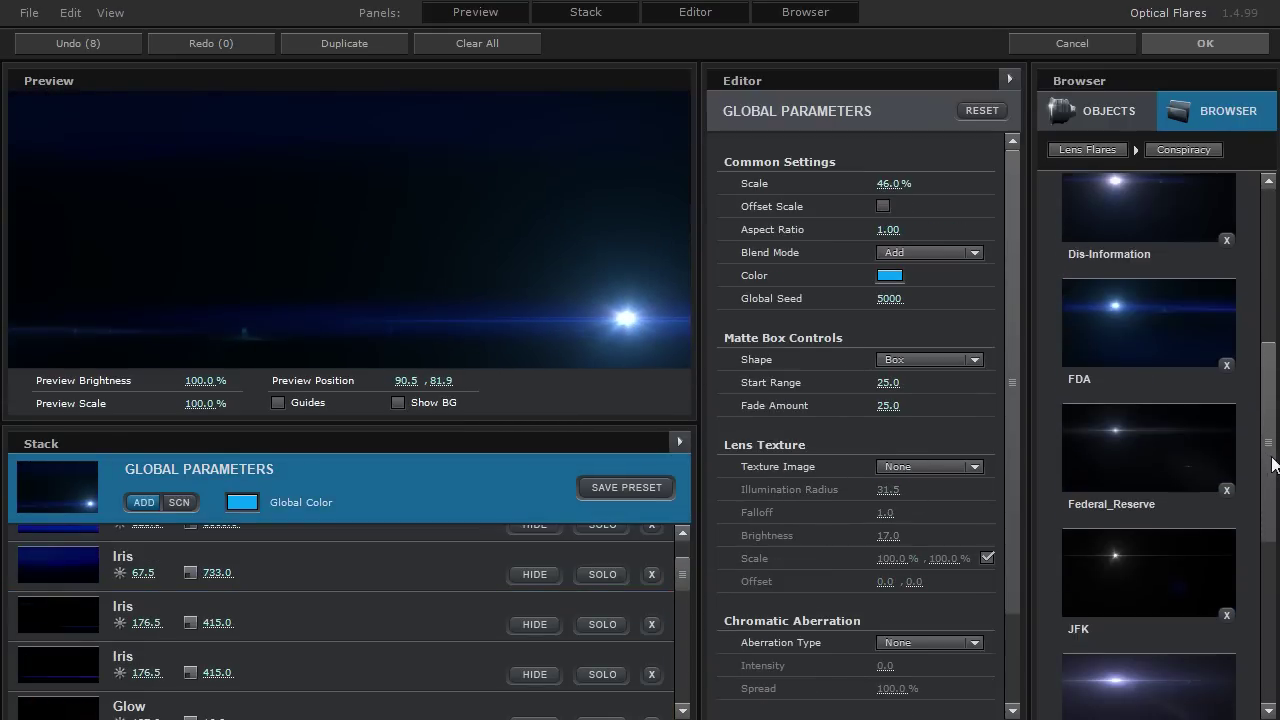
click(1121, 420)
drag(300, 170, 200, 155)
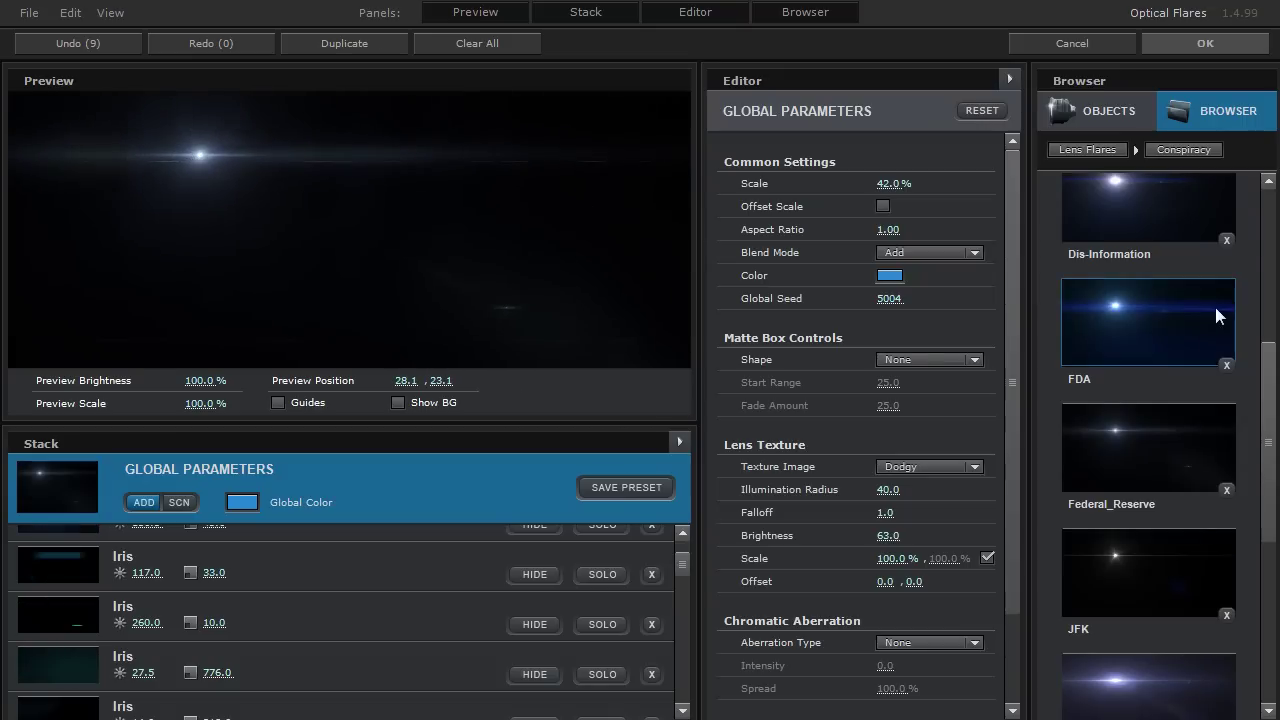
right_click(1095, 308)
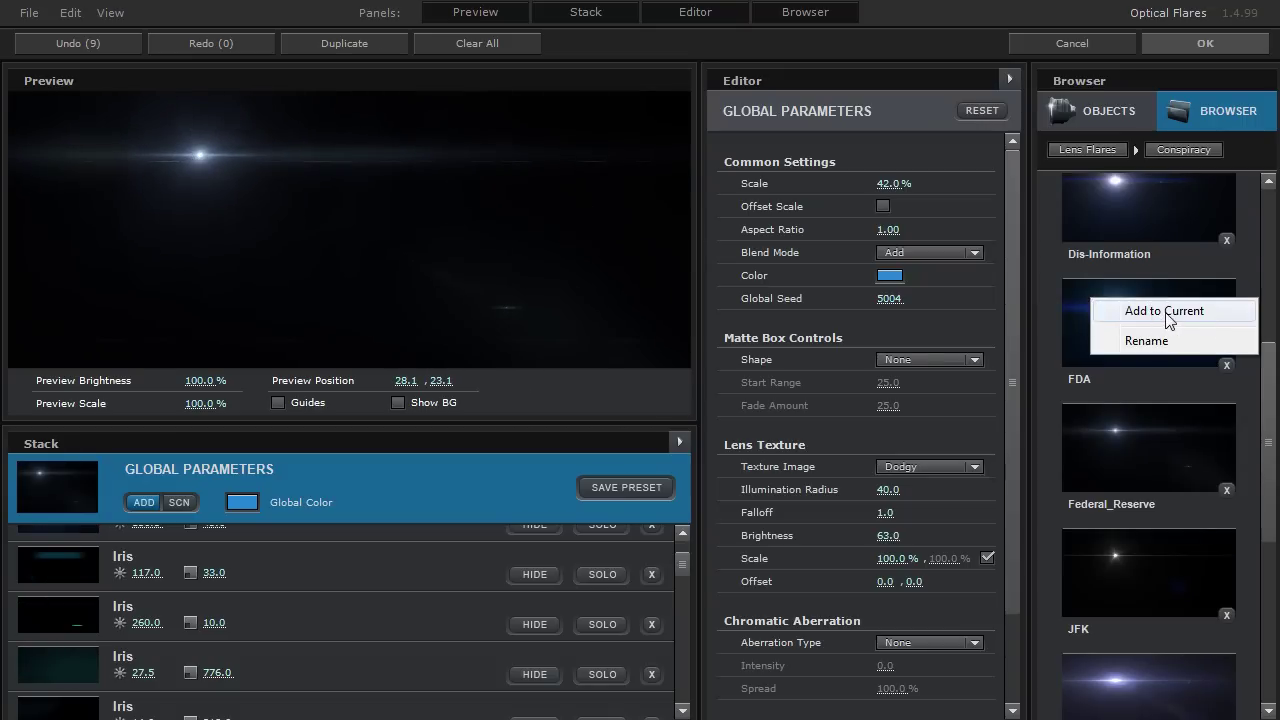
click(1138, 313)
drag(331, 165, 427, 212)
Try the Mass_Media preset and a warm flare from another folder, moving the preview flare to about 84.3, 68.2
scroll(1175, 600, down, 2)
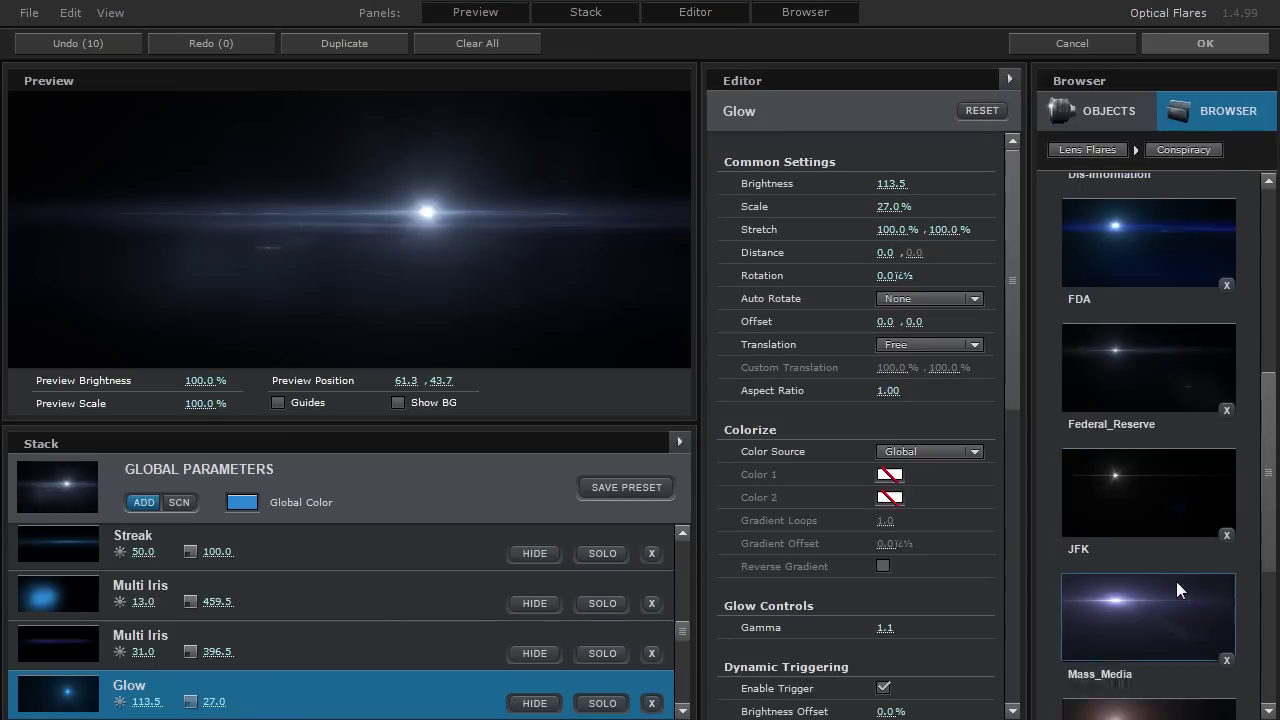
click(1148, 563)
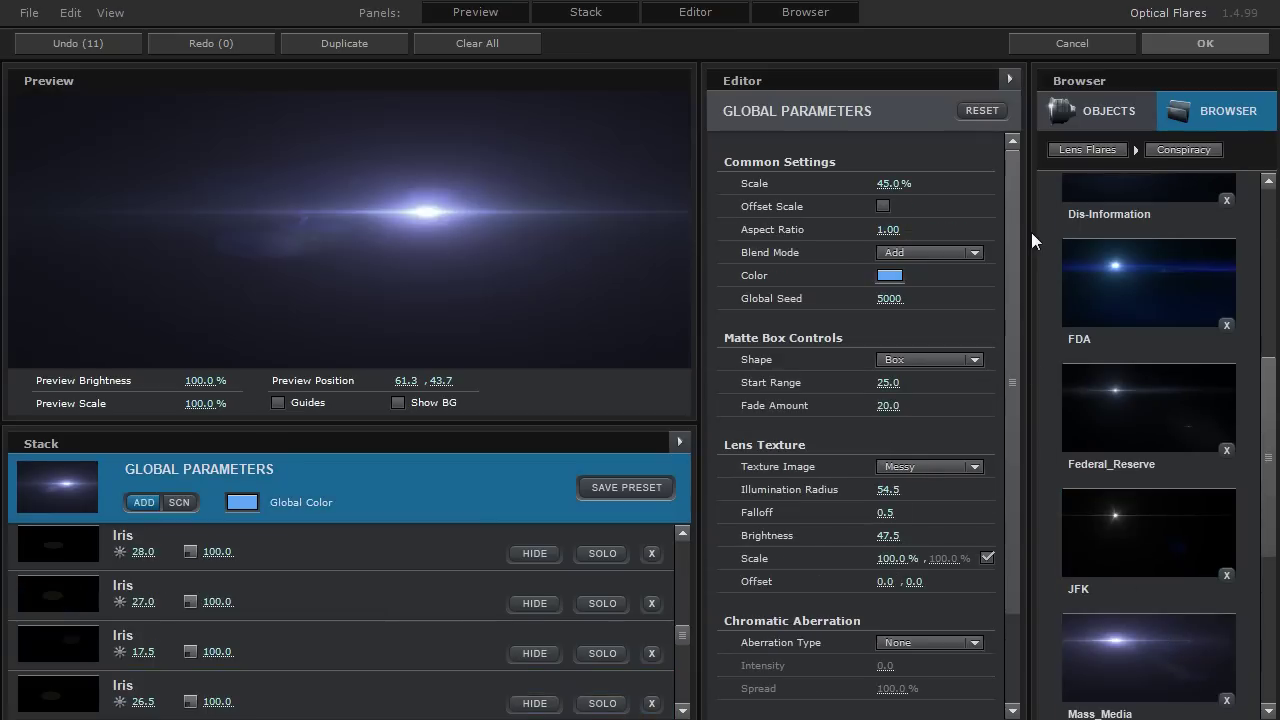
click(1088, 150)
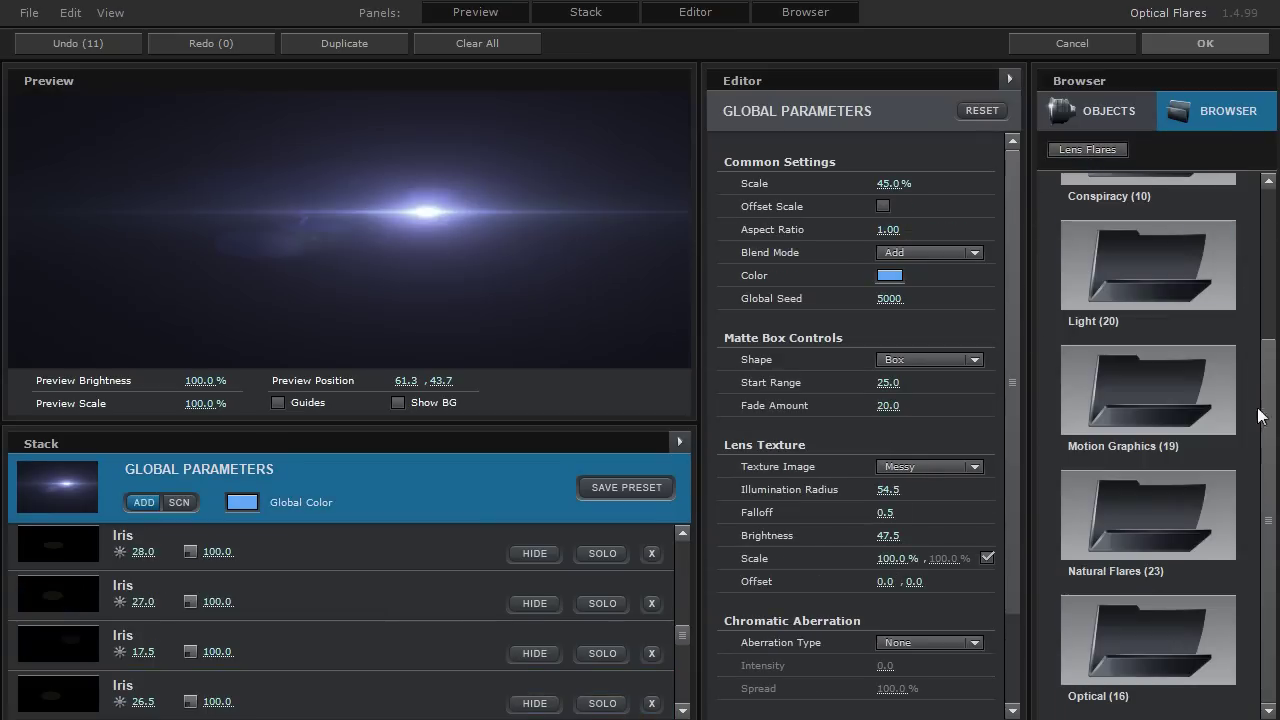
click(1145, 388)
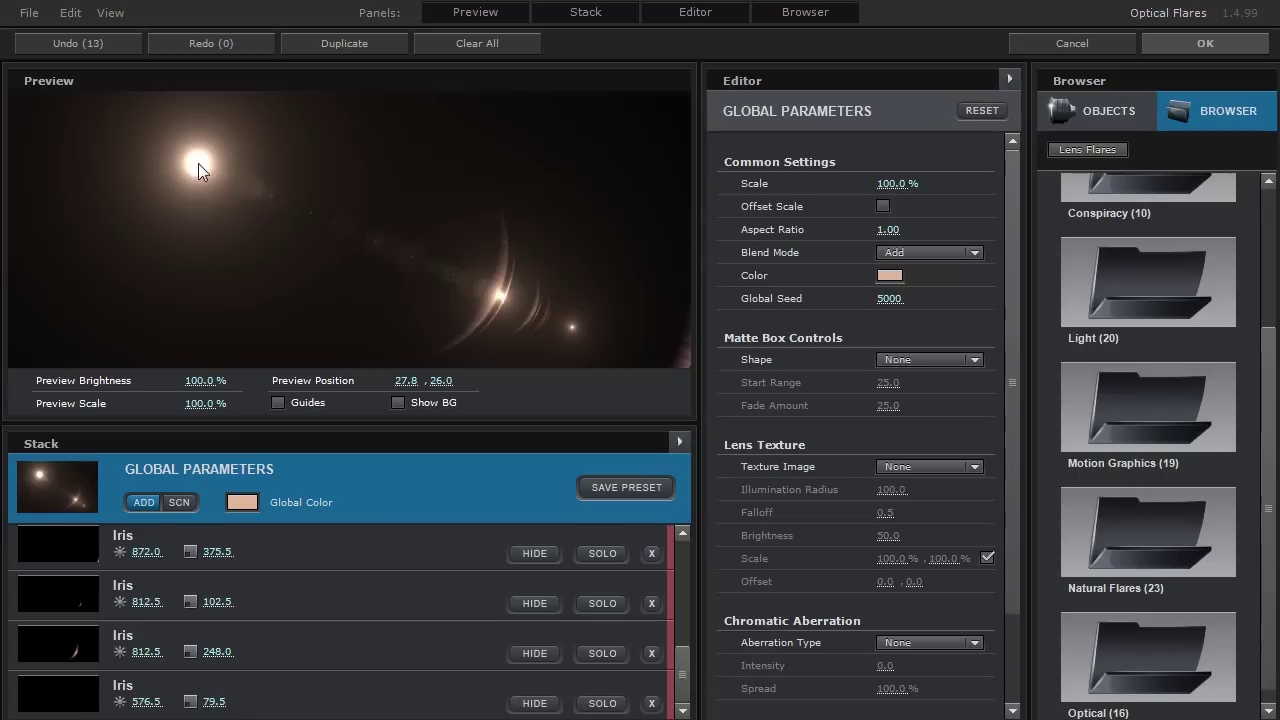
drag(198, 163, 584, 280)
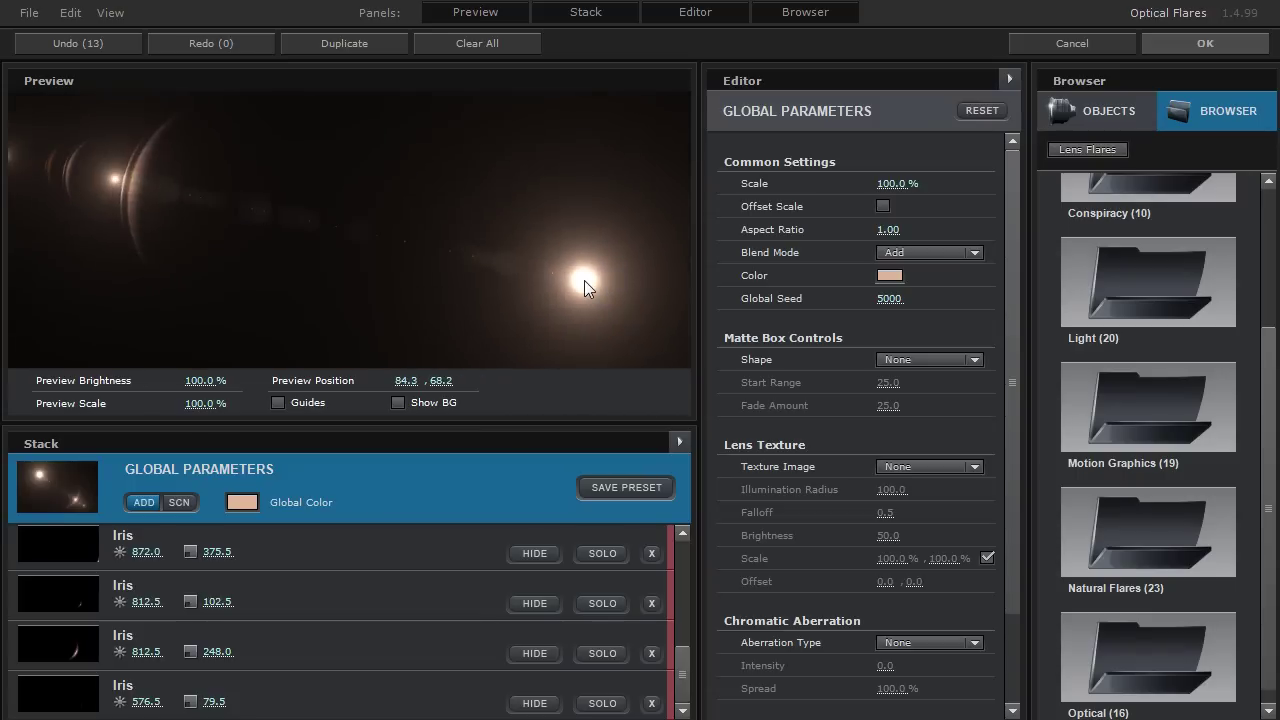
Browse the Light preset folder and close the flare editor without applying any changes
click(1135, 277)
drag(1262, 330, 1262, 434)
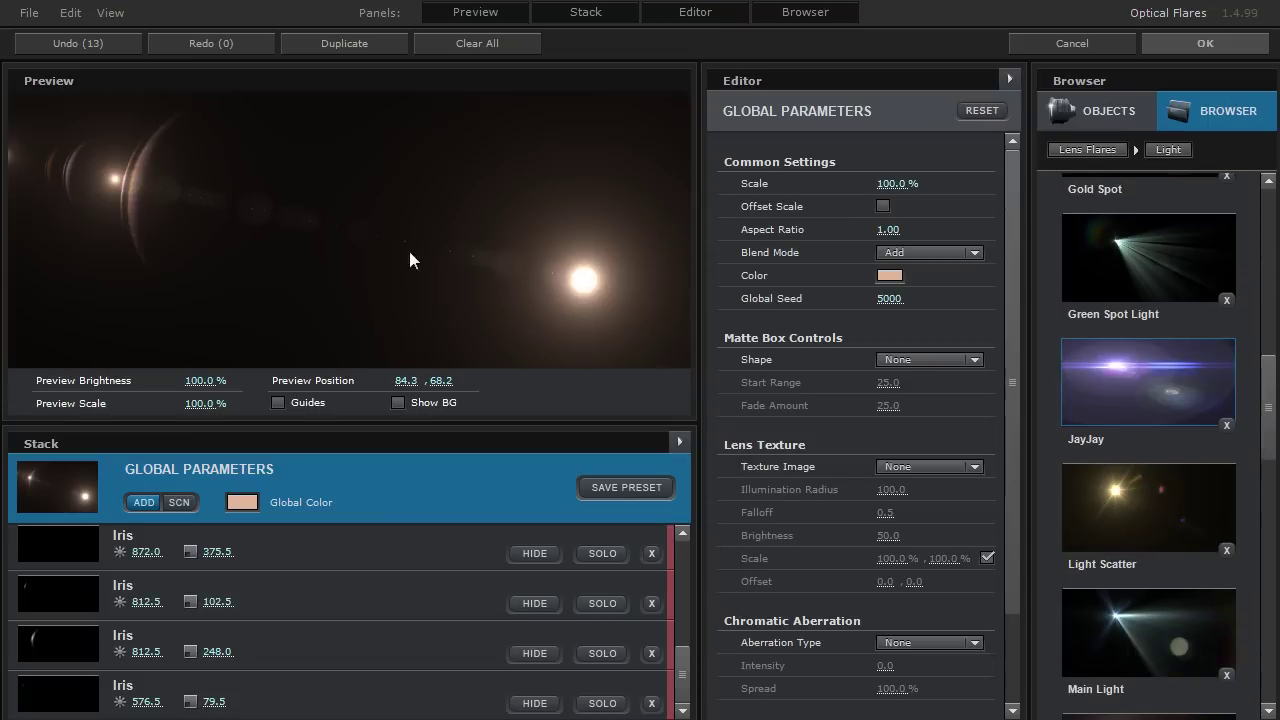
drag(365, 242, 616, 174)
click(1080, 44)
click(600, 387)
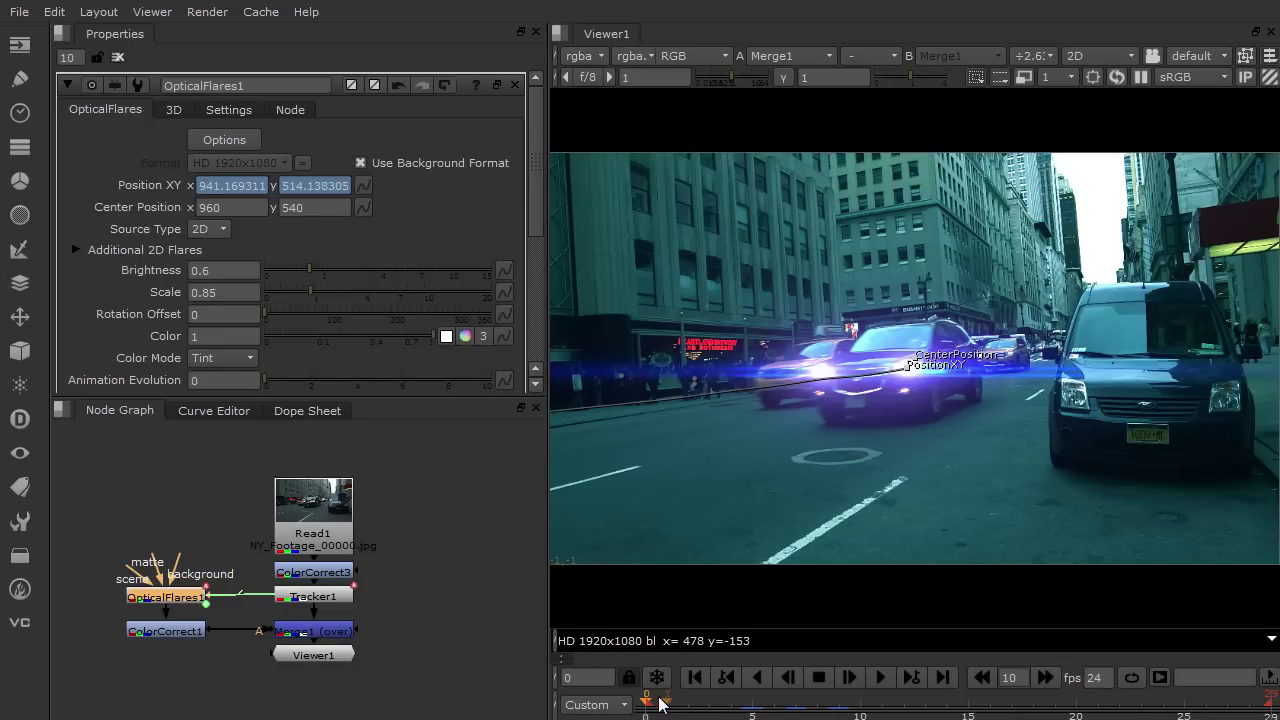
Go to frame 7 and examine the OpticalFlares1 output on its own in the viewer
click(718, 706)
drag(718, 706, 796, 706)
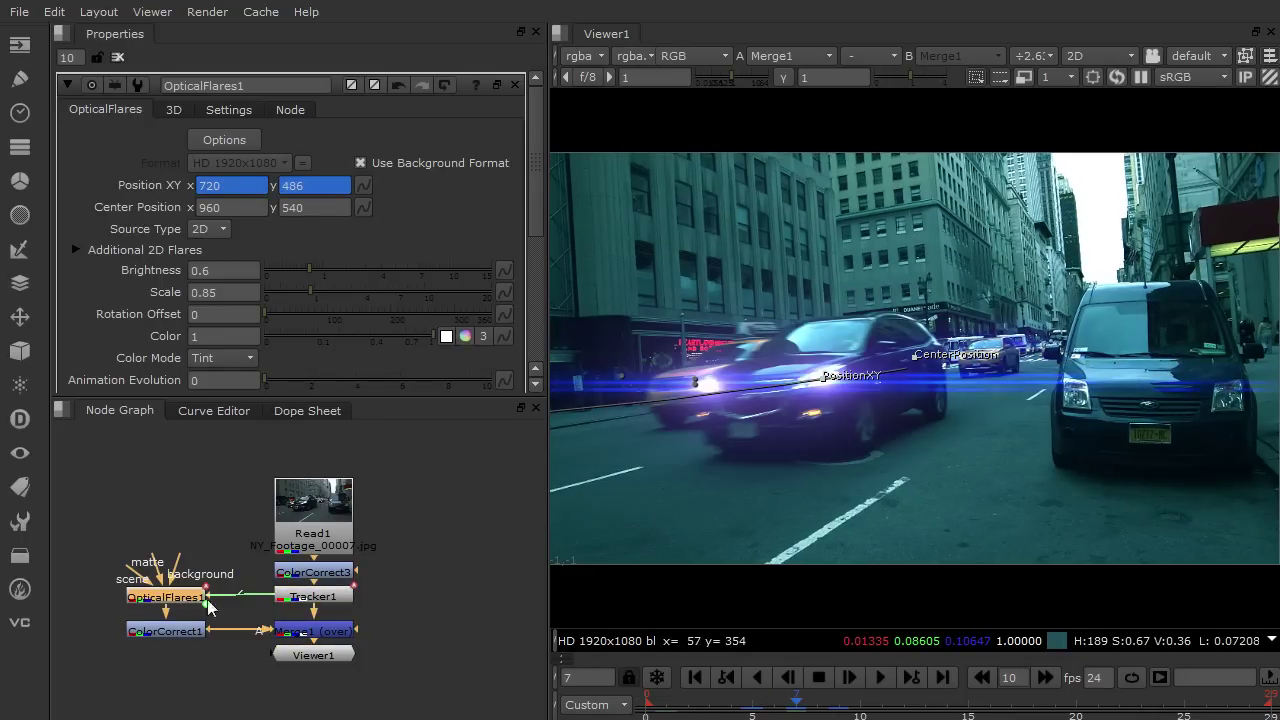
key(1)
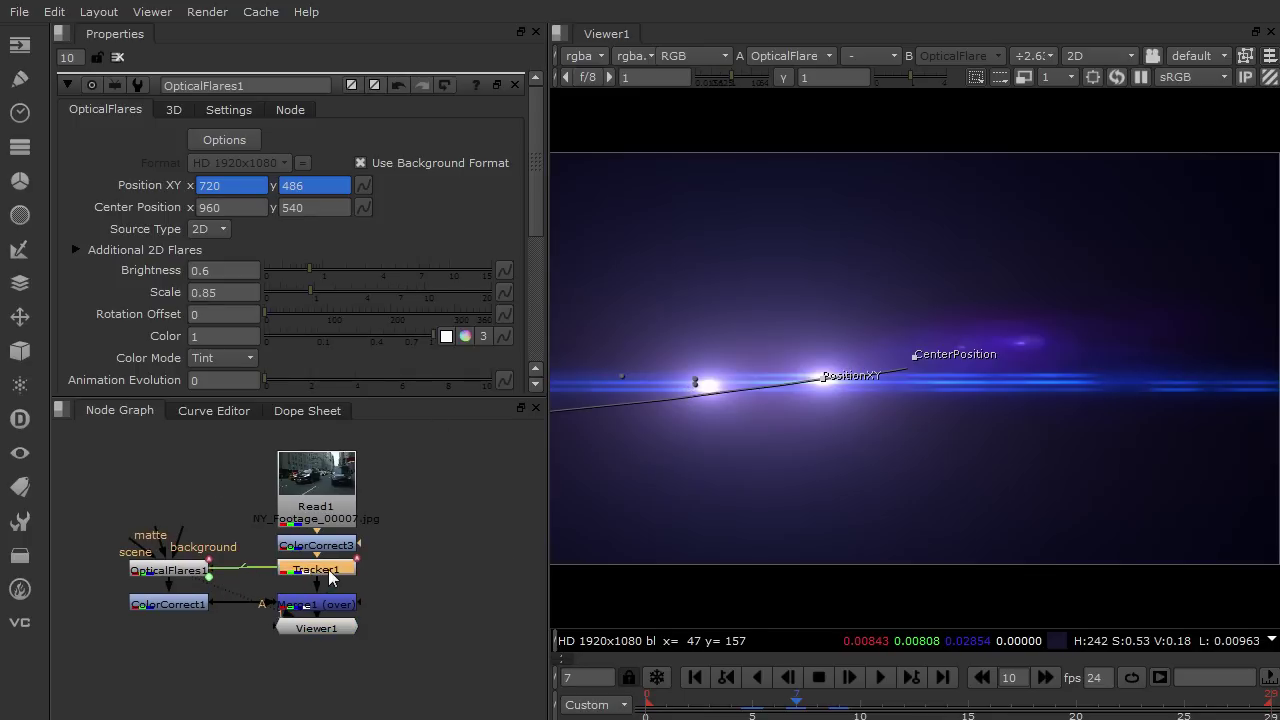
click(184, 572)
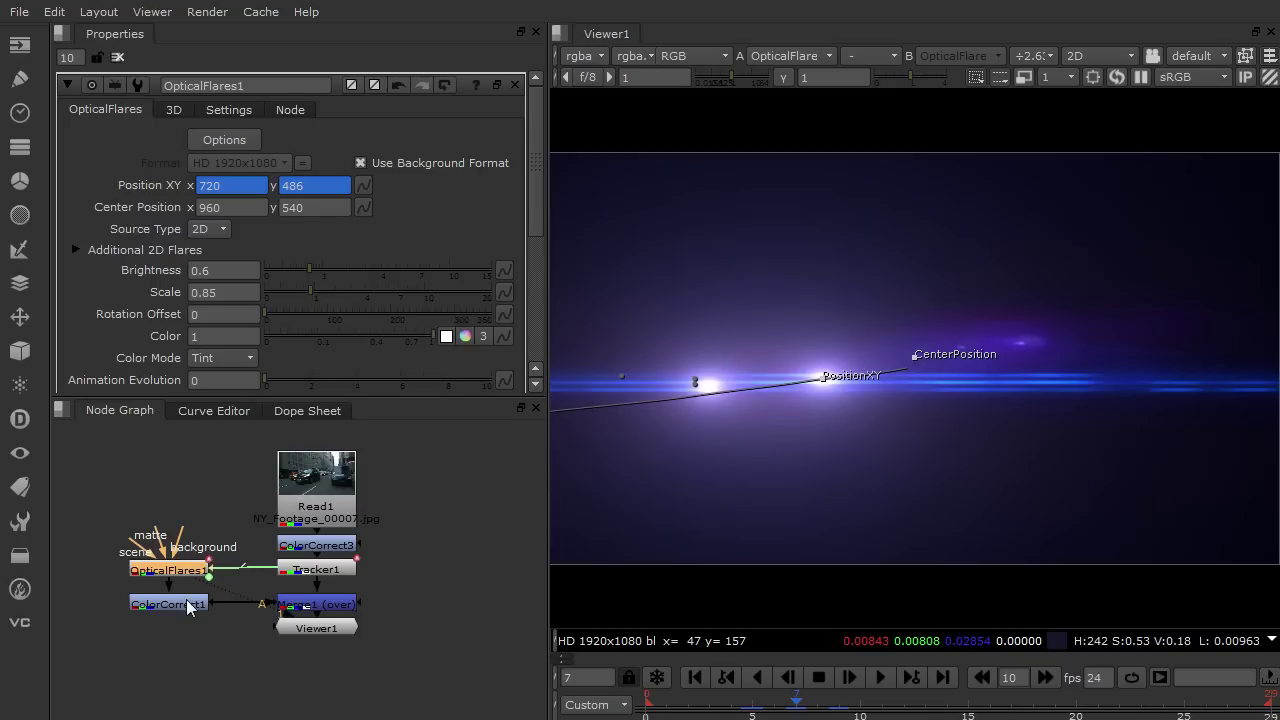
Delete the OpticalFlares1, ColorCorrect1, Merge1, Tracker1 and Viewer1 nodes, keeping only Read1 and ColorCorrect3
drag(97, 517, 240, 658)
key(Delete)
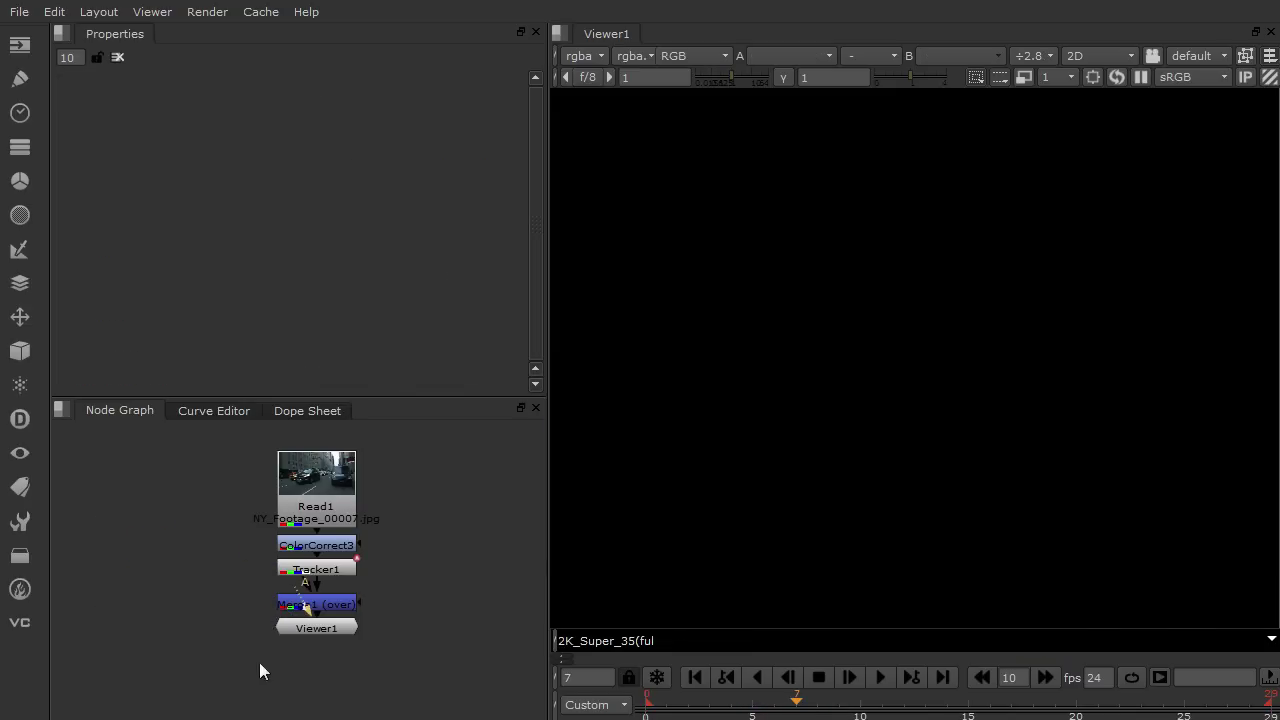
drag(301, 630, 241, 662)
click(241, 662)
click(343, 605)
key(Delete)
click(328, 606)
key(Delete)
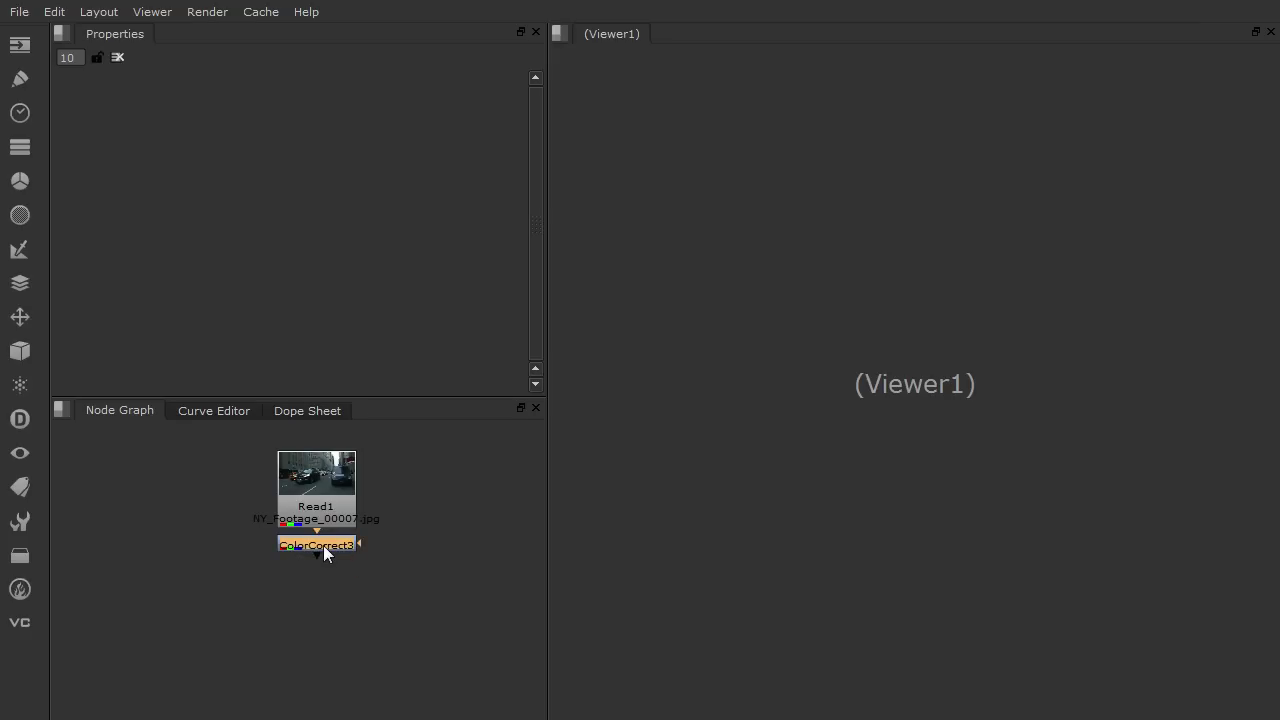
View ColorCorrect3 in a new viewer, go to frame 45, and disable the ColorCorrect3 node
key(1)
drag(698, 698, 818, 705)
click(300, 546)
key(d)
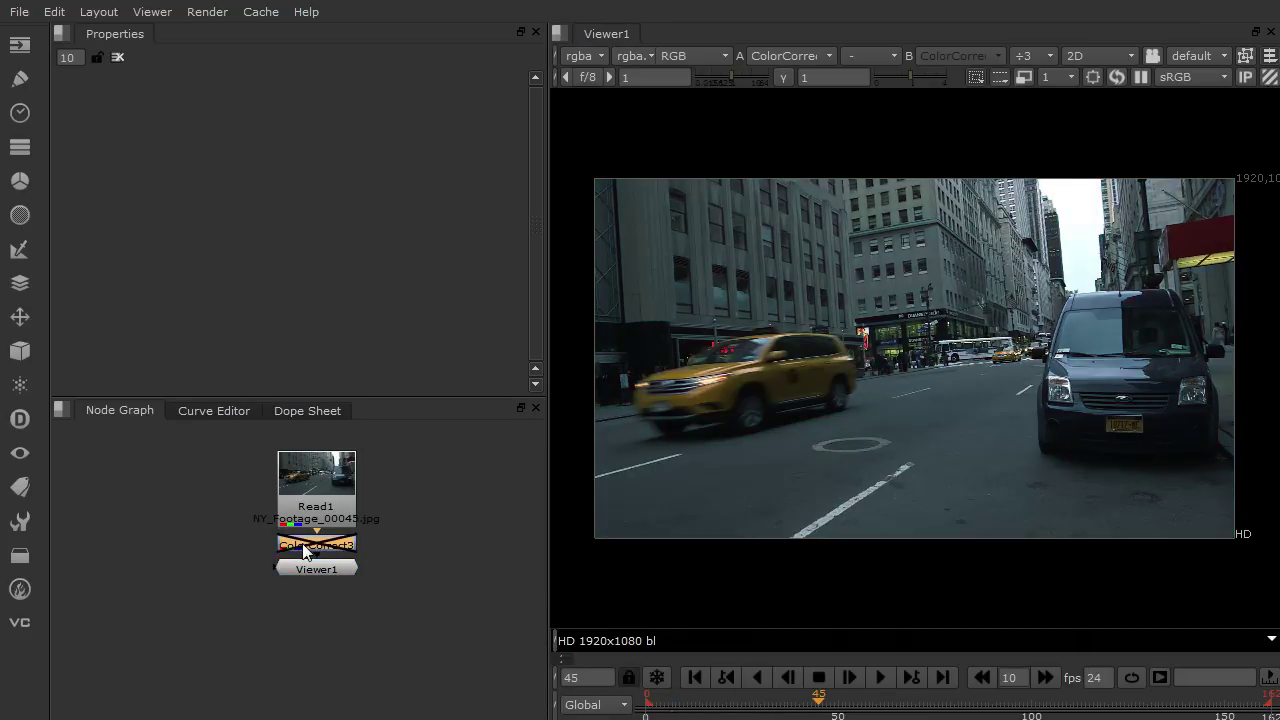
Re-enable ColorCorrect3, scrub through the footage back to frame 6, and move Viewer1 further below the grade
key(d)
drag(708, 699, 875, 697)
click(930, 702)
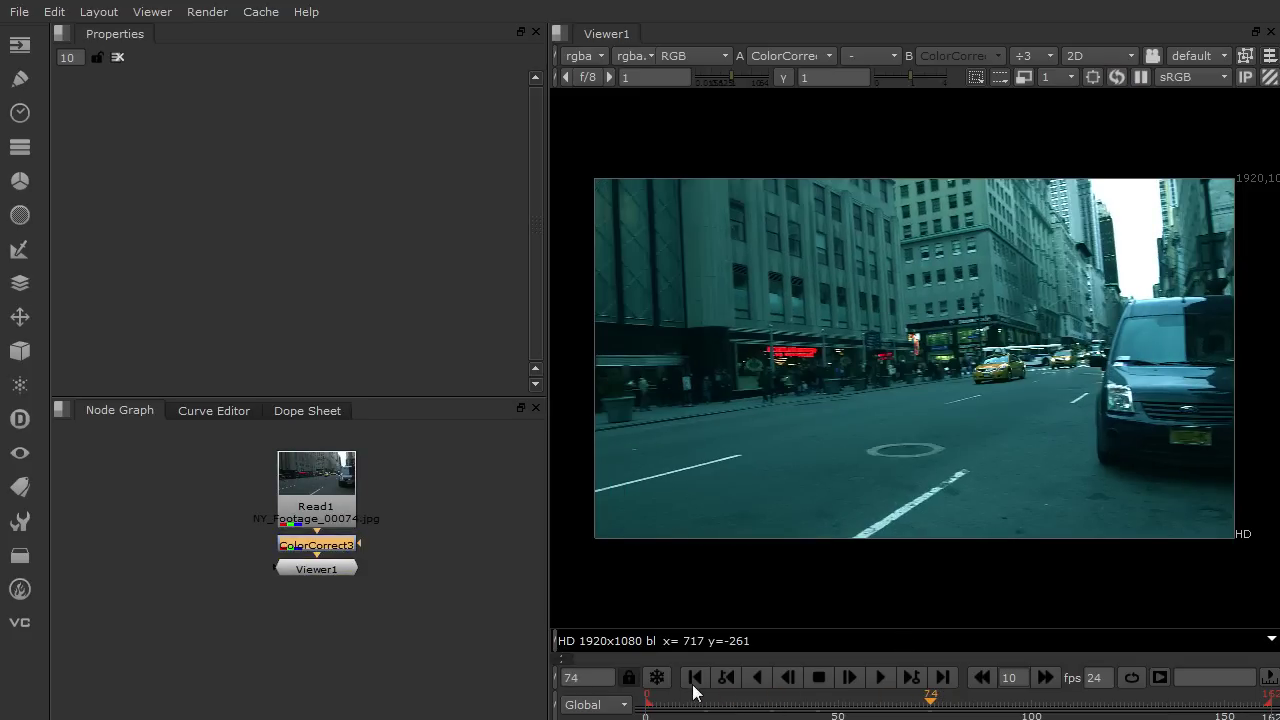
drag(684, 702, 670, 700)
click(337, 580)
drag(328, 574, 326, 662)
Insert an OpticalFlares node between ColorCorrect3 and Viewer1
click(320, 545)
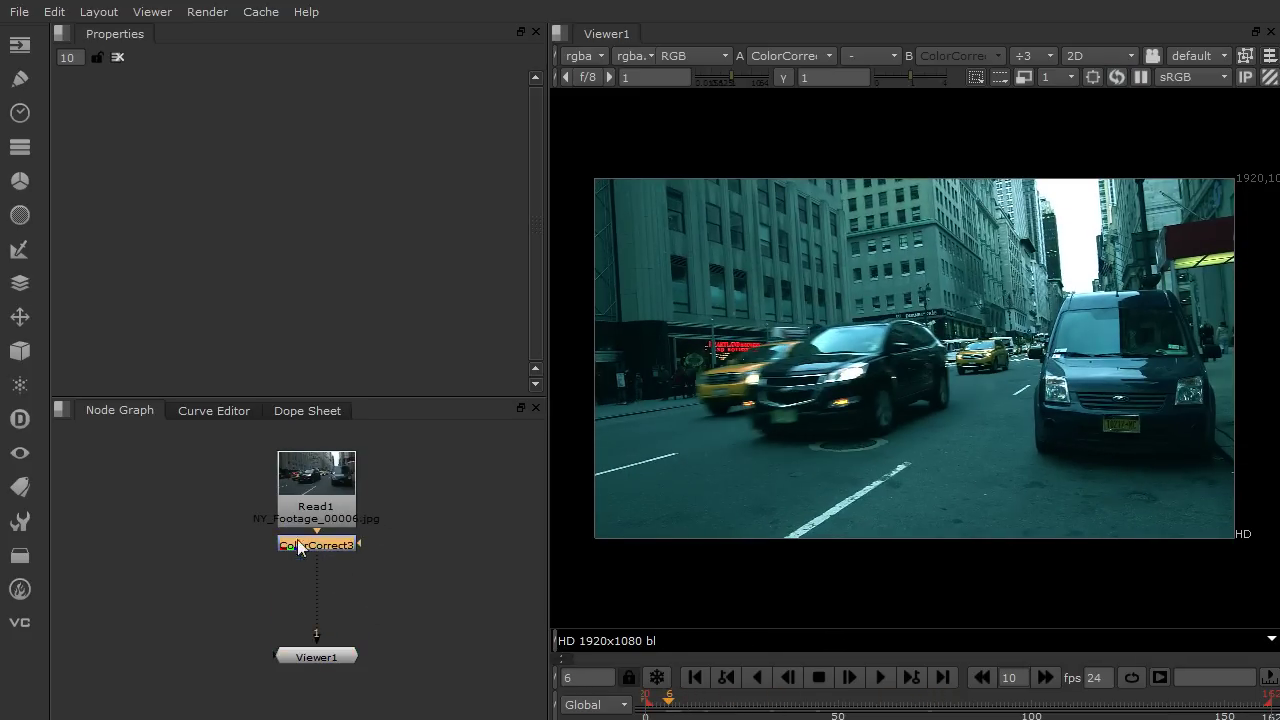
click(18, 622)
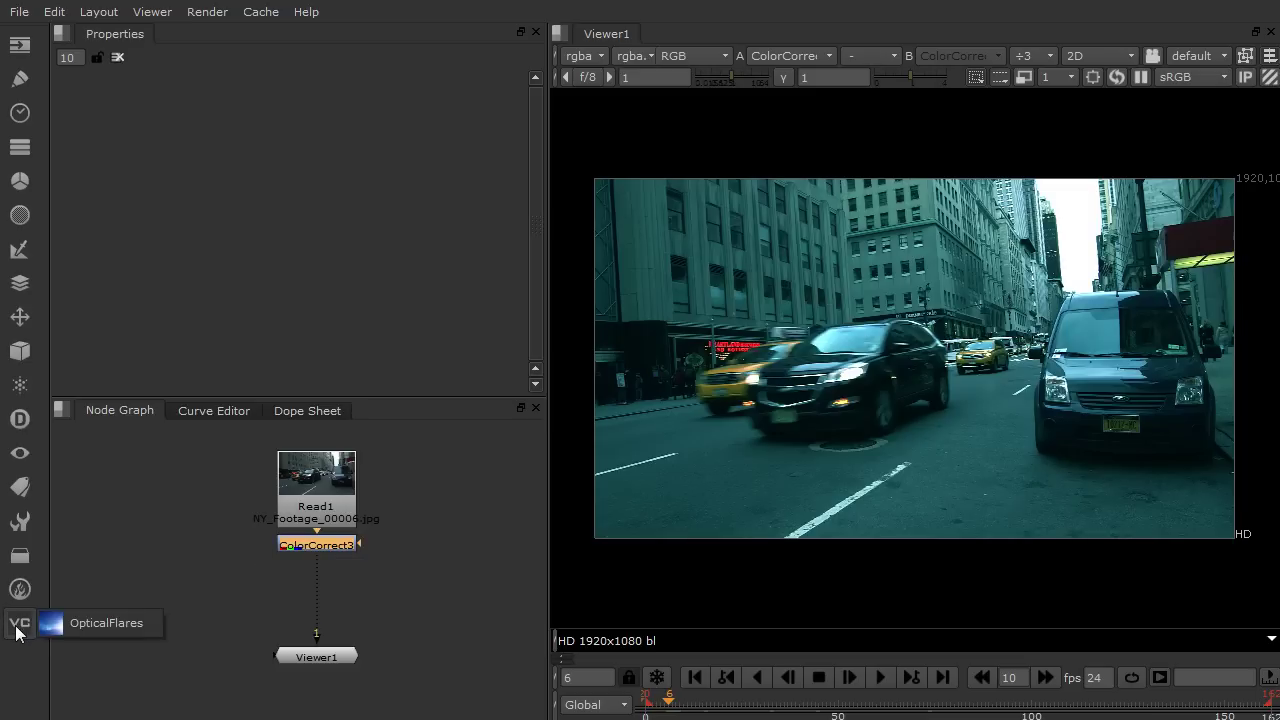
click(114, 622)
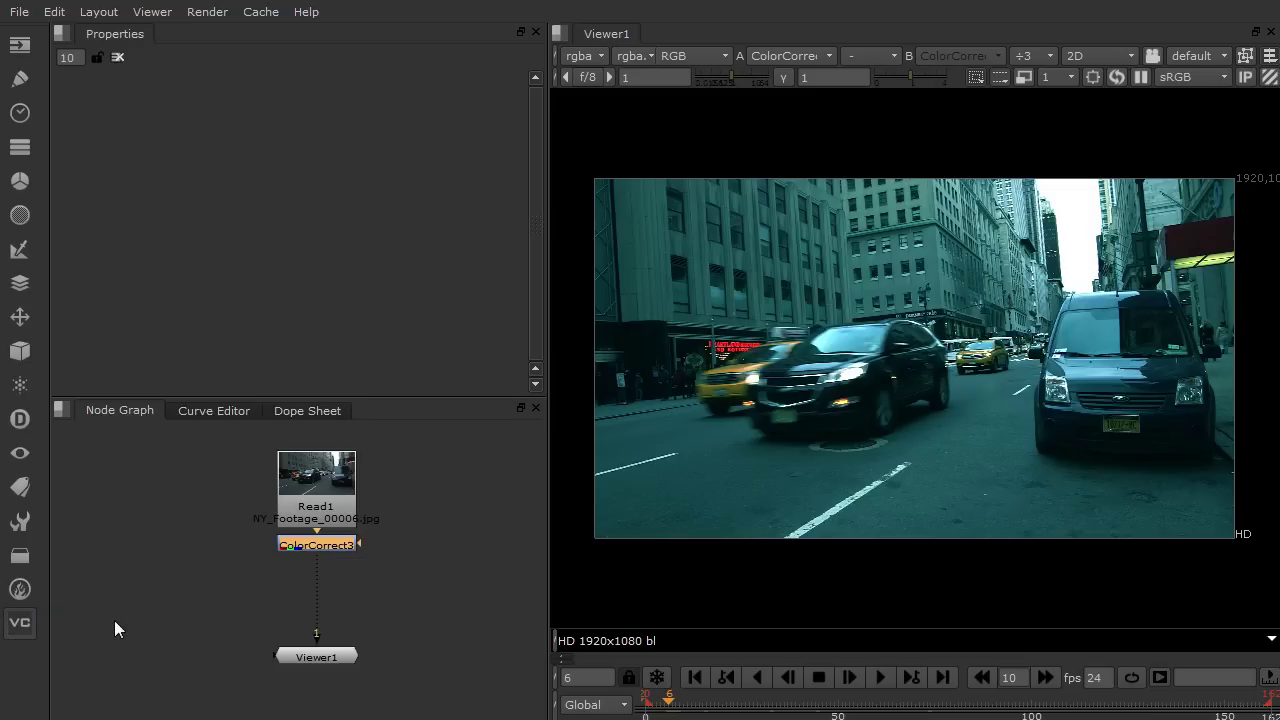
drag(313, 547, 336, 589)
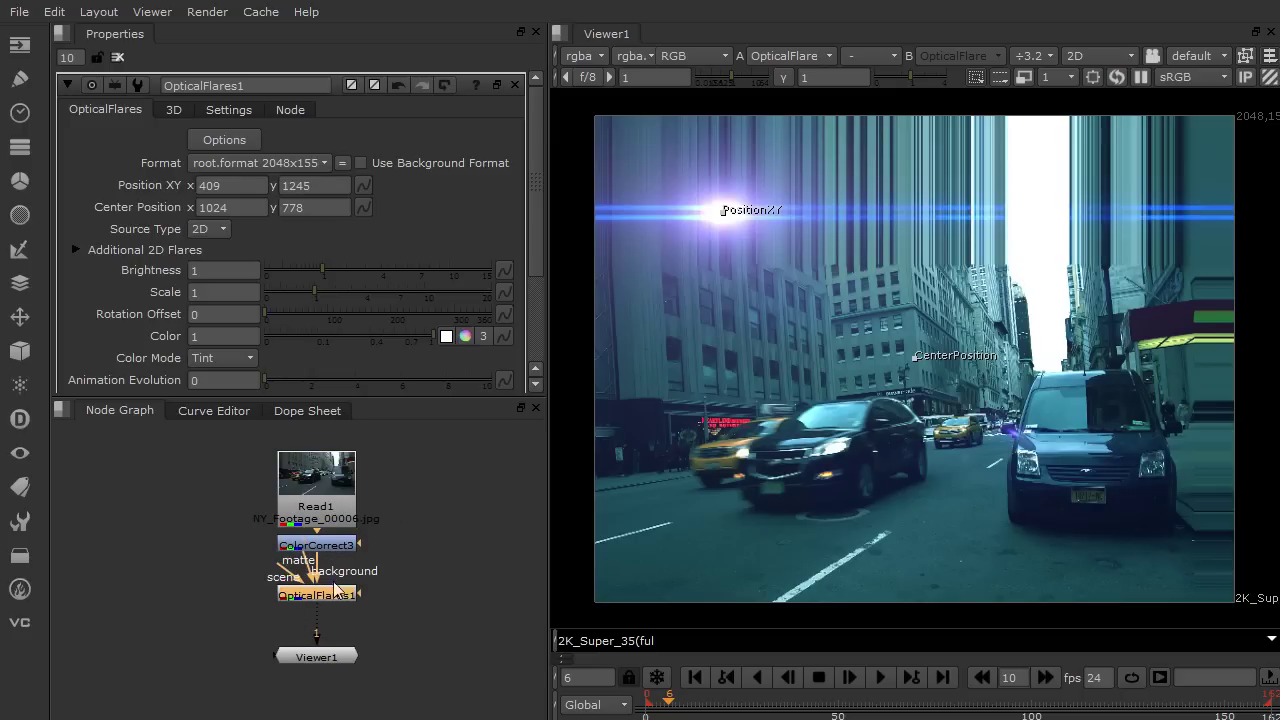
Set the flare format to HD 1920x1080 and move the flare onto the black car's headlight at about x 762, y 488
click(294, 163)
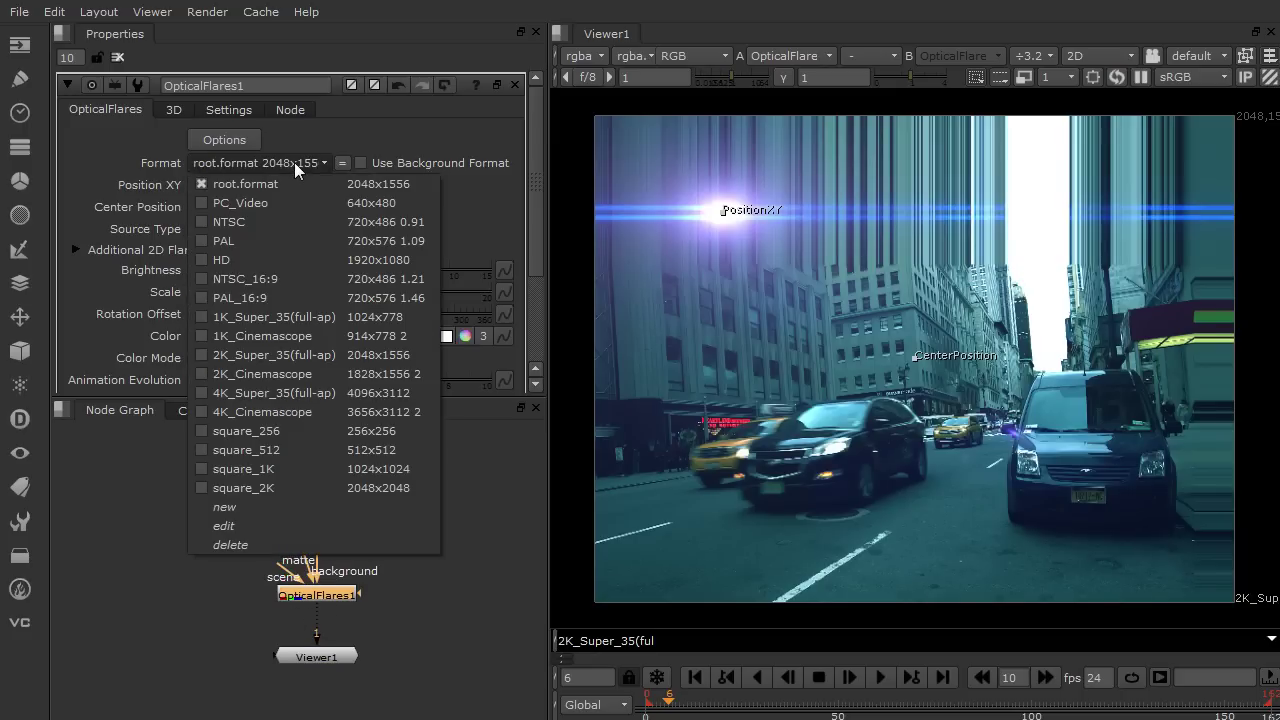
click(218, 260)
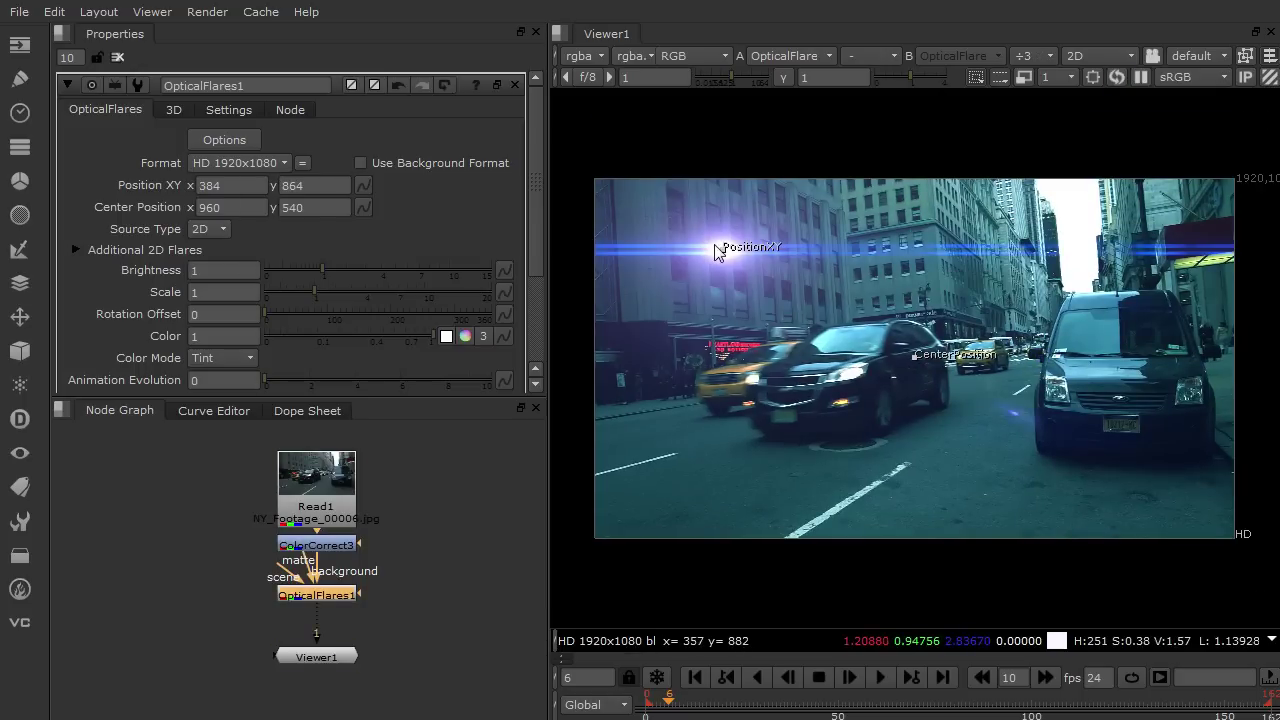
drag(714, 250, 848, 376)
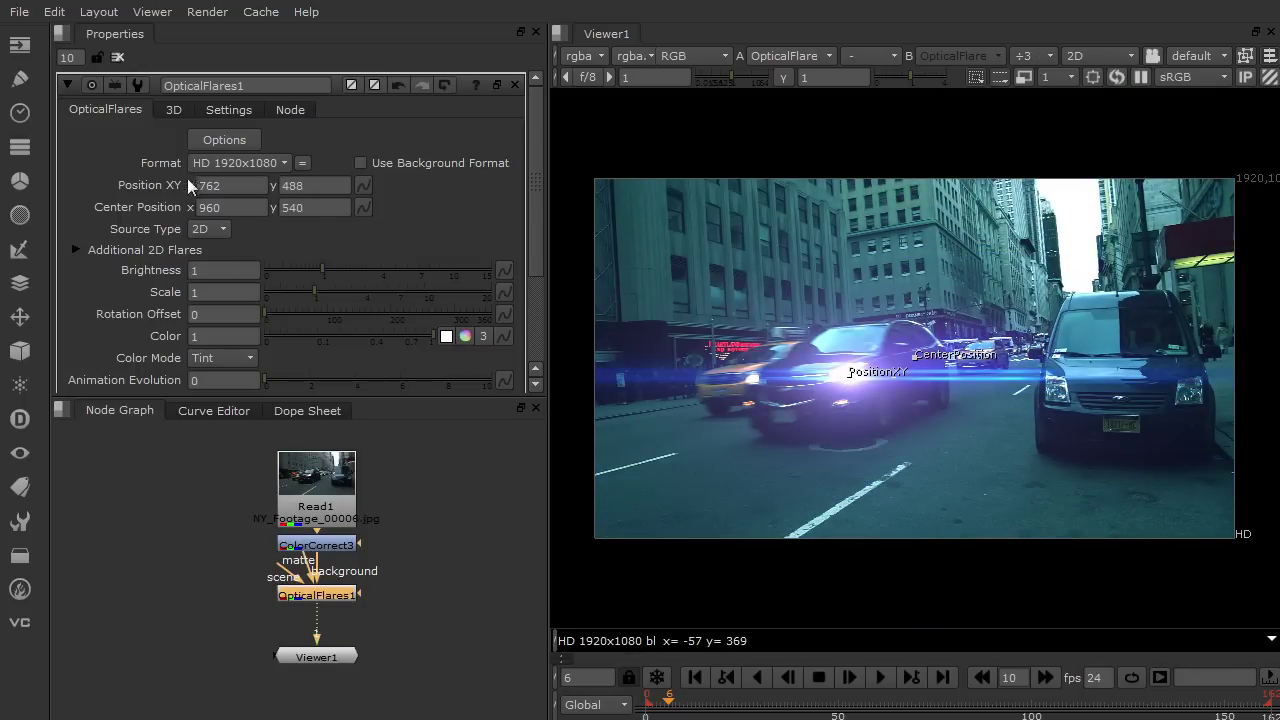
Try keyframing the flare's Position XY by hand from frame 6, moving it to 690, 344 on frame 7, and delete OpticalFlares1
click(364, 186)
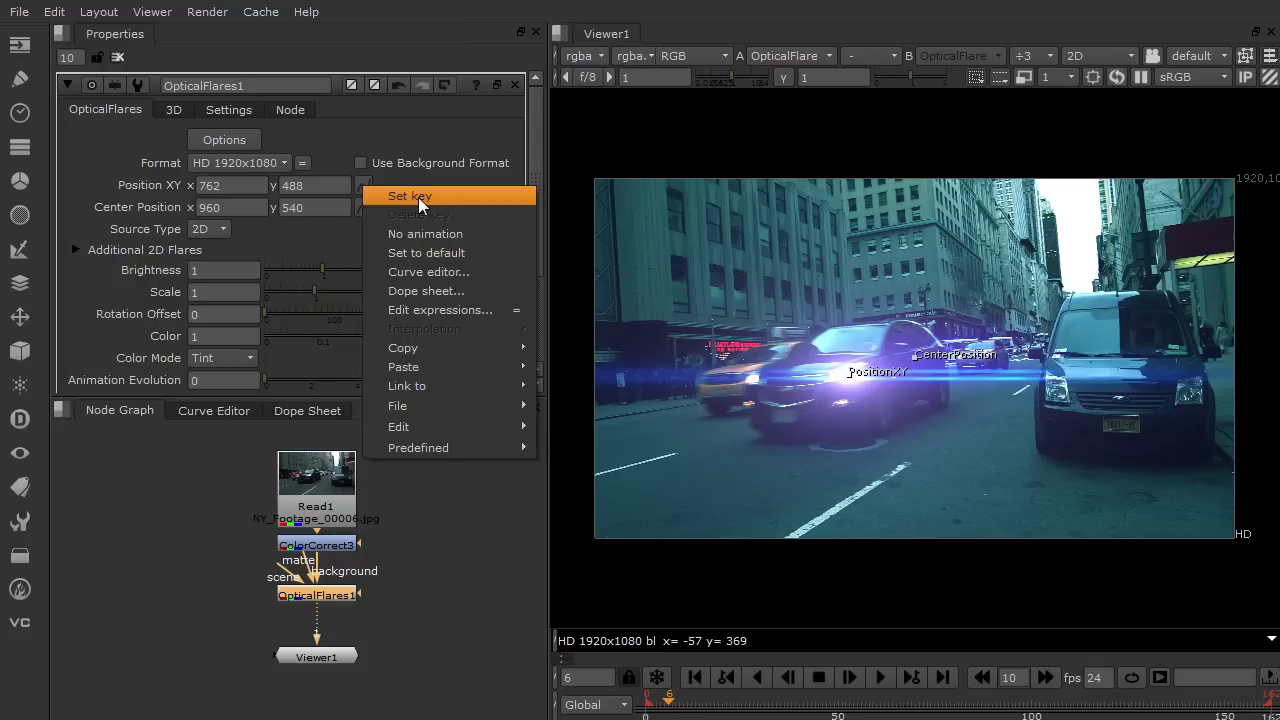
click(696, 704)
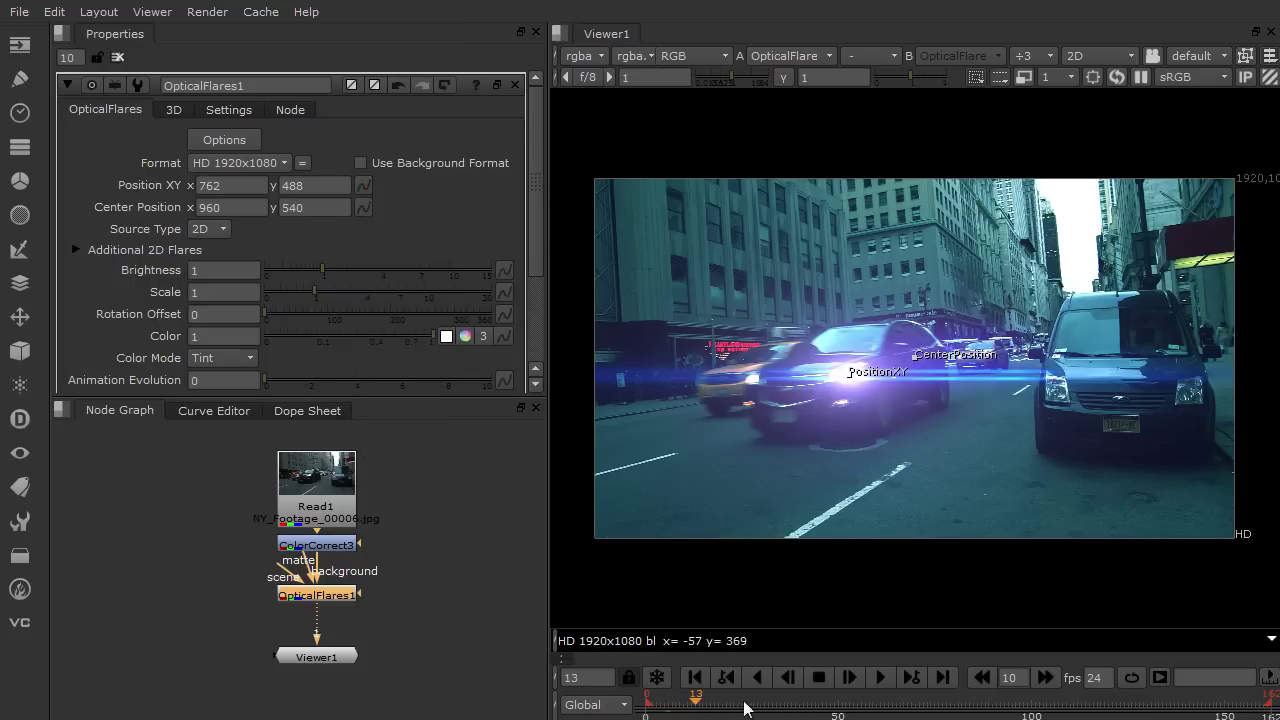
click(744, 708)
drag(848, 376, 567, 401)
click(688, 704)
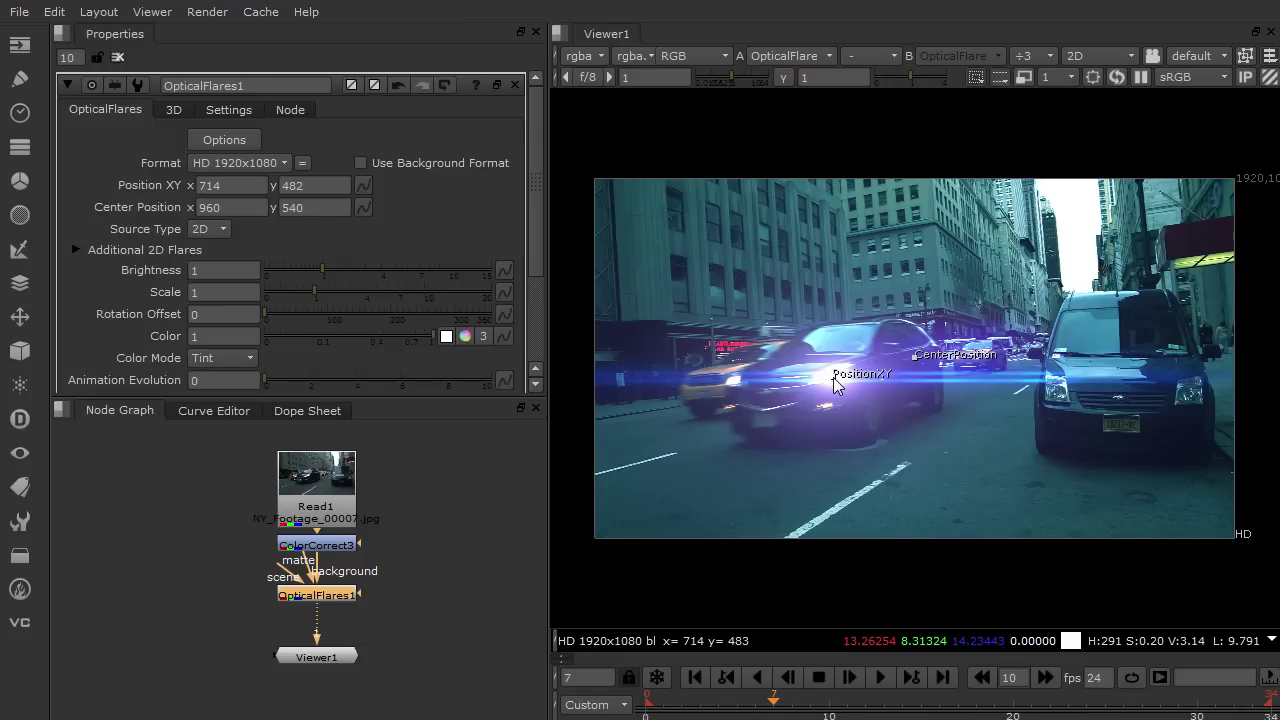
drag(834, 381, 826, 428)
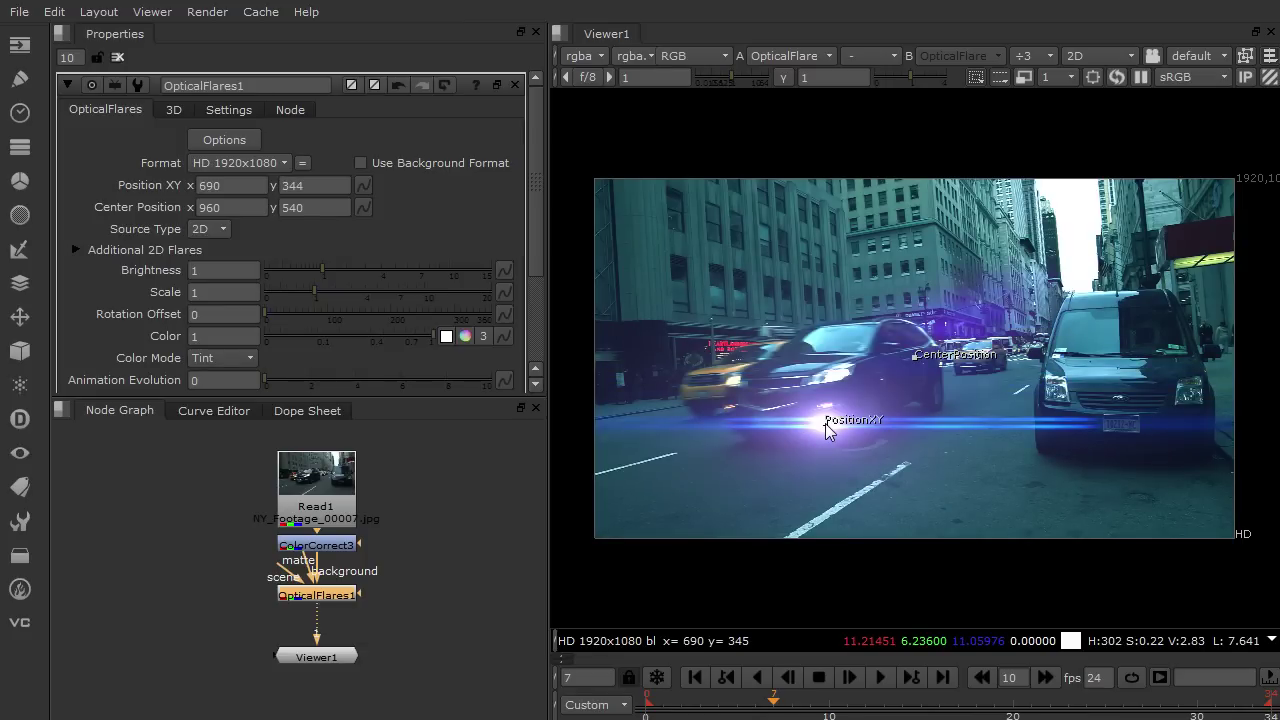
click(323, 599)
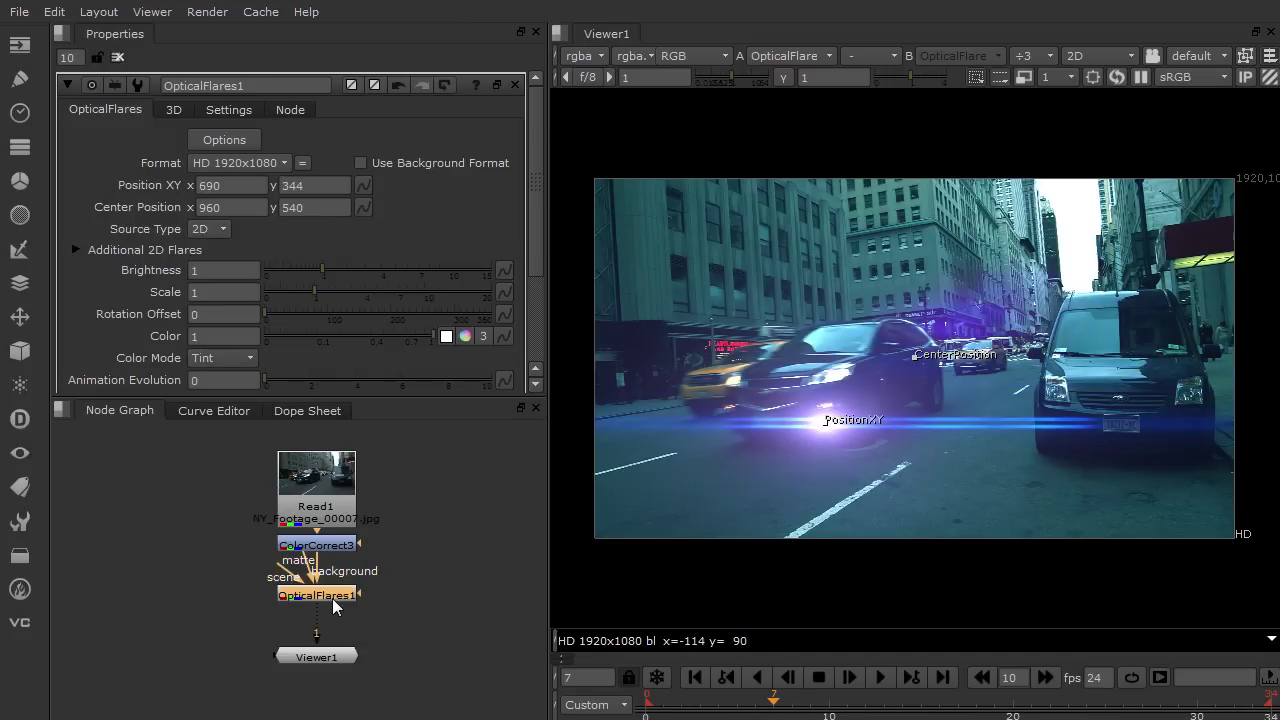
key(Delete)
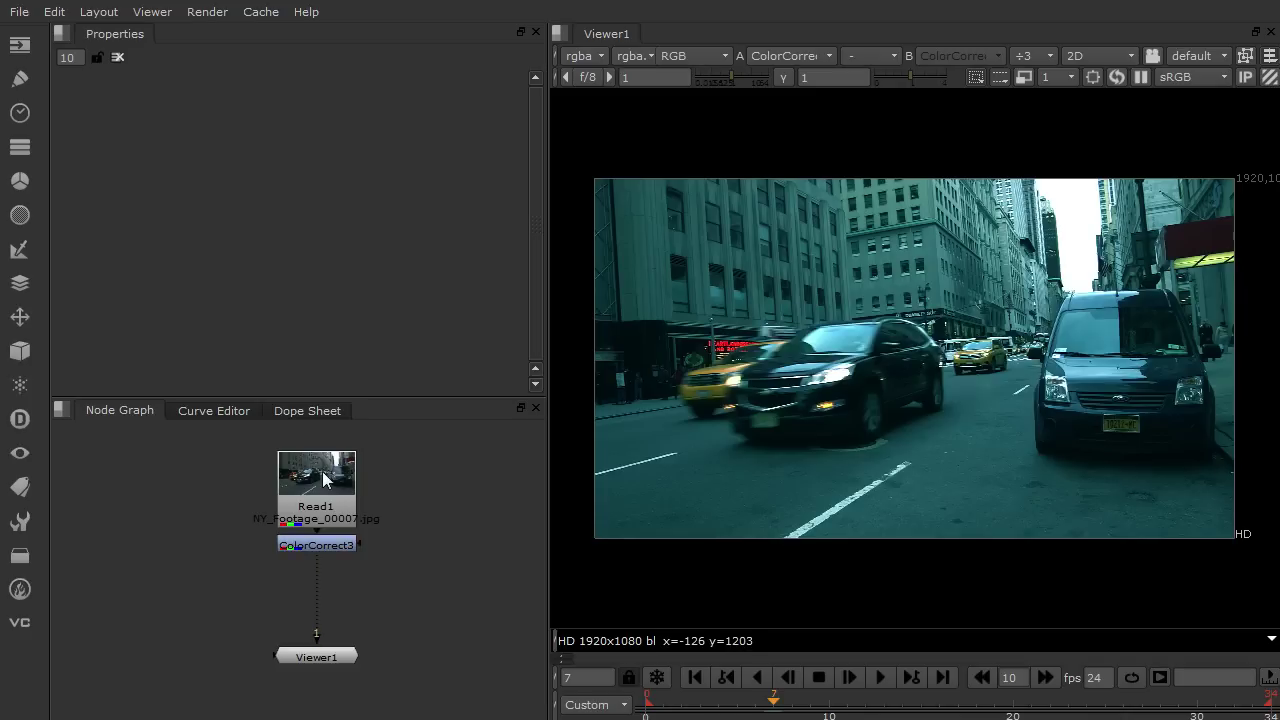
Add a Tracker node after Read1 and create a first track in it
click(323, 478)
key(Tab)
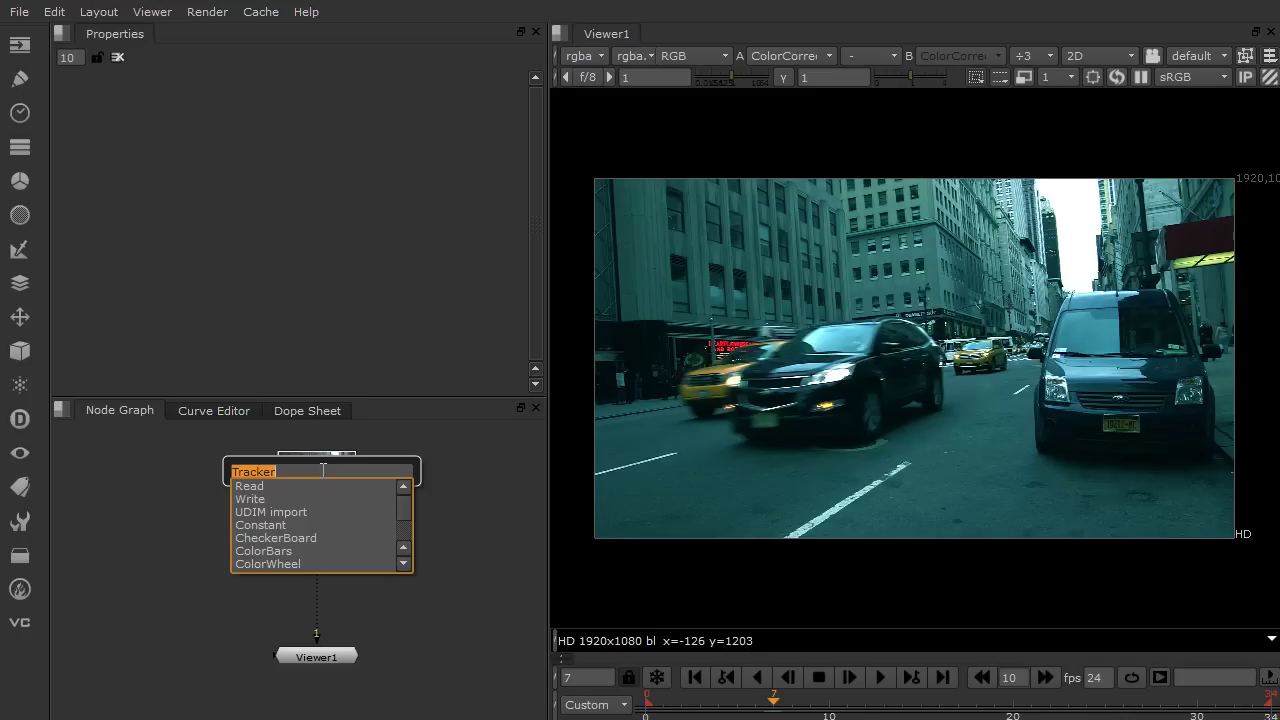
text(tracker)
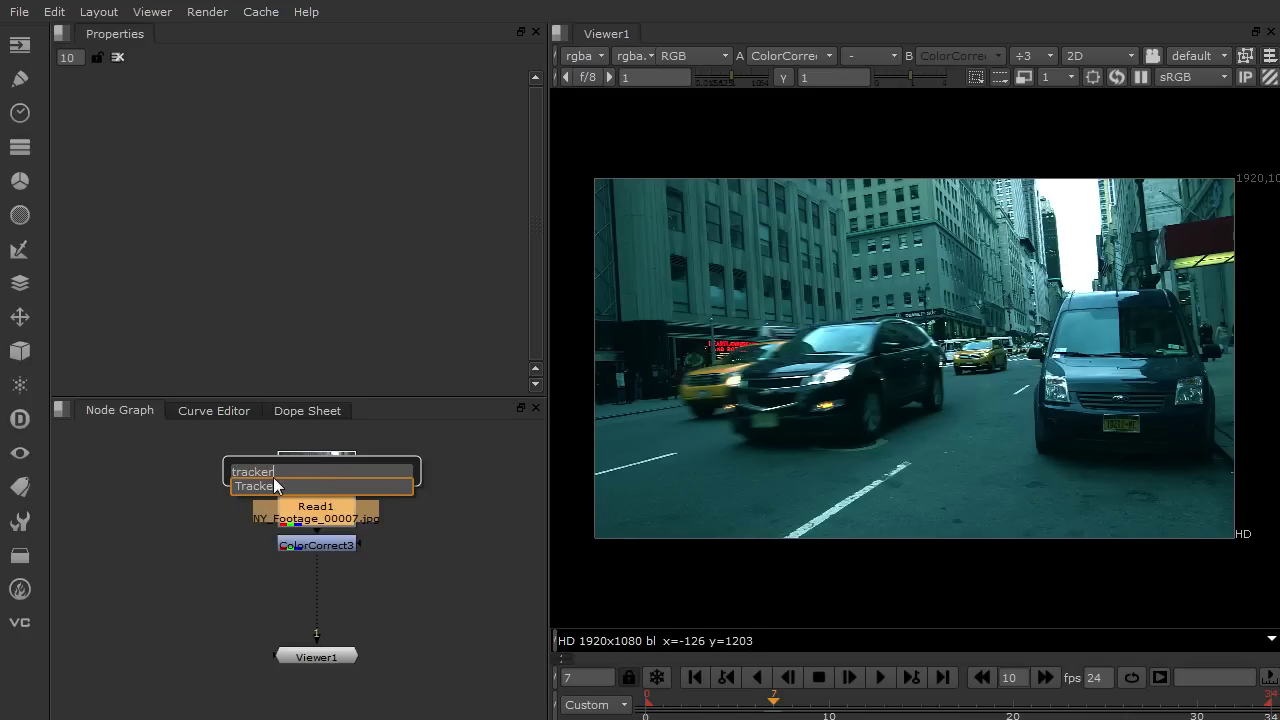
key(Return)
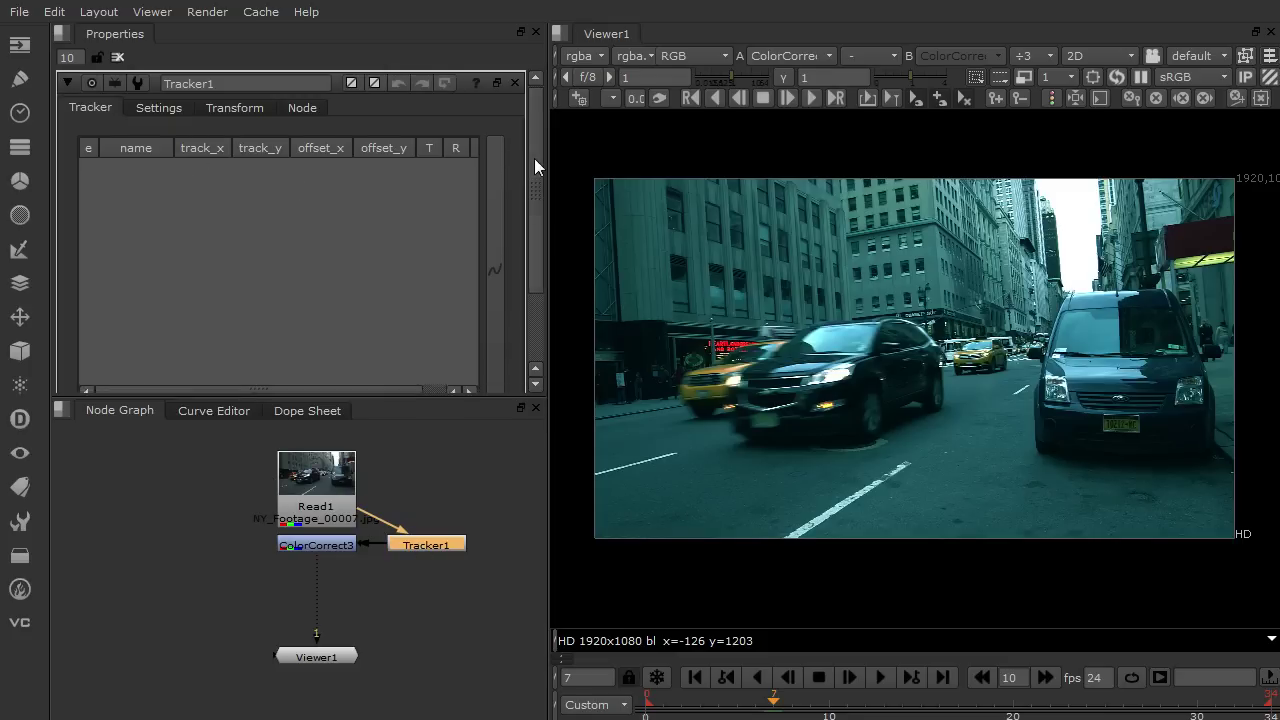
drag(534, 163, 523, 228)
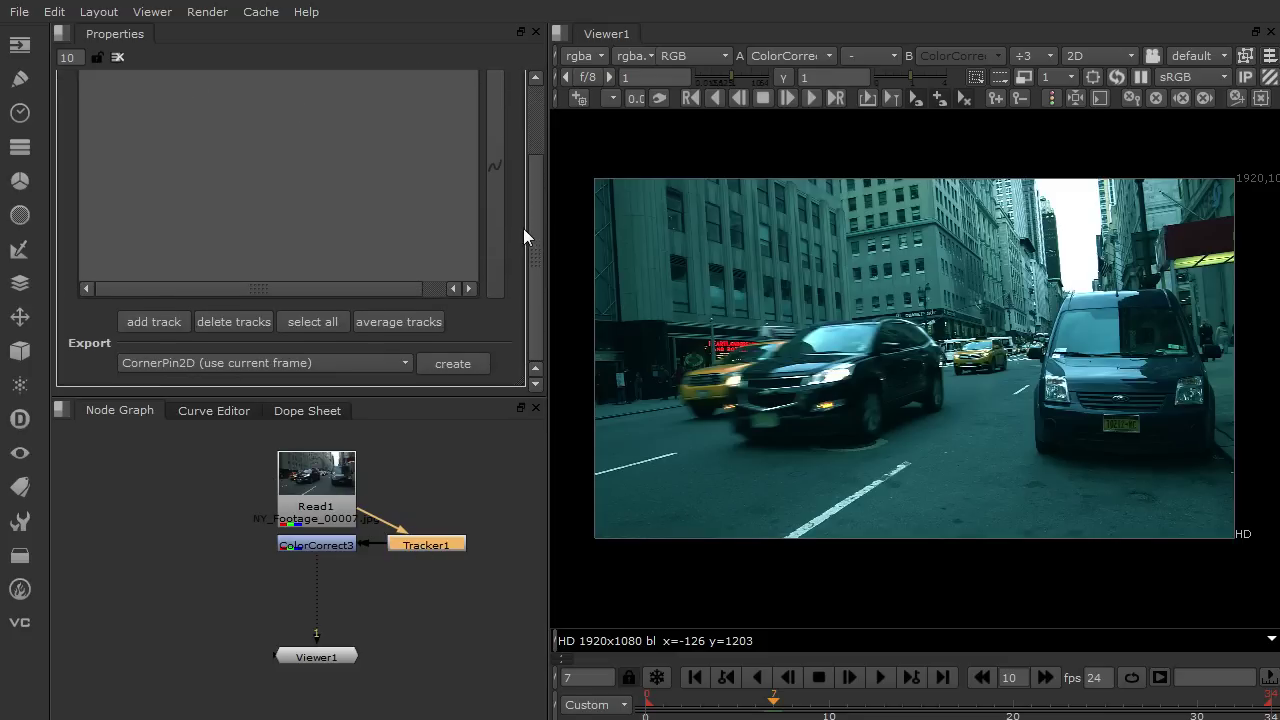
click(150, 321)
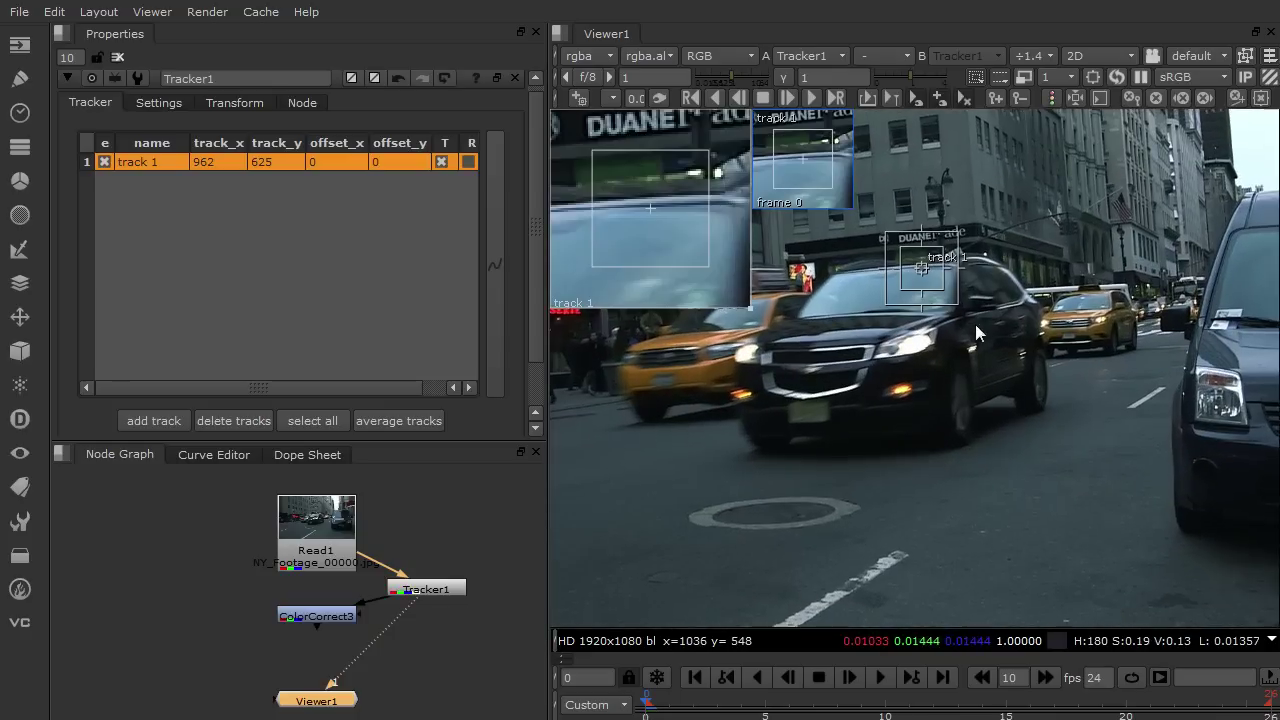
At frame 0, place track 1 on the black car's headlight at about 951.5, 521 and enlarge its pattern and search areas
drag(929, 294, 920, 365)
scroll(920, 365, up, 3)
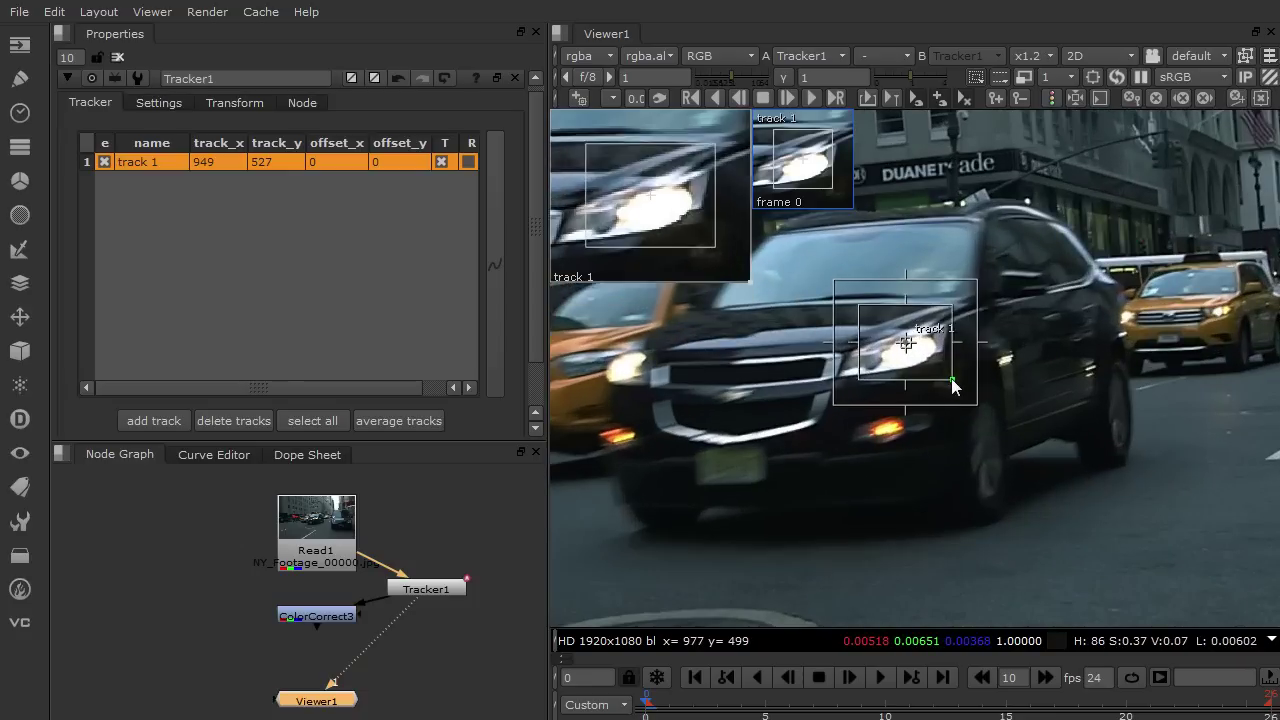
drag(983, 409, 1031, 448)
drag(906, 343, 909, 350)
mouse_move(965, 392)
mouse_down()
mouse_move(981, 404)
mouse_move(974, 391)
mouse_up()
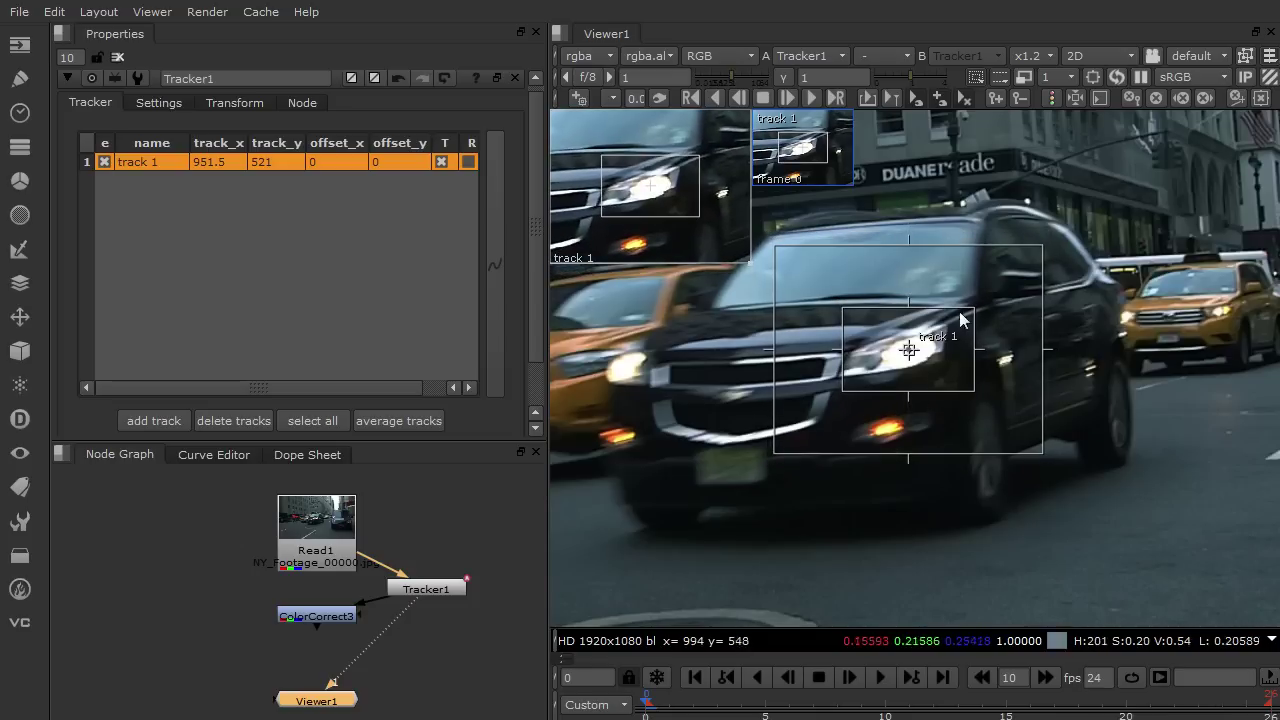
drag(1041, 452, 1097, 462)
Track the headlight forward from frame 0 and stop the tracking at frame 14
scroll(870, 429, down, 4)
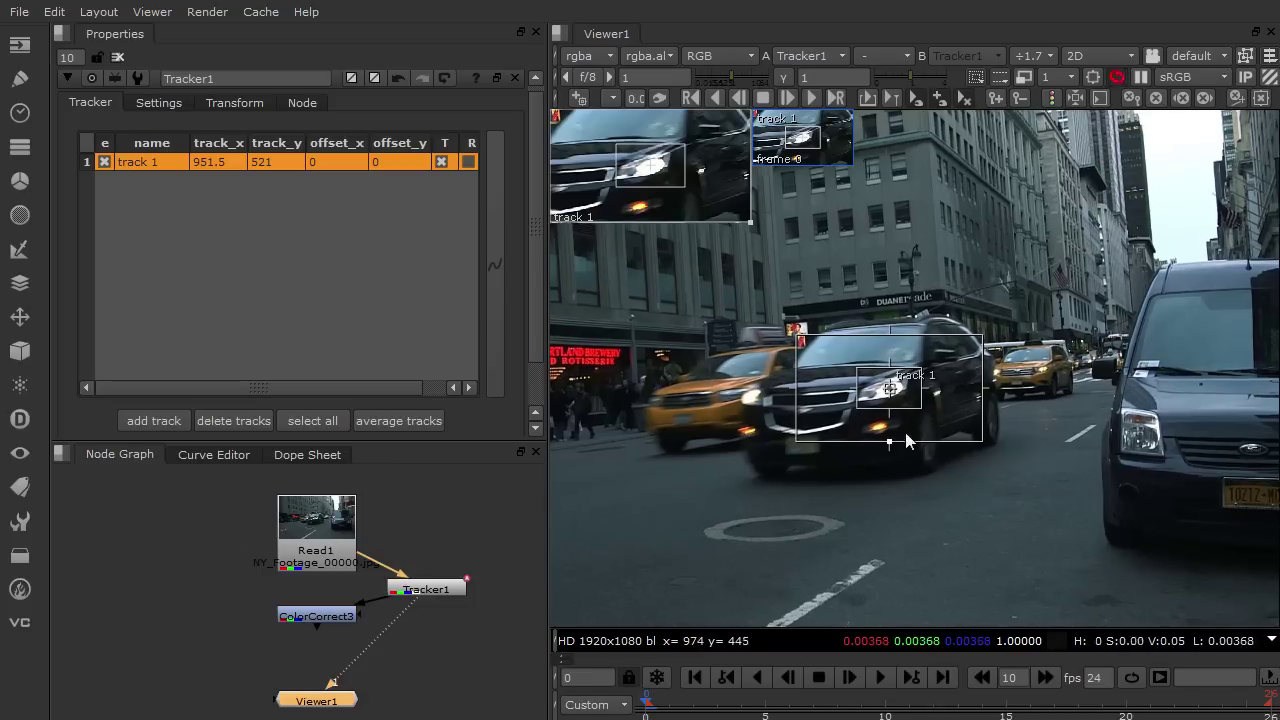
middle_drag(954, 426, 1069, 398)
click(811, 99)
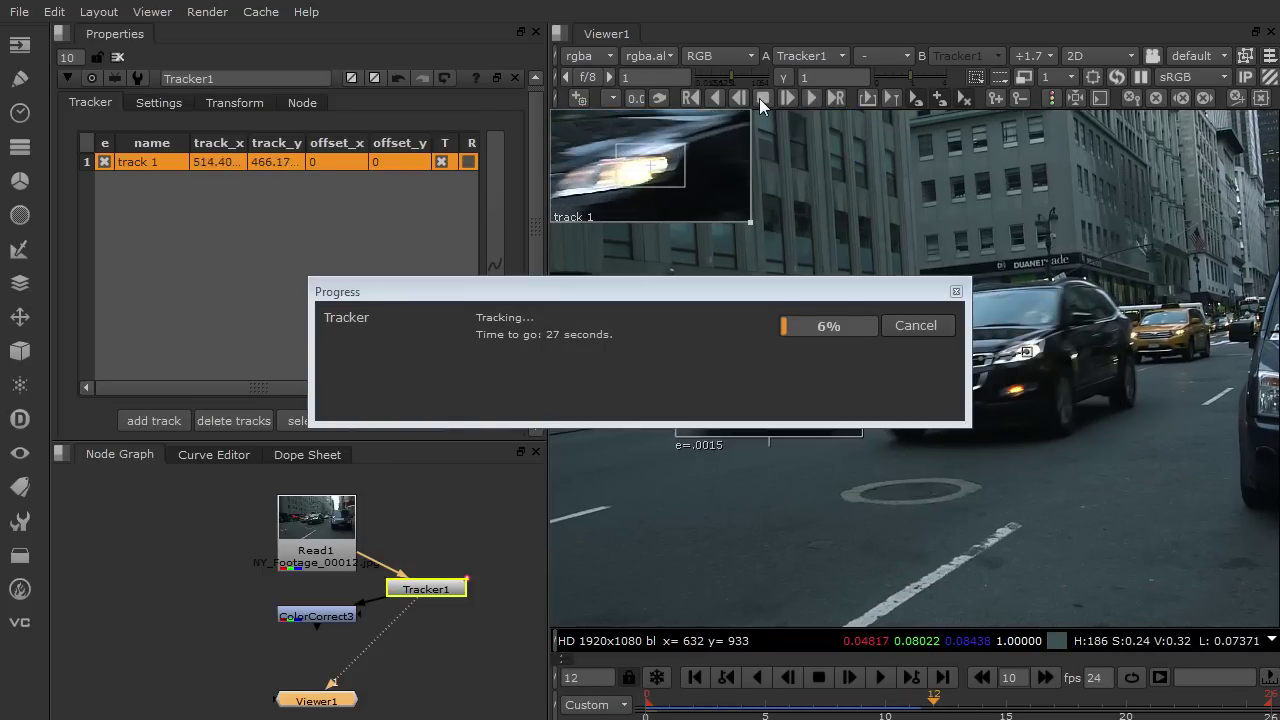
click(761, 98)
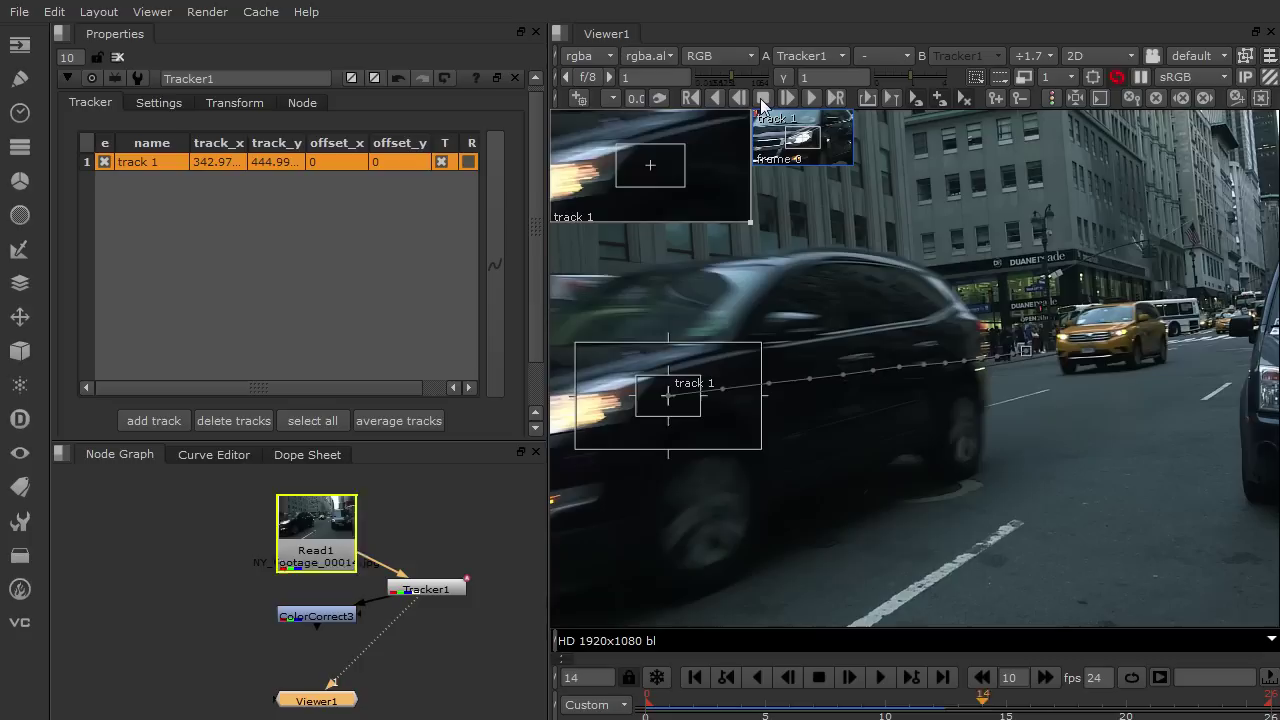
At frame 13, enlarge track 1's pattern area around the headlight and resume tracking forward
click(960, 705)
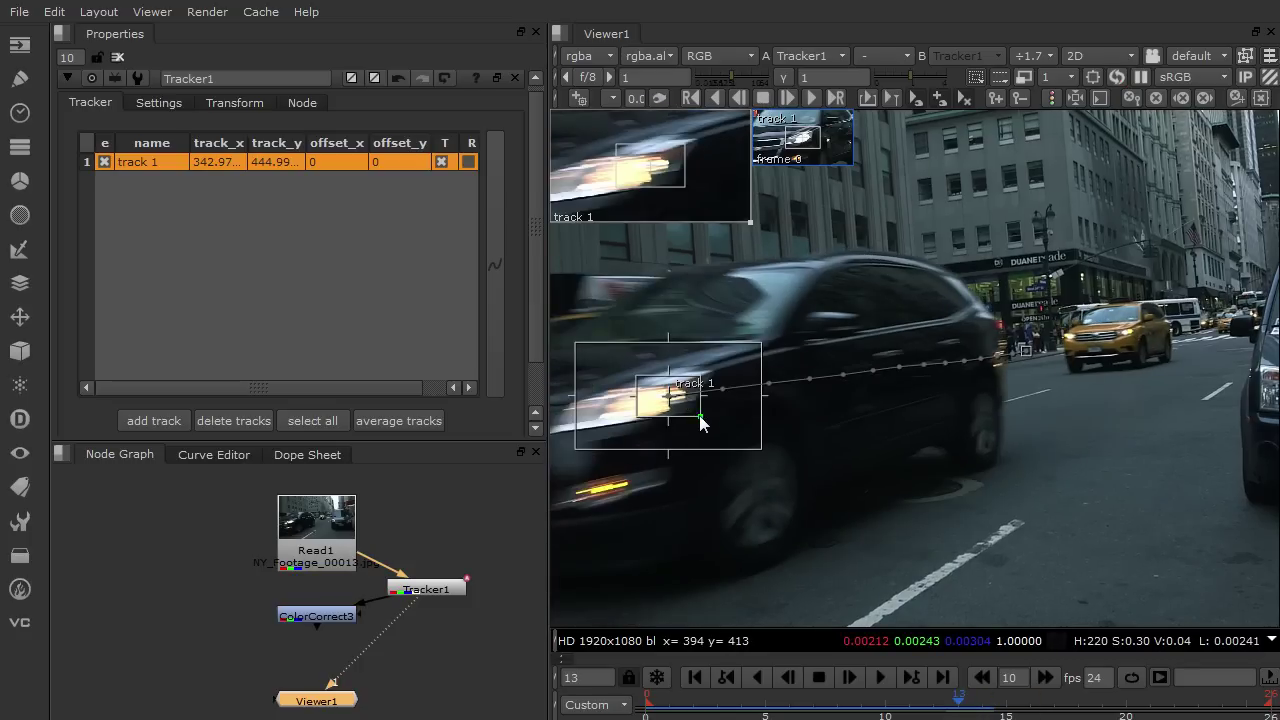
drag(700, 416, 708, 434)
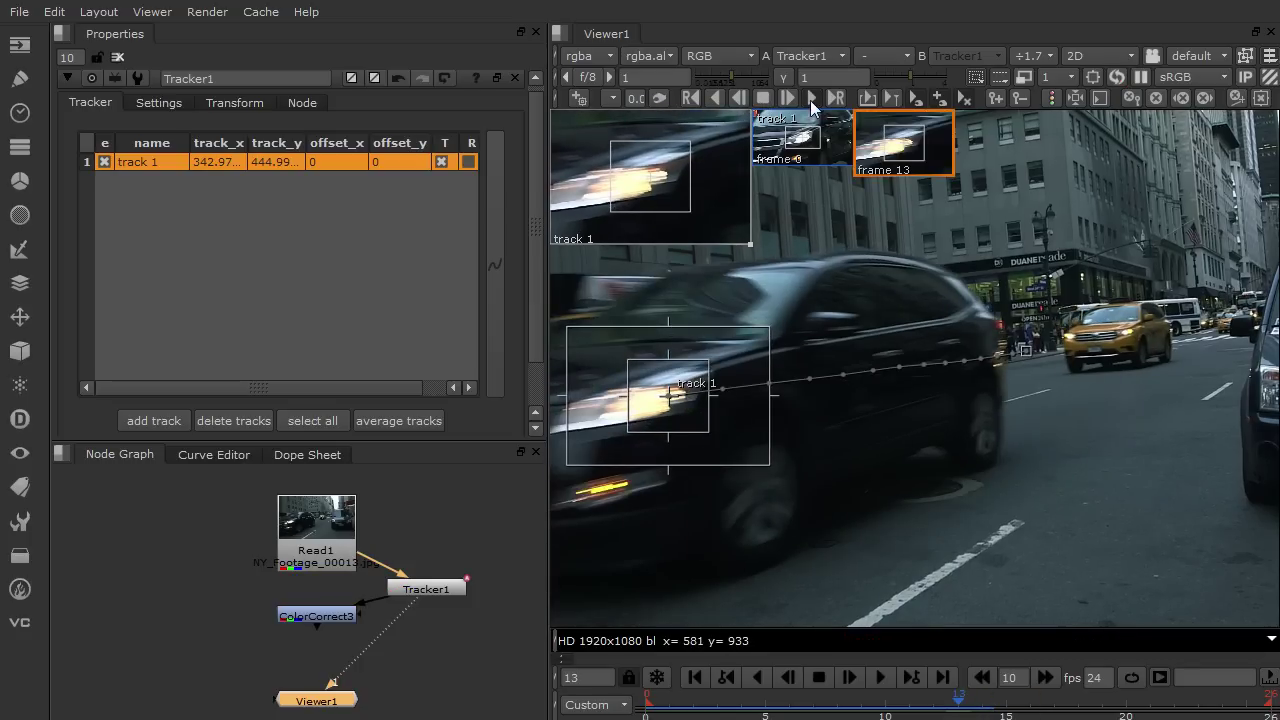
click(811, 98)
At frame 15, move track 1 back onto the headlight at about x 63, y 411
middle_drag(731, 526, 996, 457)
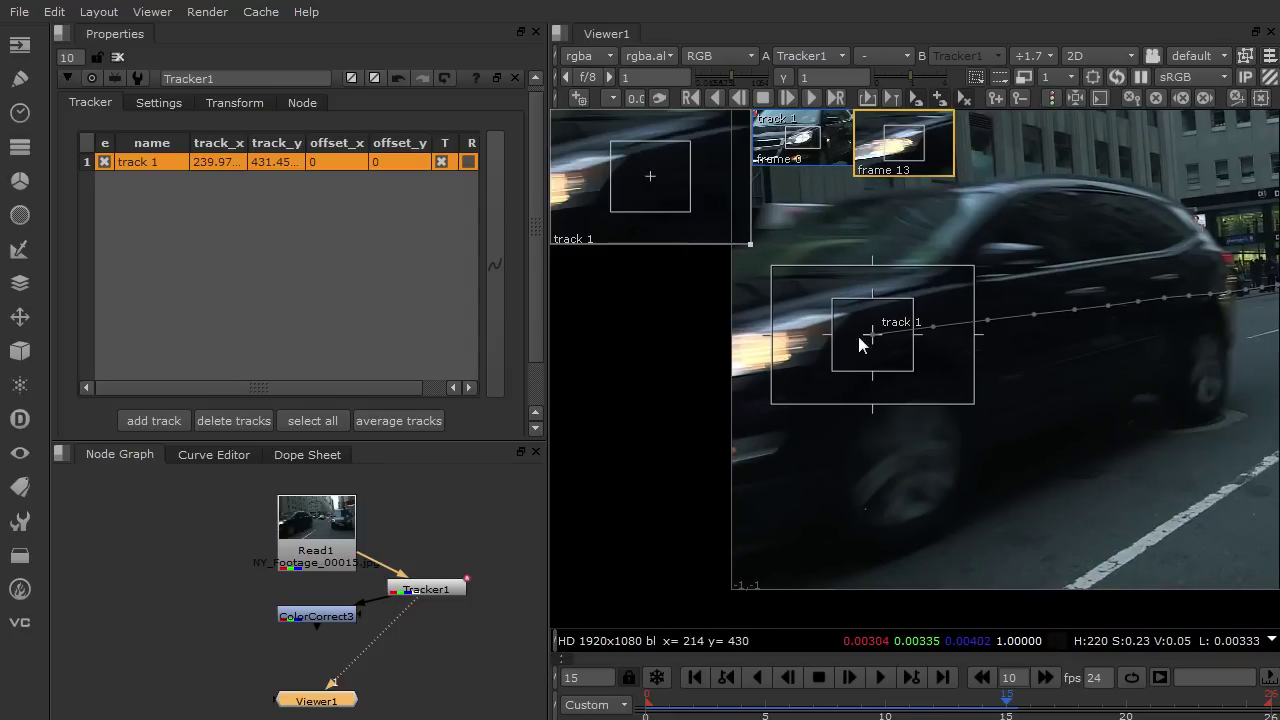
drag(870, 334, 755, 354)
scroll(942, 372, down, 4)
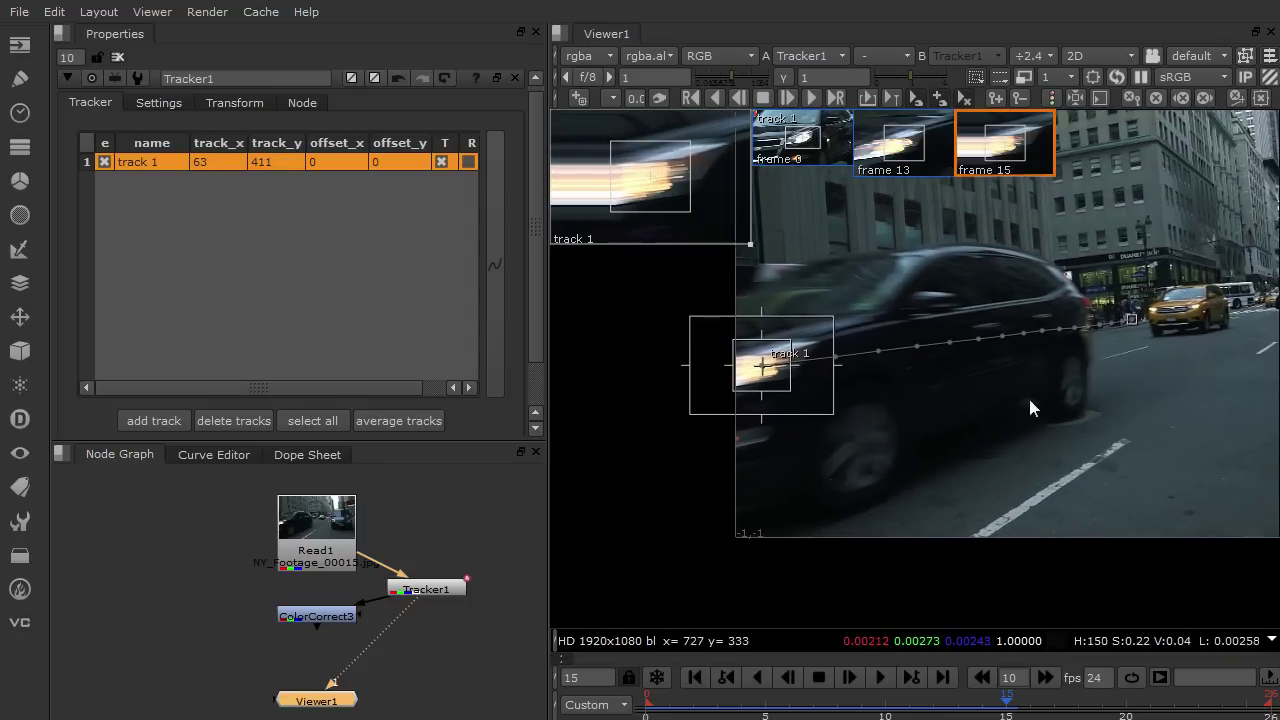
At frame 21, move track 1 outside the image to about x -528, y 346, and scrub back to frame 13
drag(1008, 700, 1150, 702)
middle_drag(856, 486, 1142, 420)
scroll(1142, 419, down, 2)
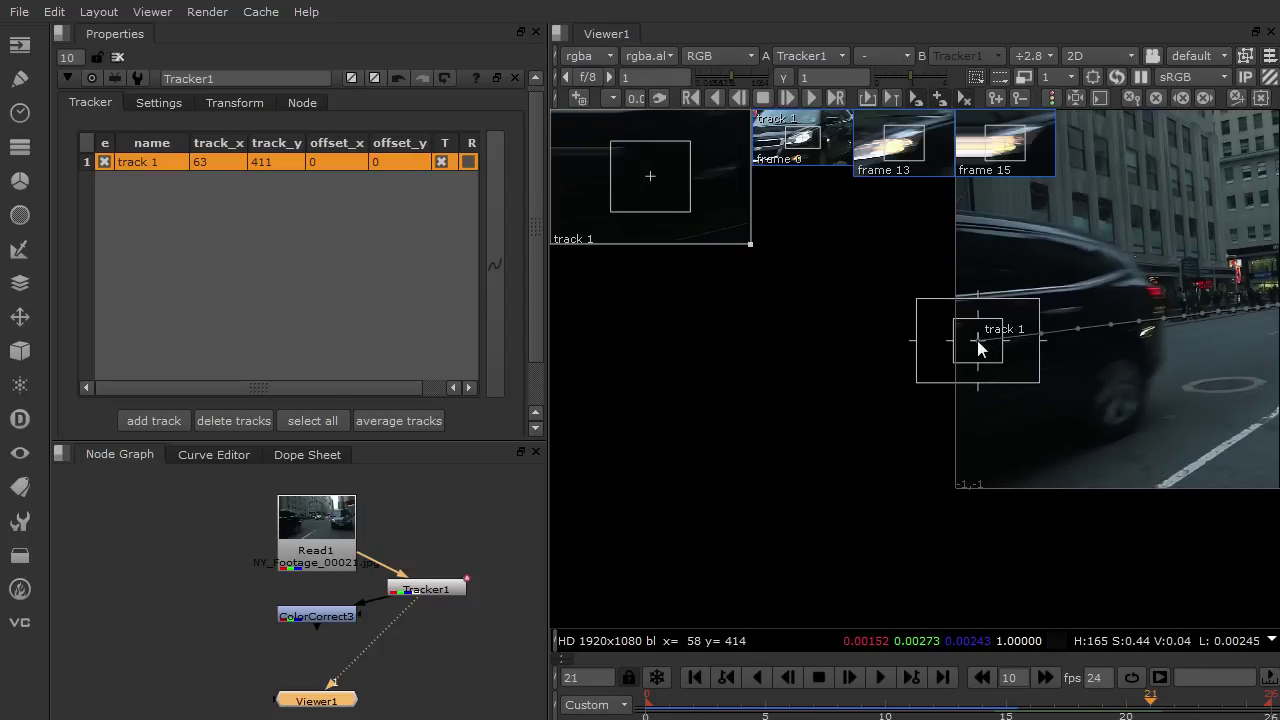
drag(978, 345, 766, 363)
scroll(806, 384, down, 3)
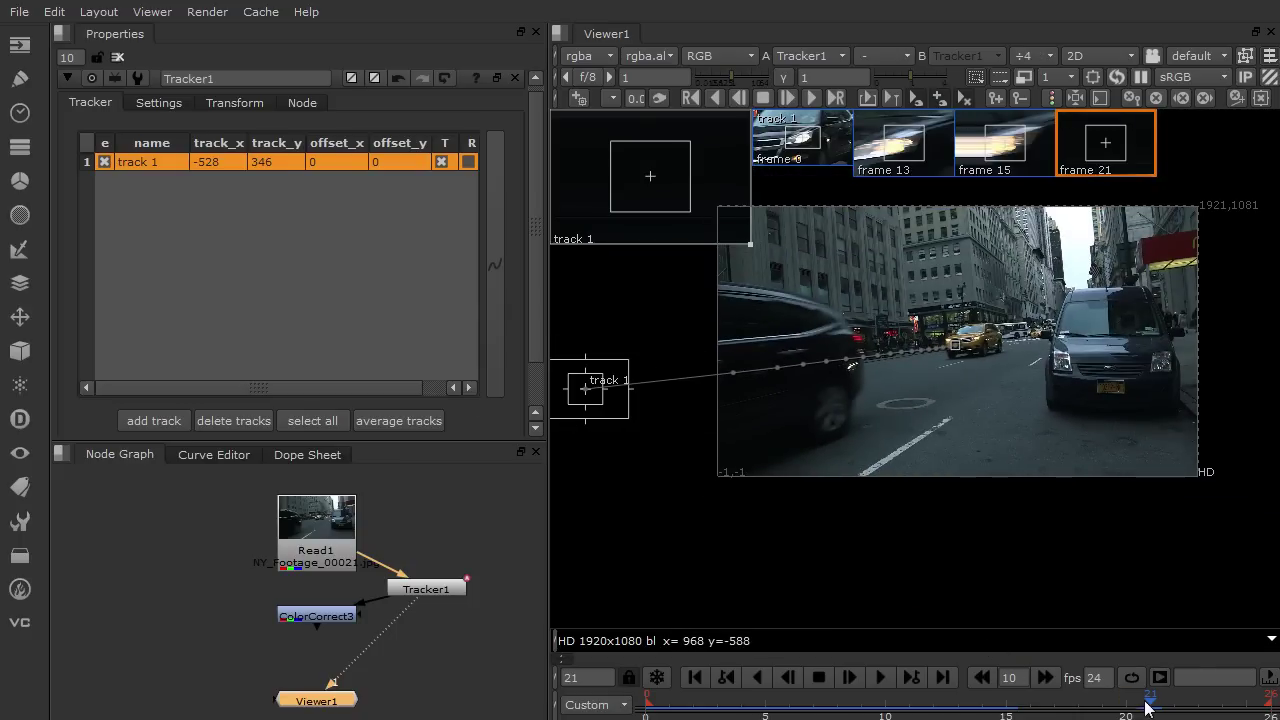
drag(1148, 700, 957, 702)
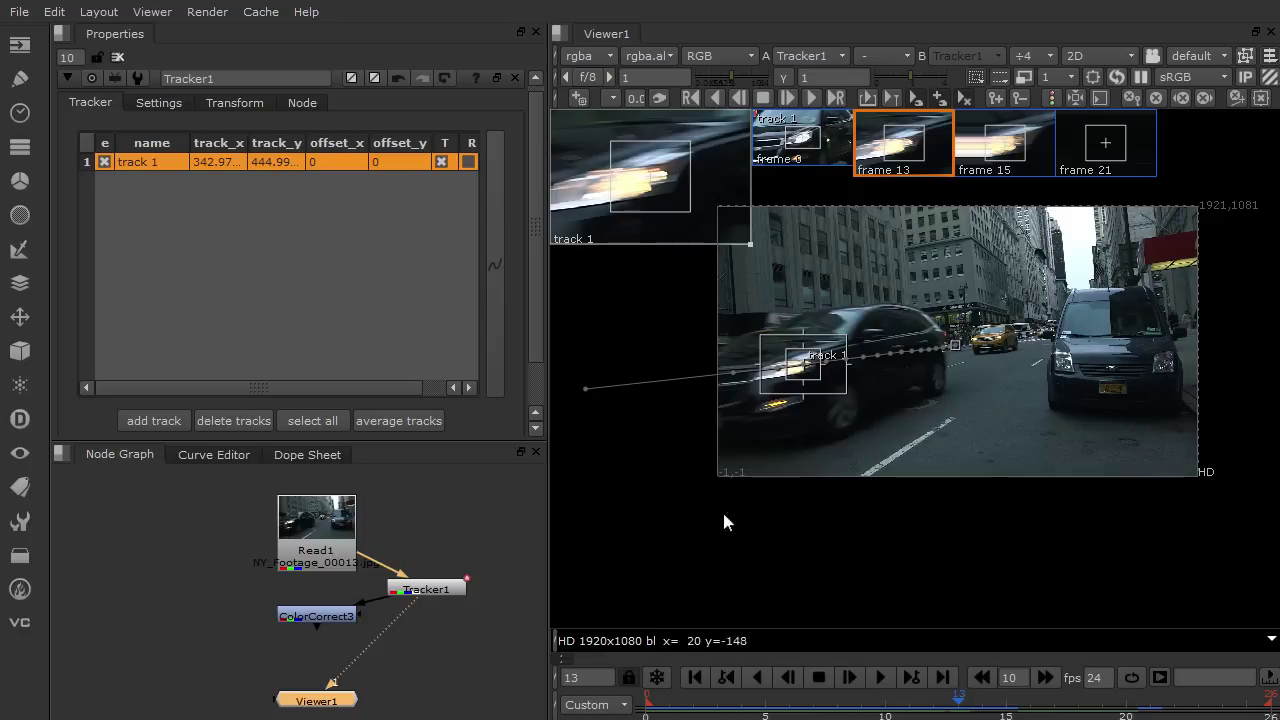
Collapse the Tracker1 properties, nudge the Tracker1 node aside, and show the ColorCorrect3 output in Viewer1
click(68, 78)
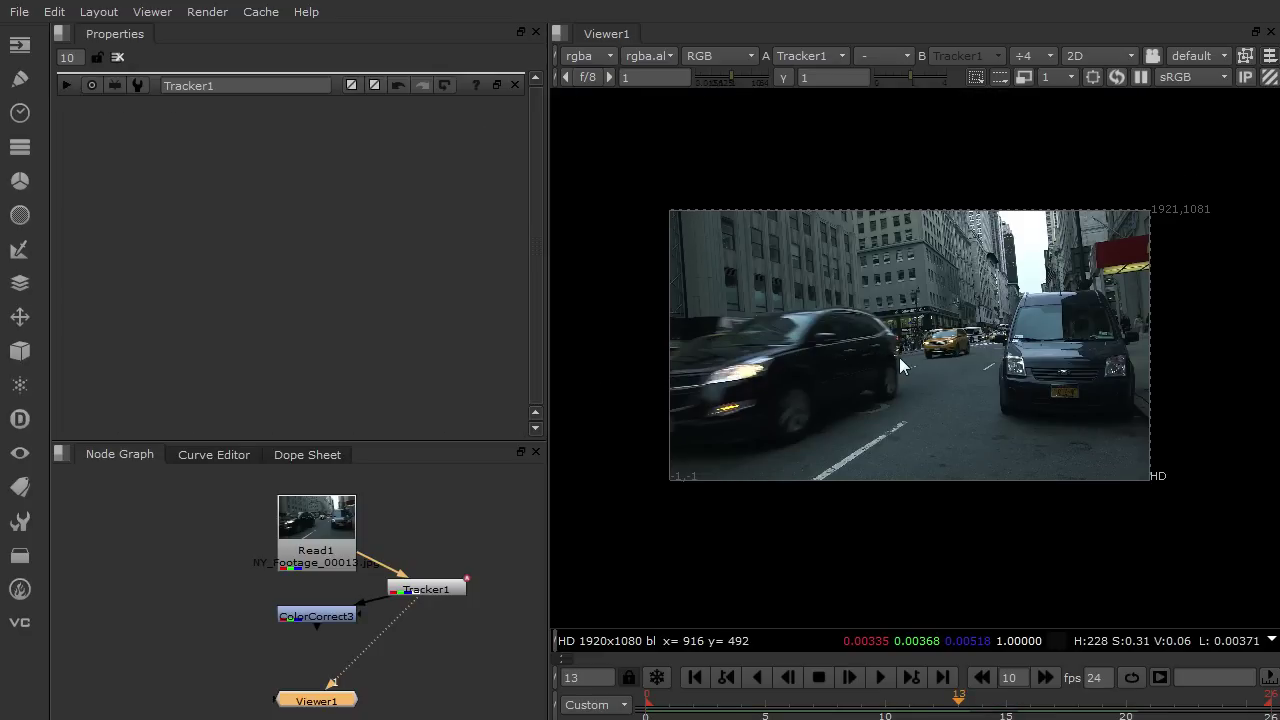
scroll(899, 357, up, 2)
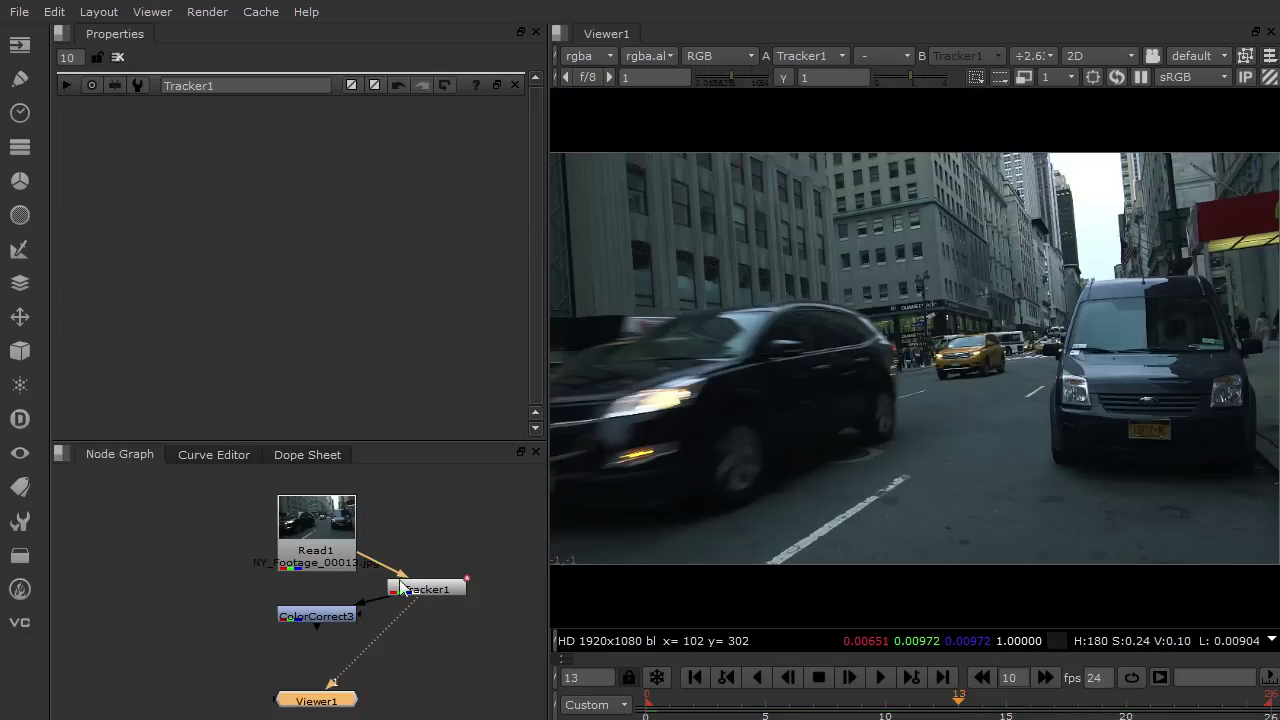
drag(430, 586, 442, 594)
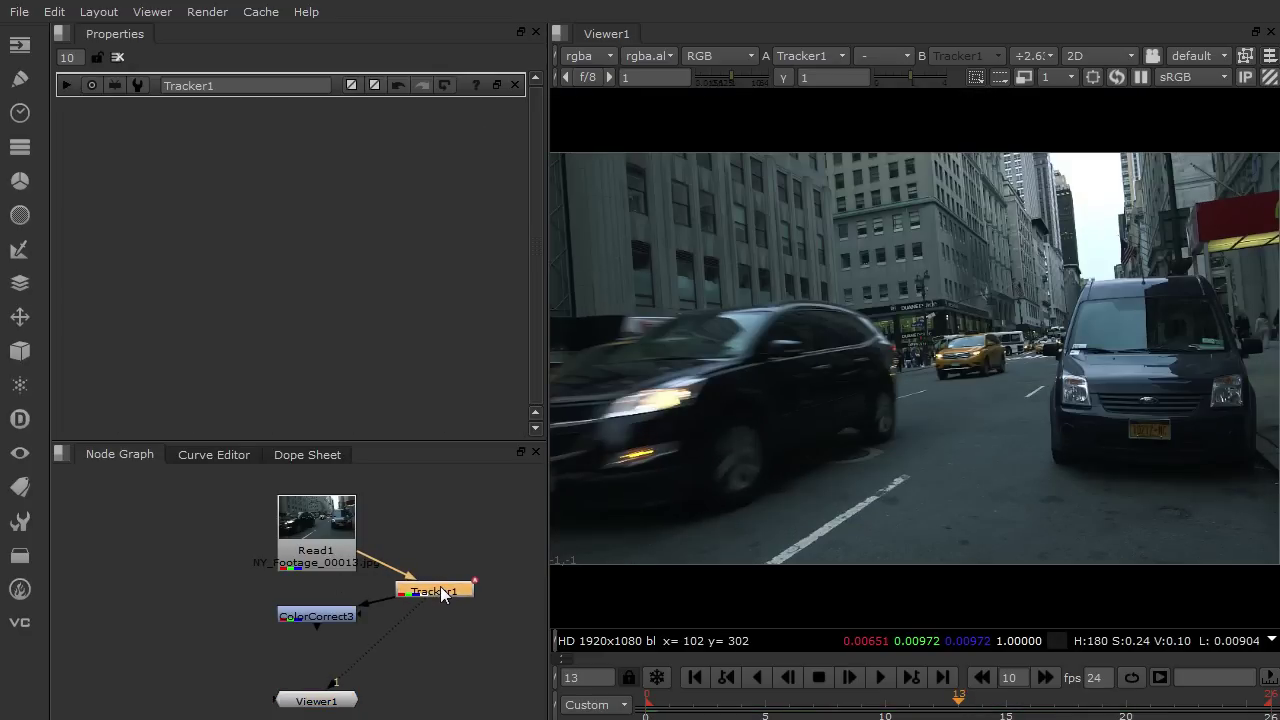
click(316, 616)
key(1)
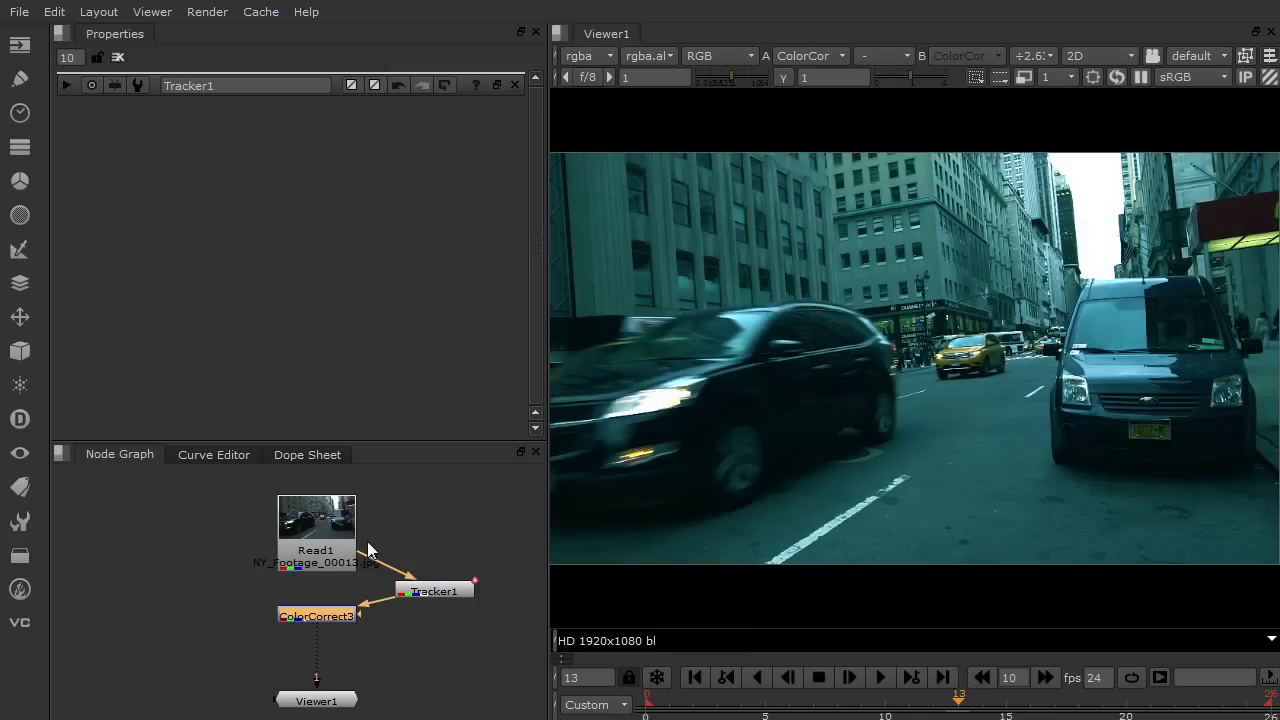
Add an OpticalFlares node beside the footage nodes and show its output in Viewer1
click(146, 580)
click(24, 623)
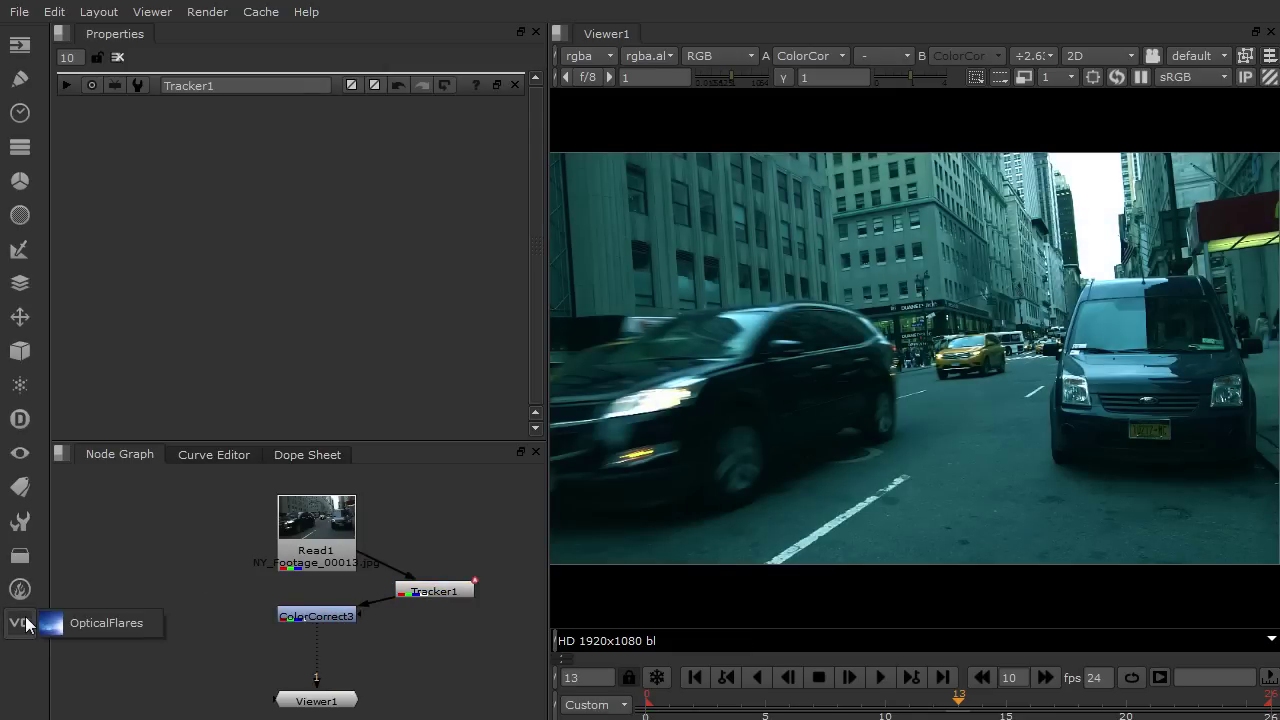
click(92, 624)
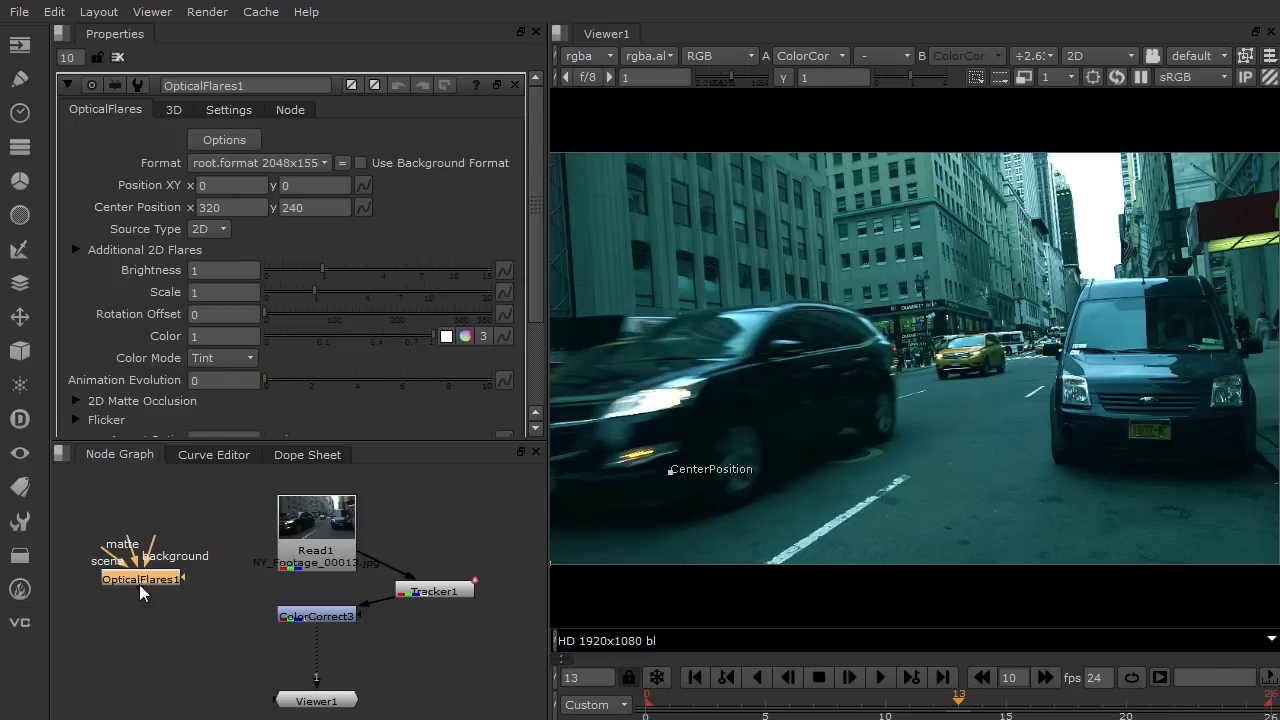
drag(145, 579, 156, 621)
key(1)
scroll(815, 412, down, 1)
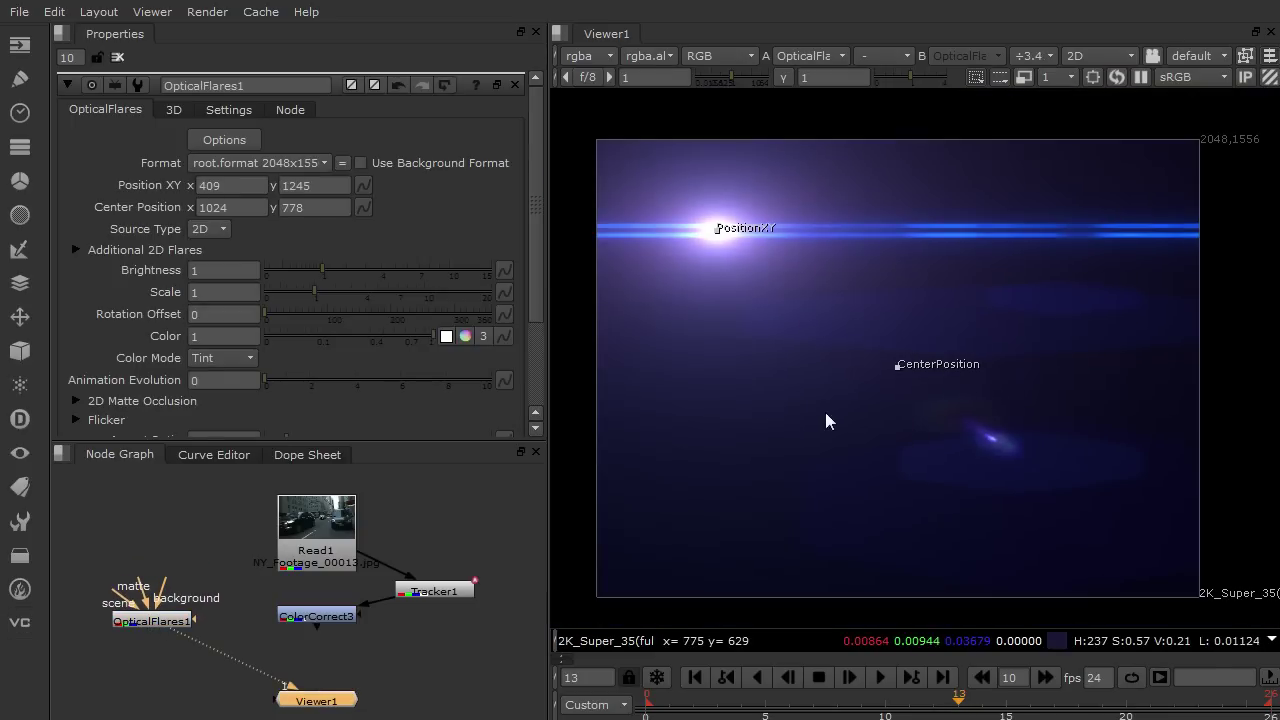
Merge the OpticalFlares1 output over the graded footage from ColorCorrect3 and space the nodes apart
click(174, 624)
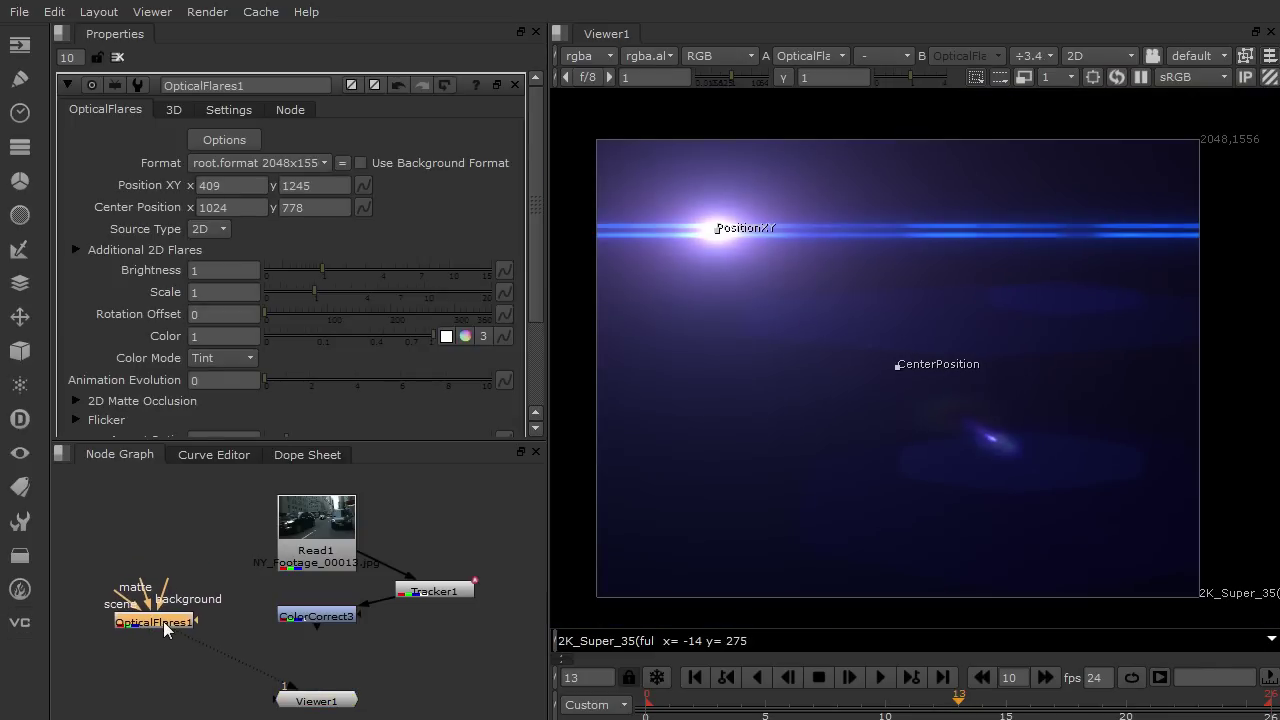
key(m)
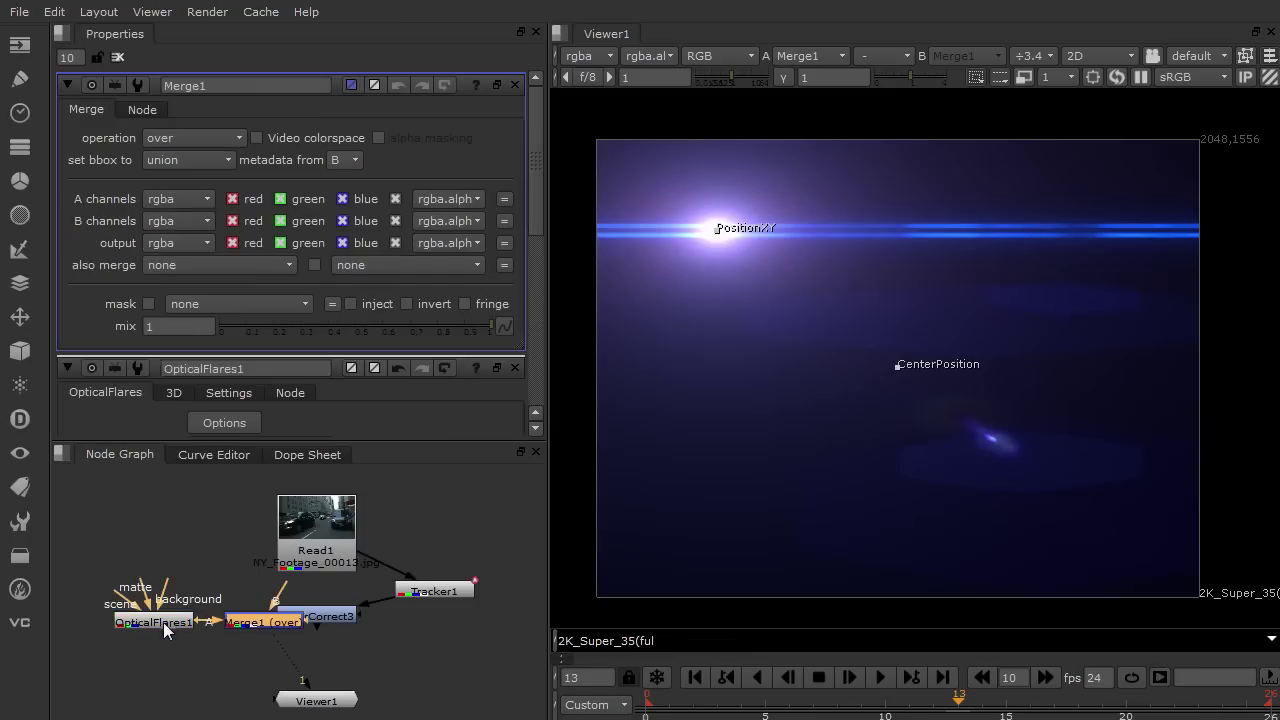
drag(296, 620, 293, 666)
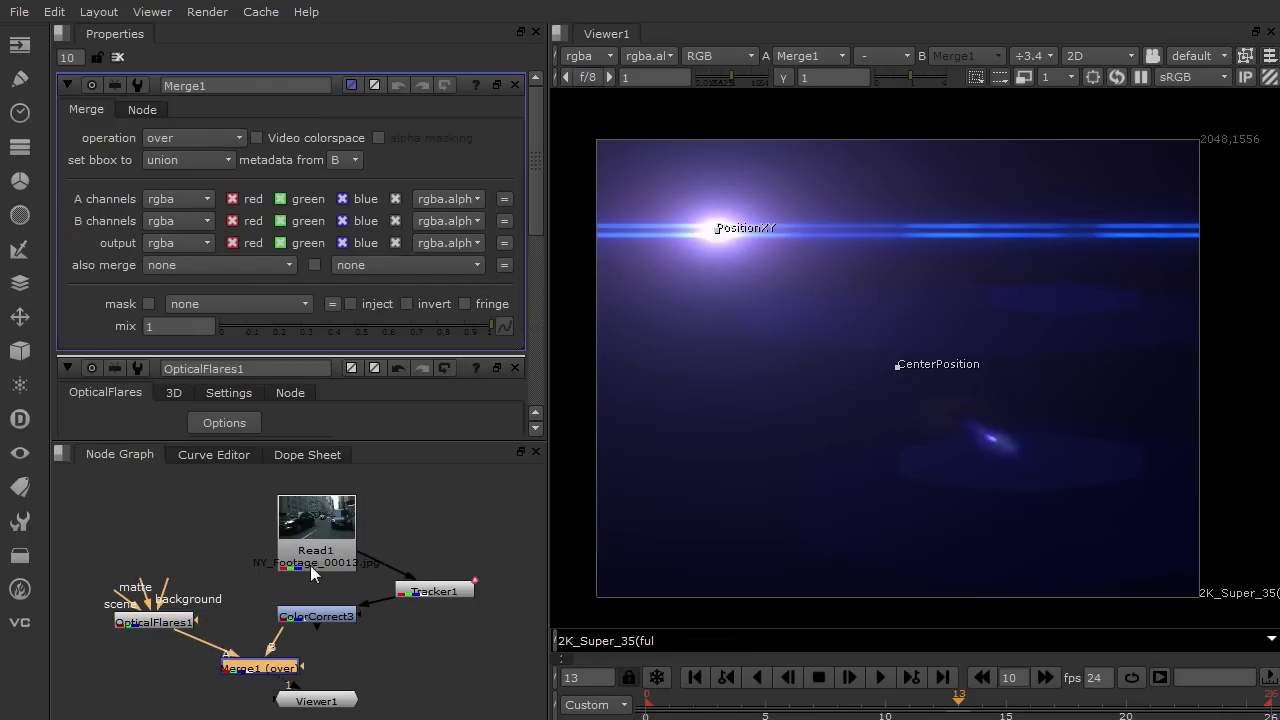
drag(240, 504, 470, 623)
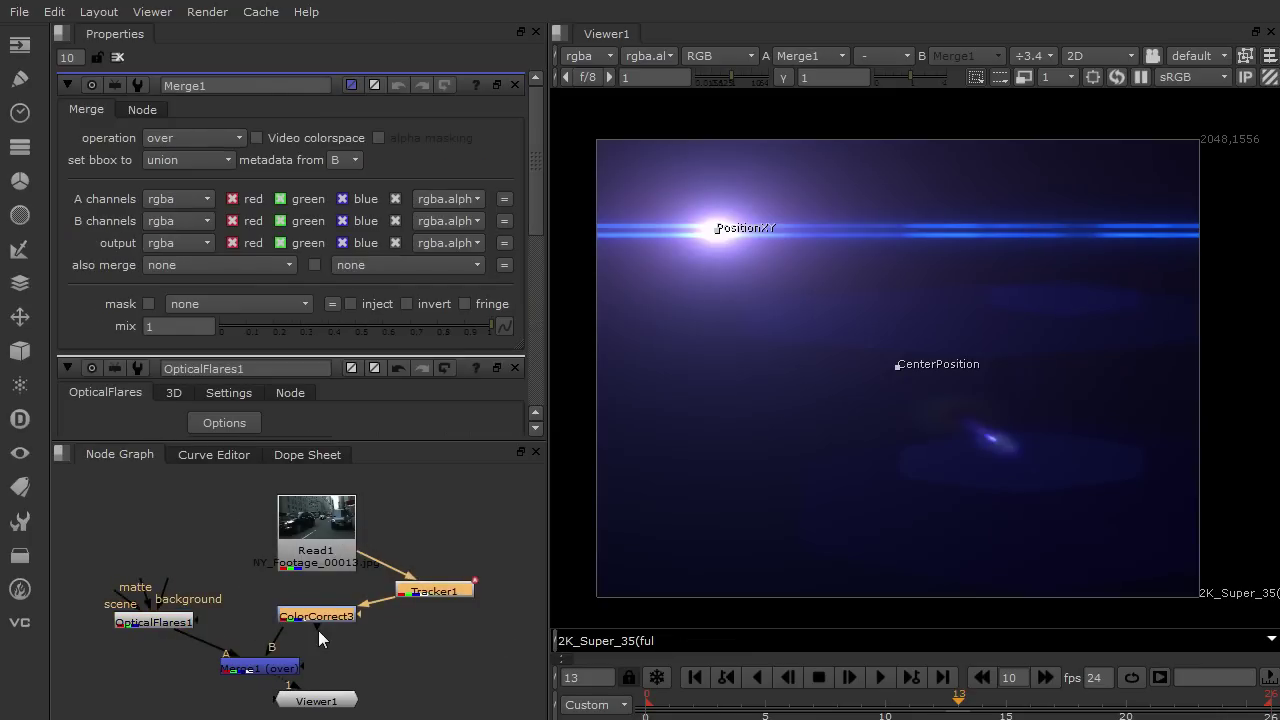
drag(319, 617, 322, 599)
scroll(318, 607, down, 1)
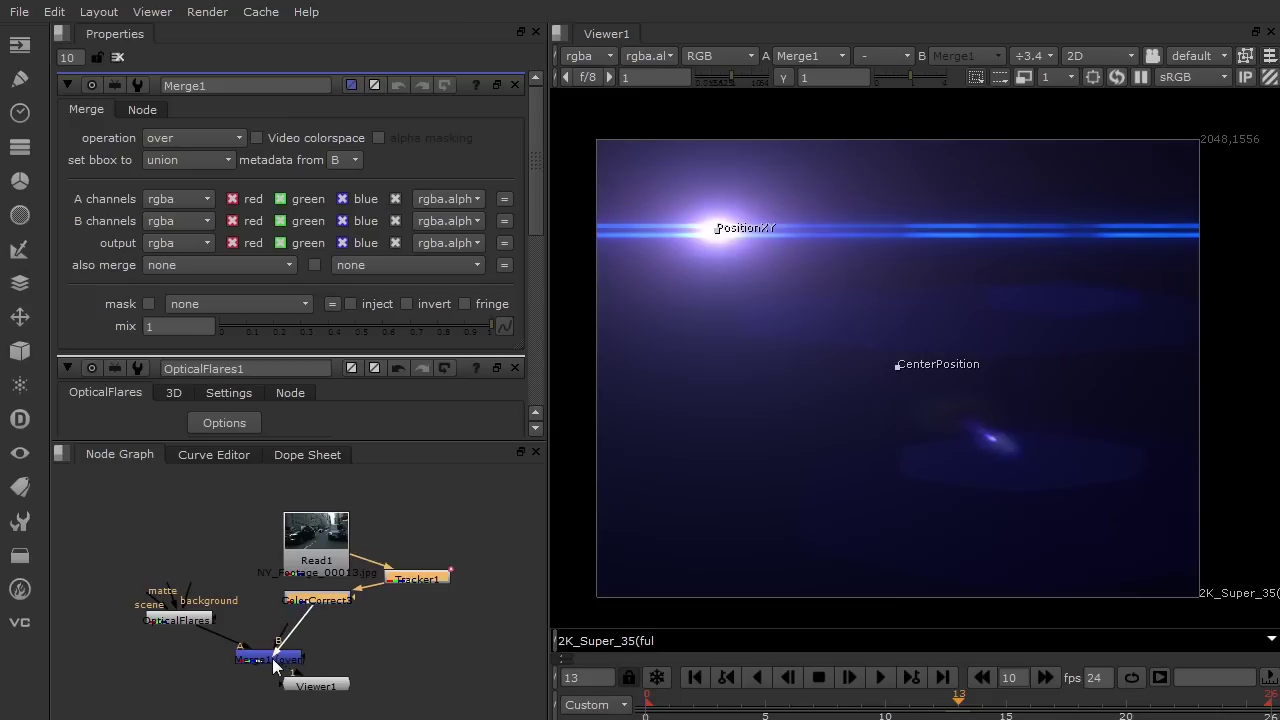
Tidy the node graph by raising OpticalFlares1 and aligning Merge1 directly beneath ColorCorrect3
click(180, 620)
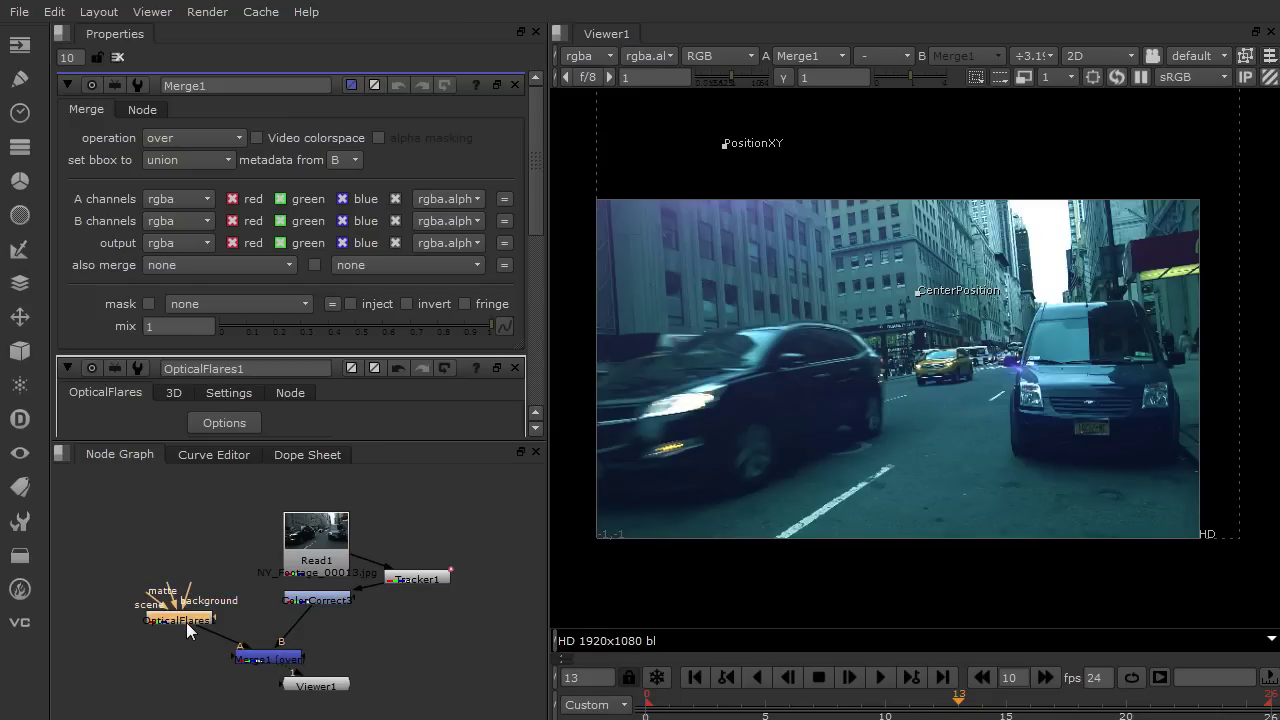
drag(177, 619, 180, 603)
drag(283, 659, 326, 645)
click(188, 605)
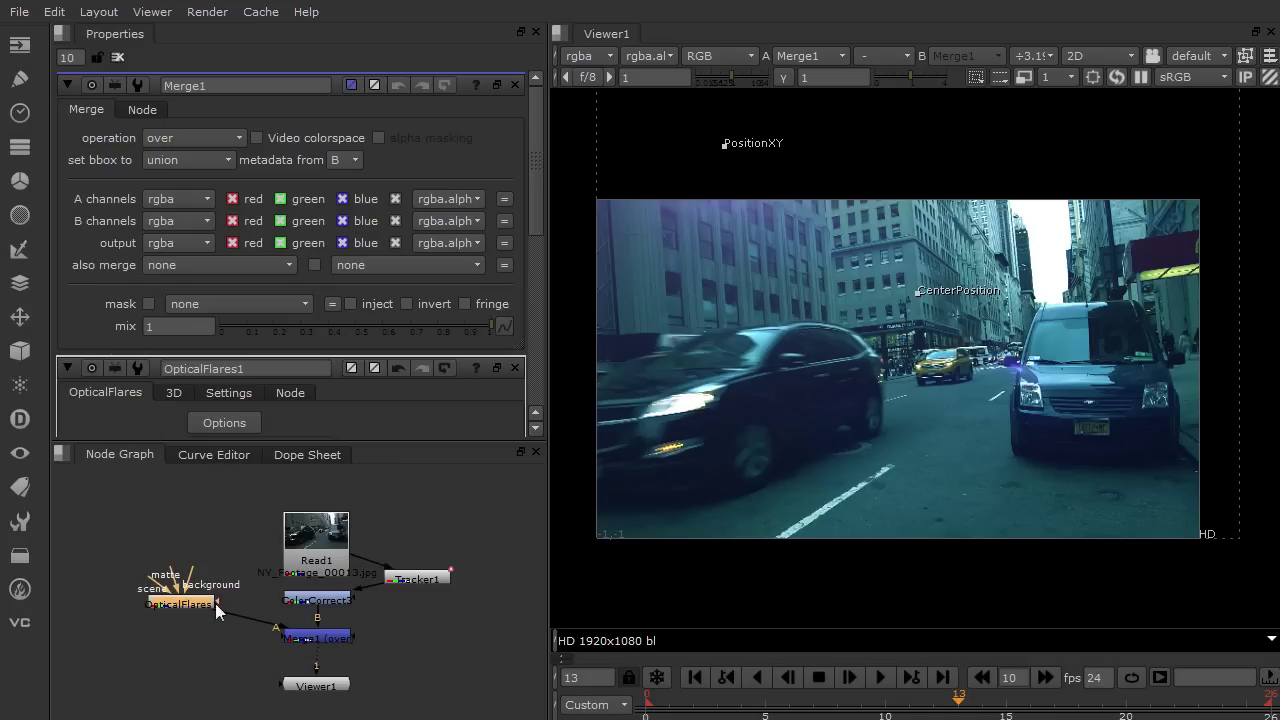
Set the OpticalFlares1 format to HD 1920x1080
double_click(197, 606)
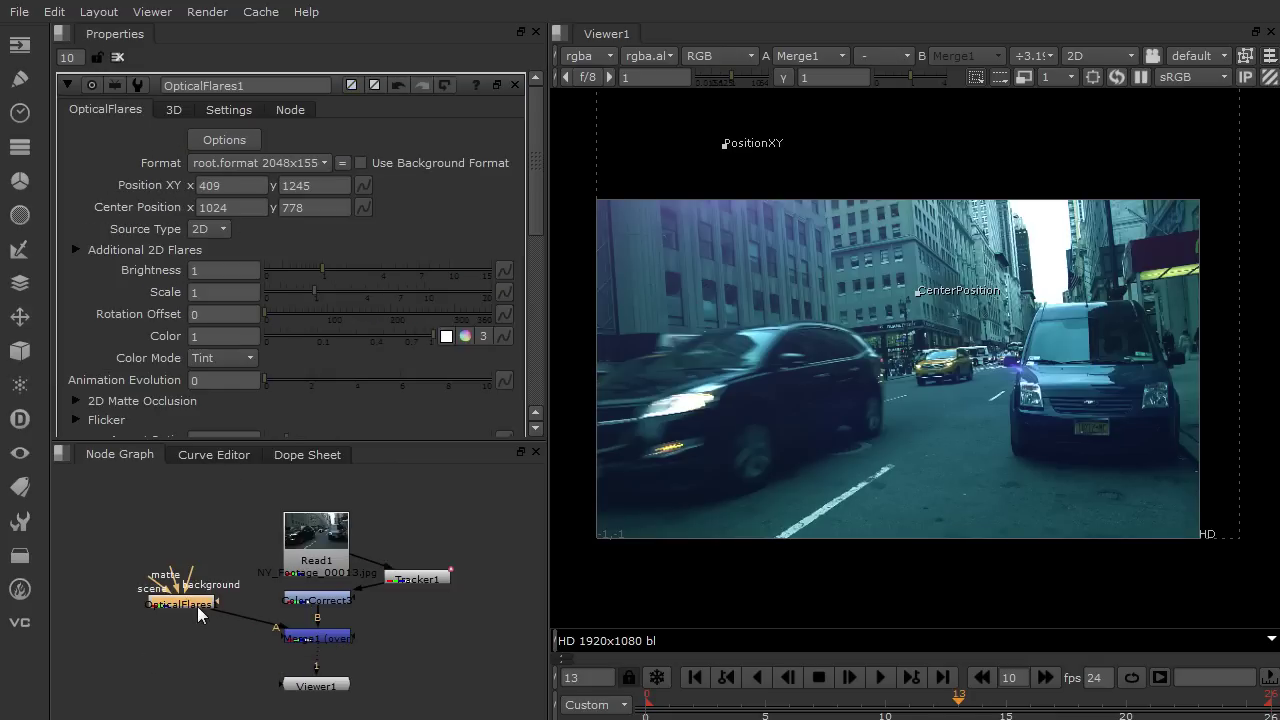
click(325, 162)
click(228, 259)
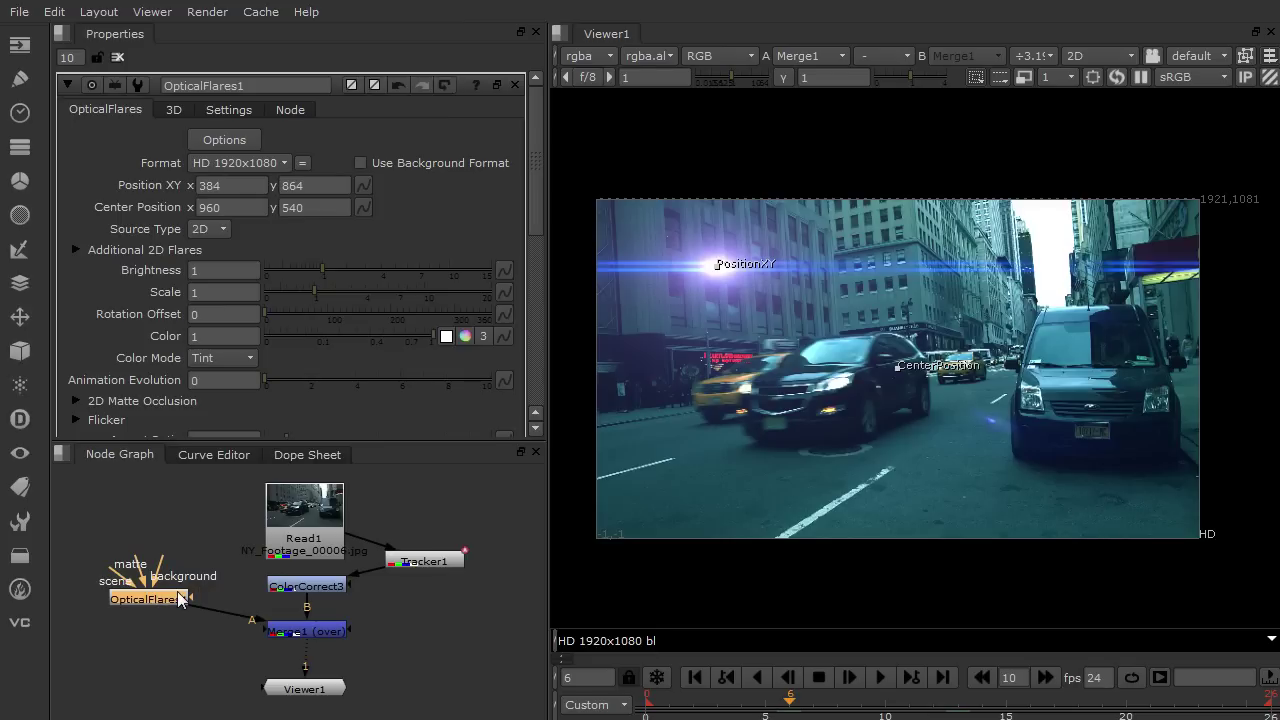
Add a ColorCorrect node after OpticalFlares1 with master saturation 0.88 and gamma 0.65
key(c)
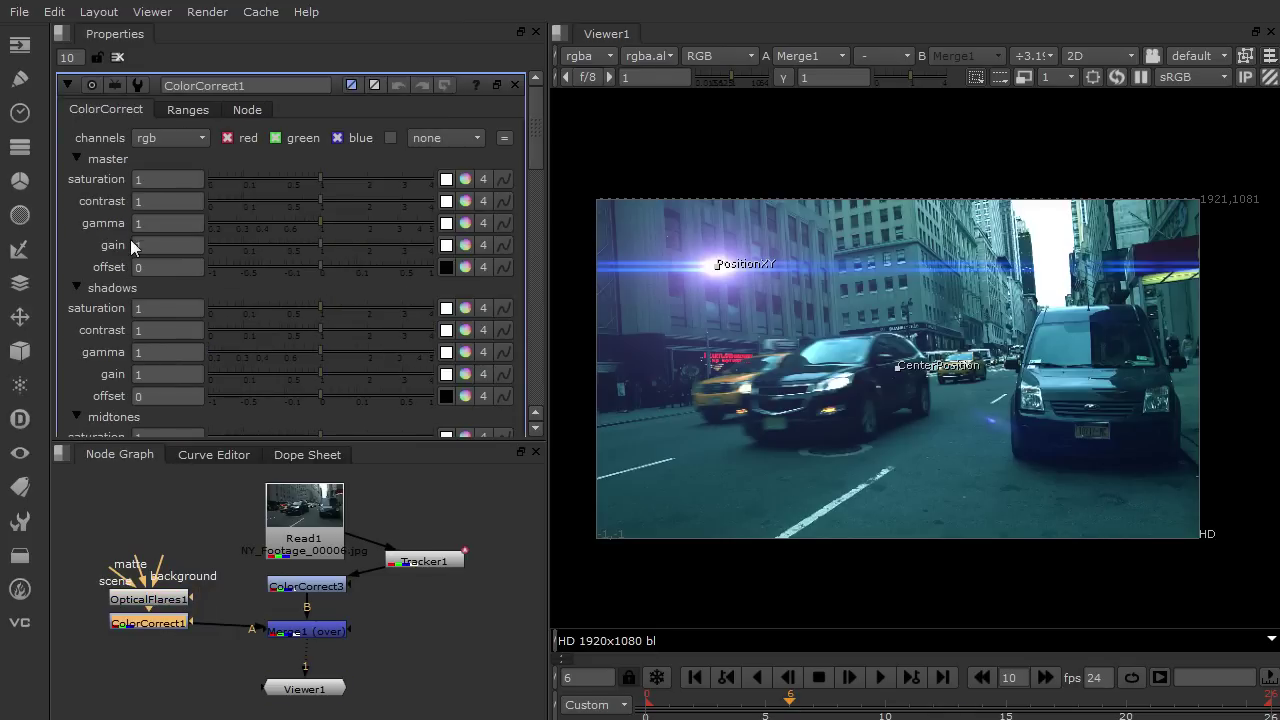
drag(316, 222, 313, 178)
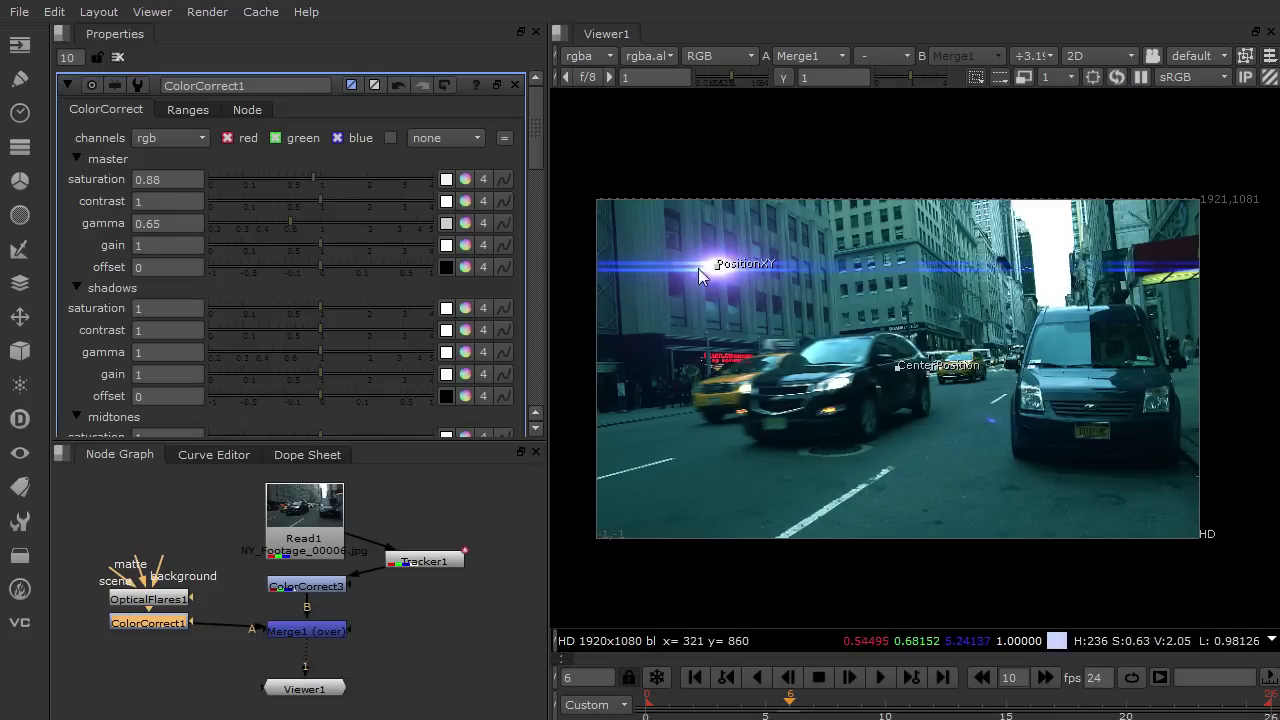
Move the flare down in the image to about x 400, y 724 and clear the node selection
drag(717, 269, 722, 309)
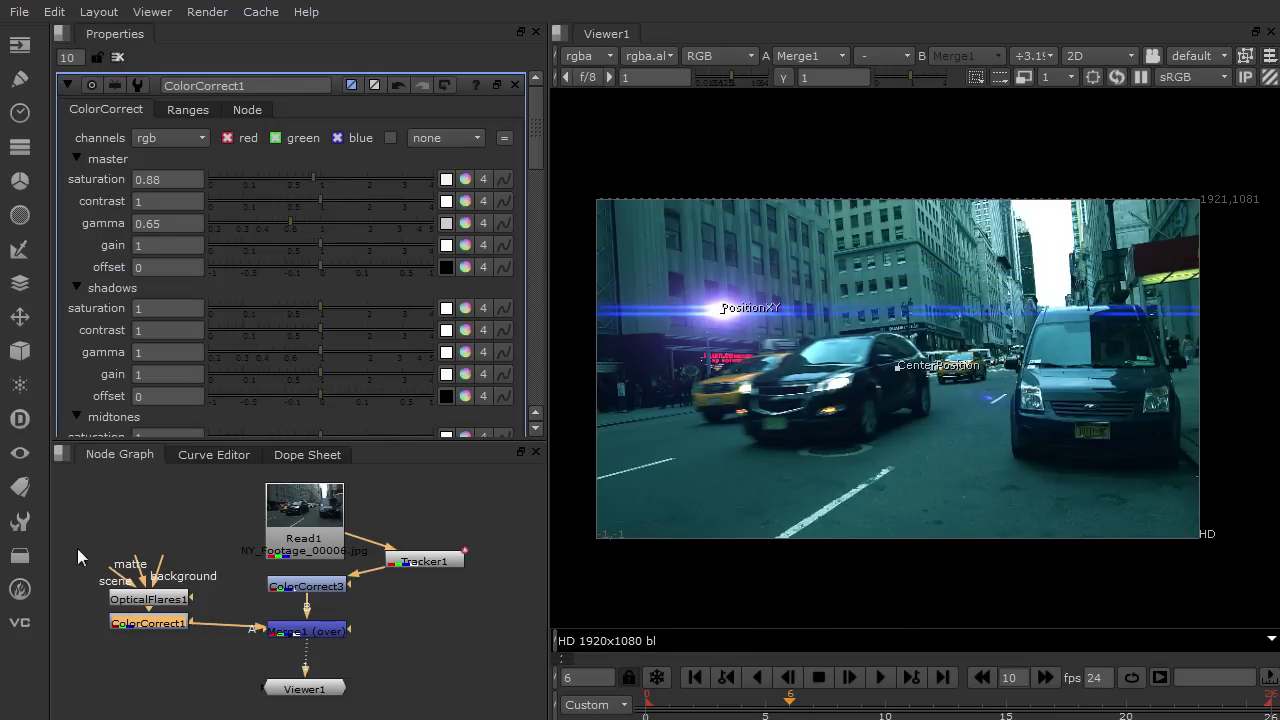
drag(73, 547, 215, 654)
click(215, 654)
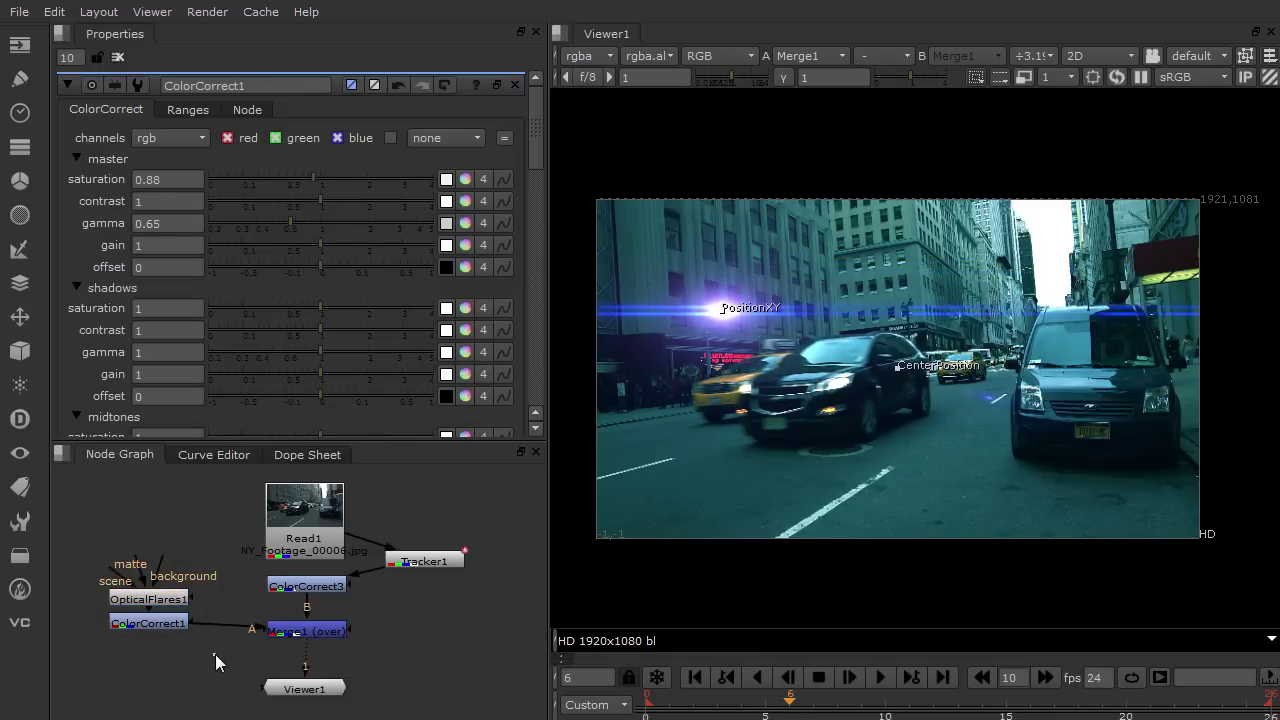
Link the Position XY of OpticalFlares1 to track 1 of Tracker1
click(154, 604)
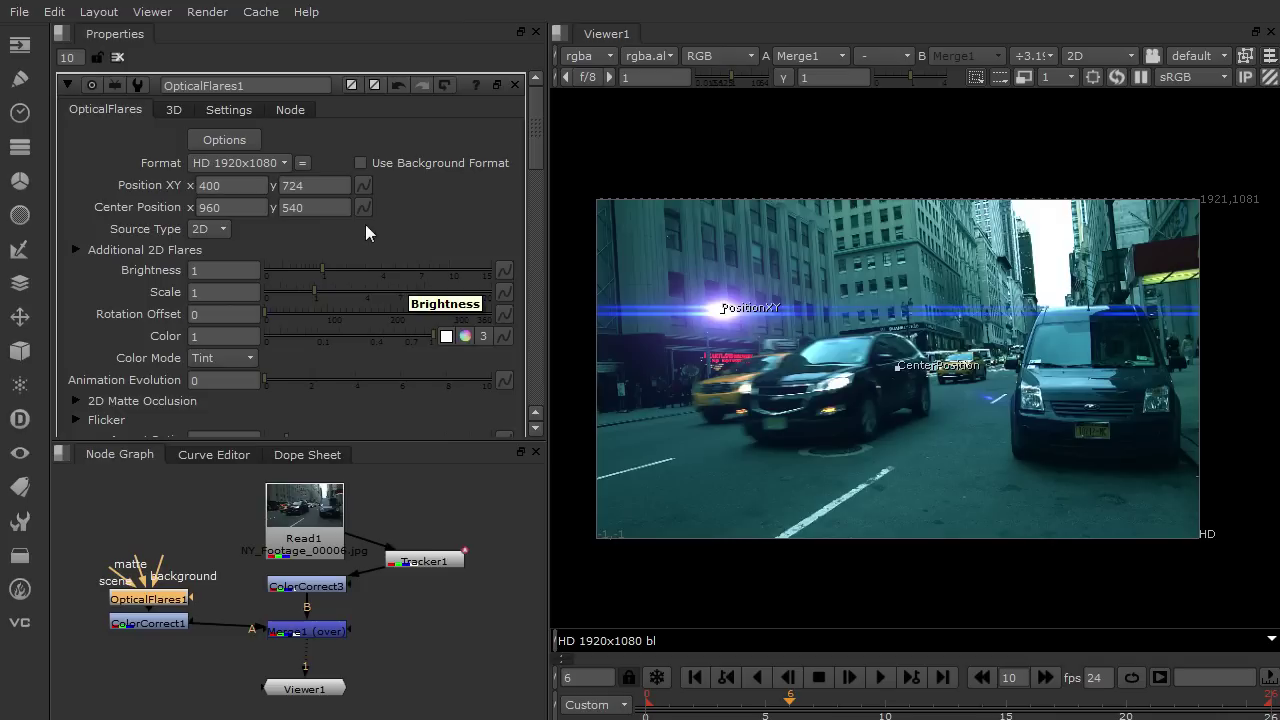
click(363, 185)
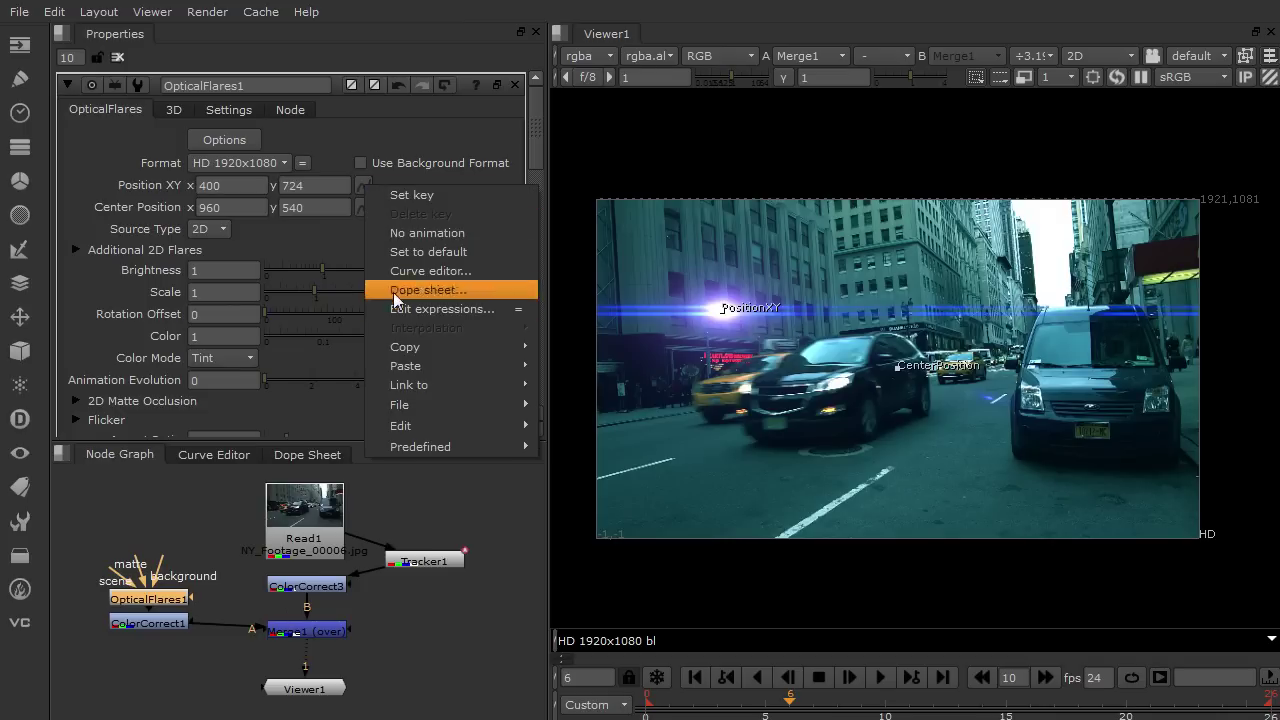
mouse_move(421, 386)
mouse_move(605, 405)
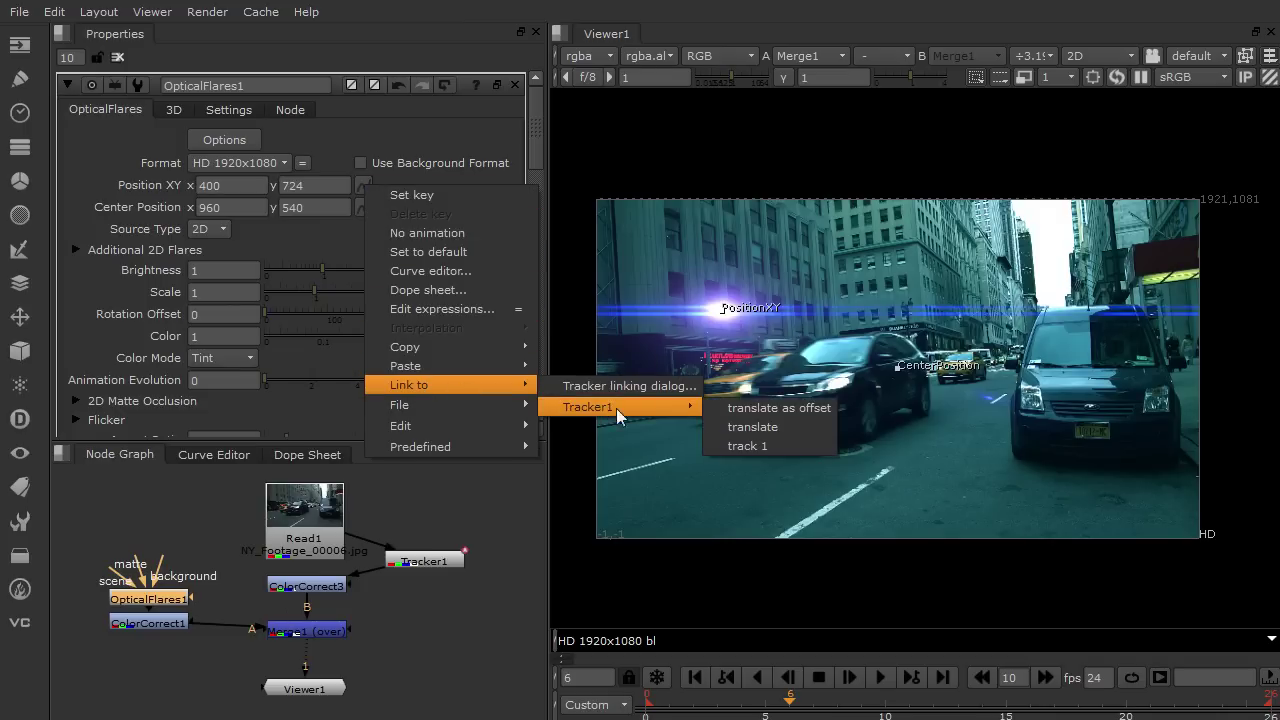
click(747, 447)
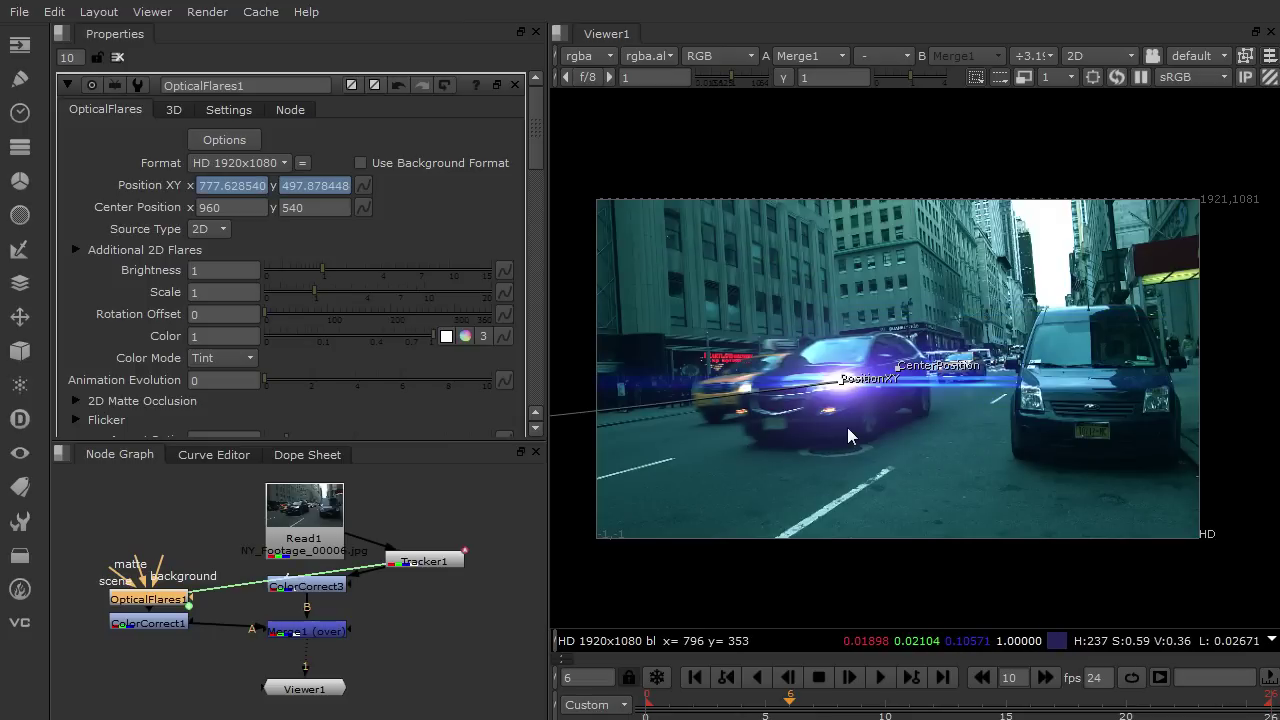
Play the shot from frame 0 to check how the flare follows the black car's headlight, and stop playback
drag(677, 705, 752, 690)
click(880, 678)
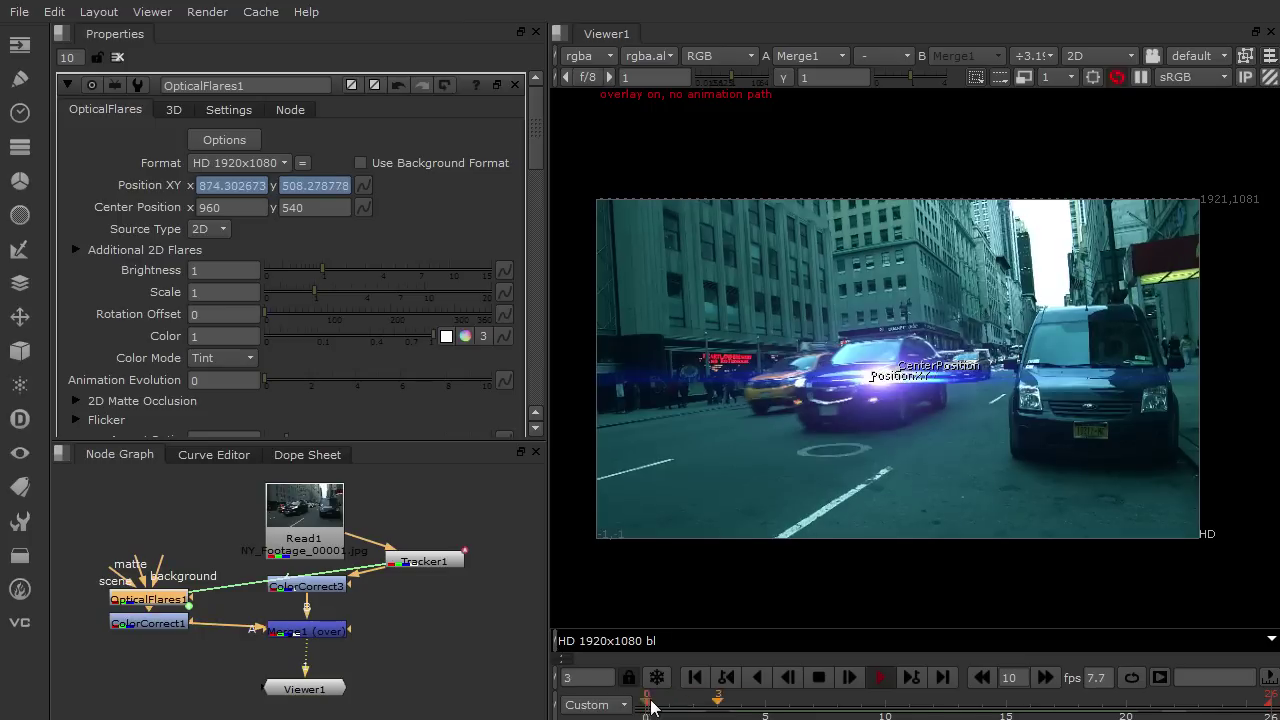
click(816, 678)
click(657, 704)
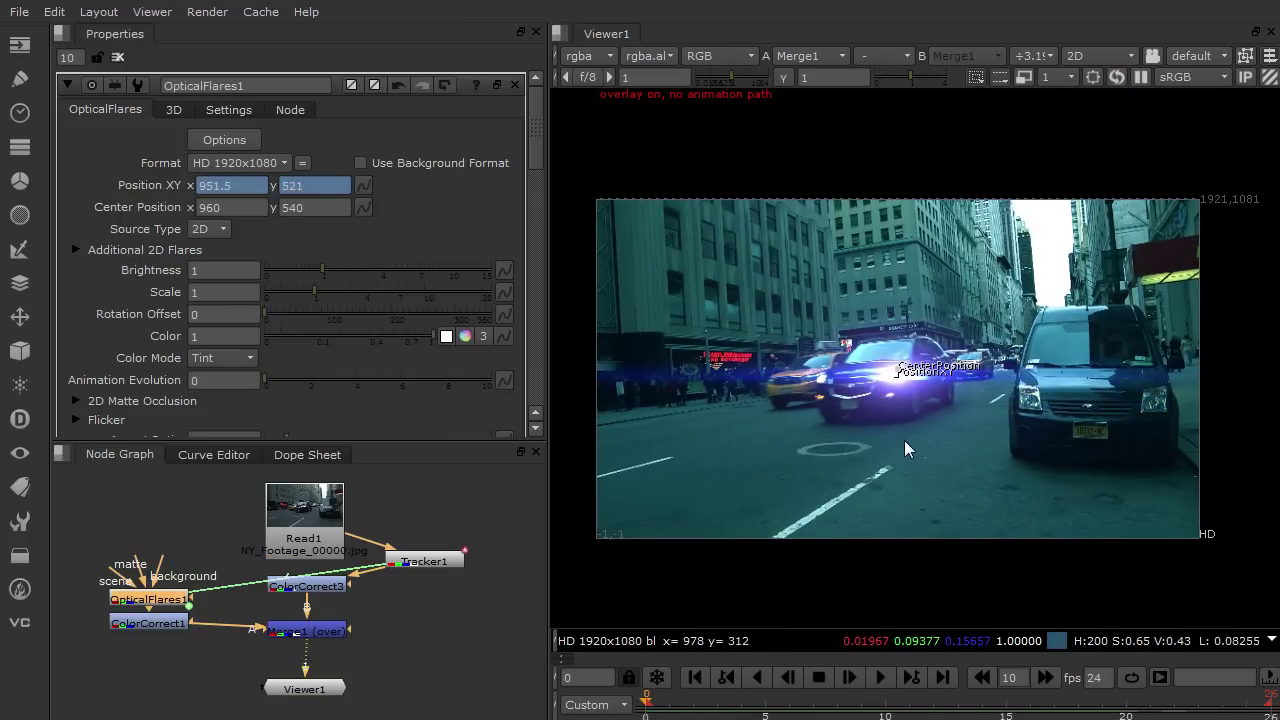
click(880, 678)
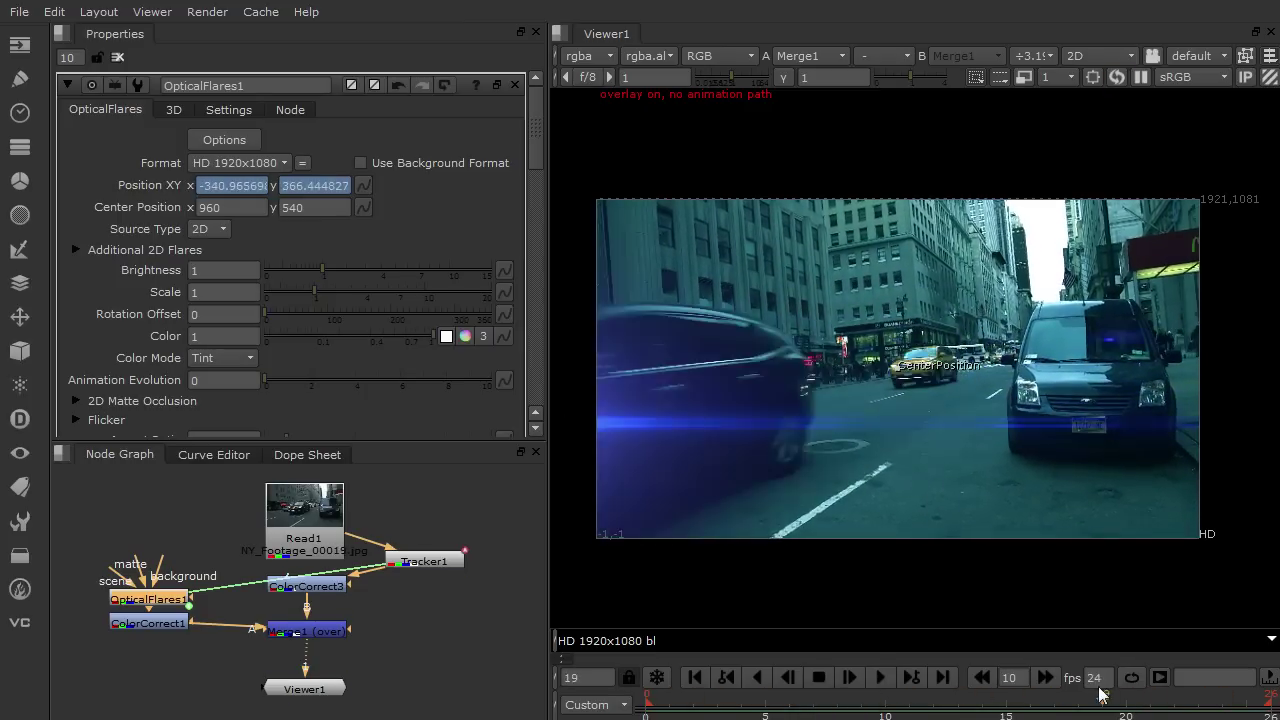
click(812, 678)
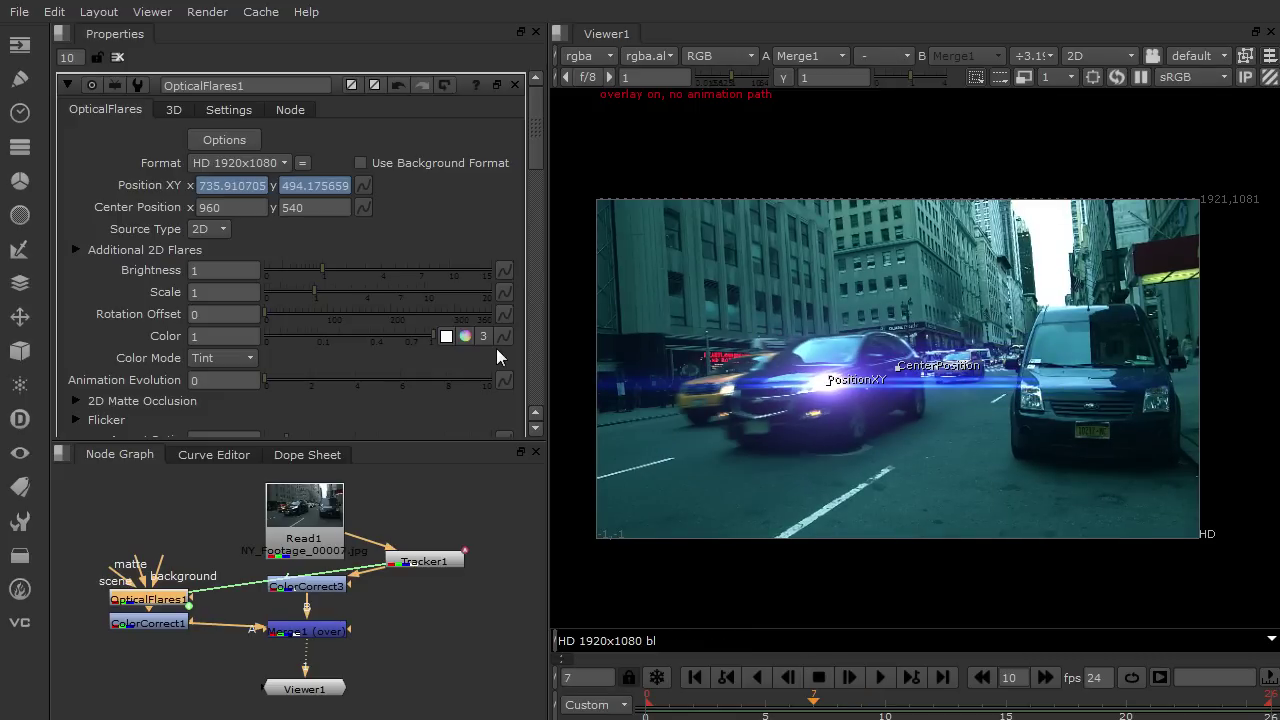
Set the flare's scale to 0.95 and its brightness to 0.75
mouse_move(316, 291)
mouse_down()
mouse_move(327, 290)
mouse_move(304, 267)
mouse_move(326, 293)
mouse_move(333, 269)
mouse_move(322, 272)
mouse_up()
click(326, 270)
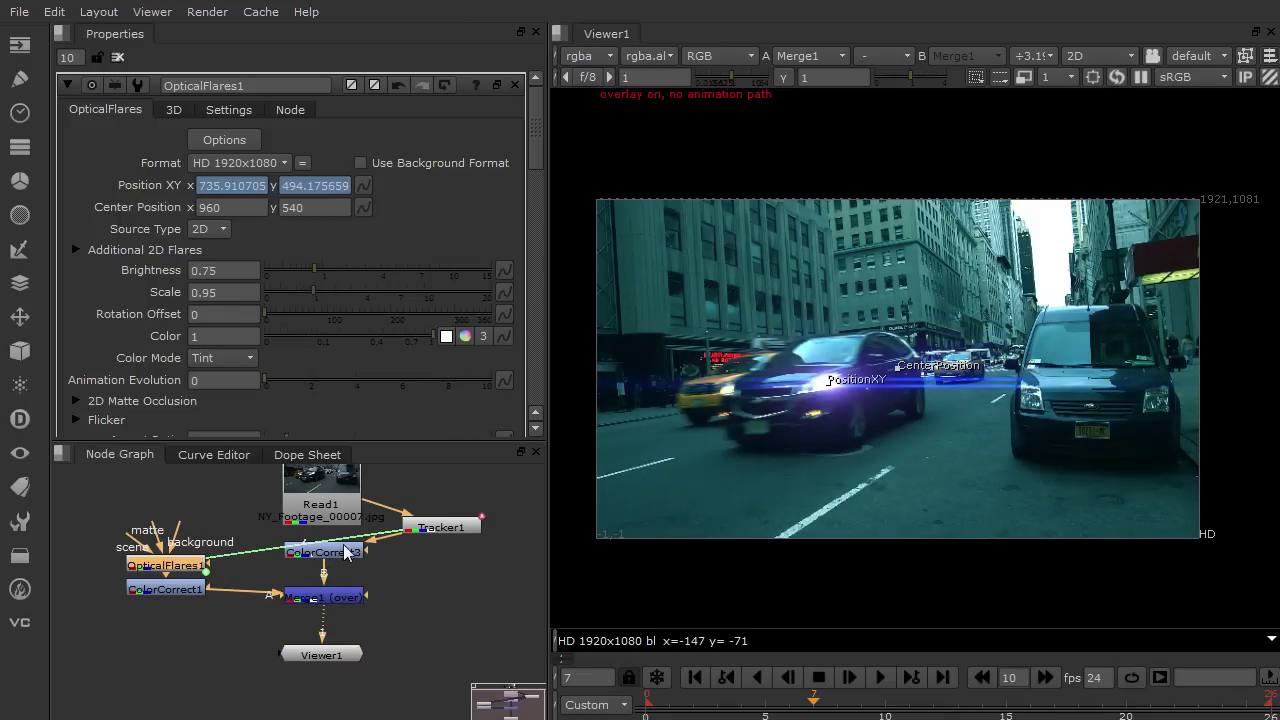
Align Tracker1 in the main column between Read1 and ColorCorrect3, shifting ColorCorrect3 down to make room
drag(340, 548, 340, 565)
drag(424, 529, 313, 548)
drag(92, 516, 221, 628)
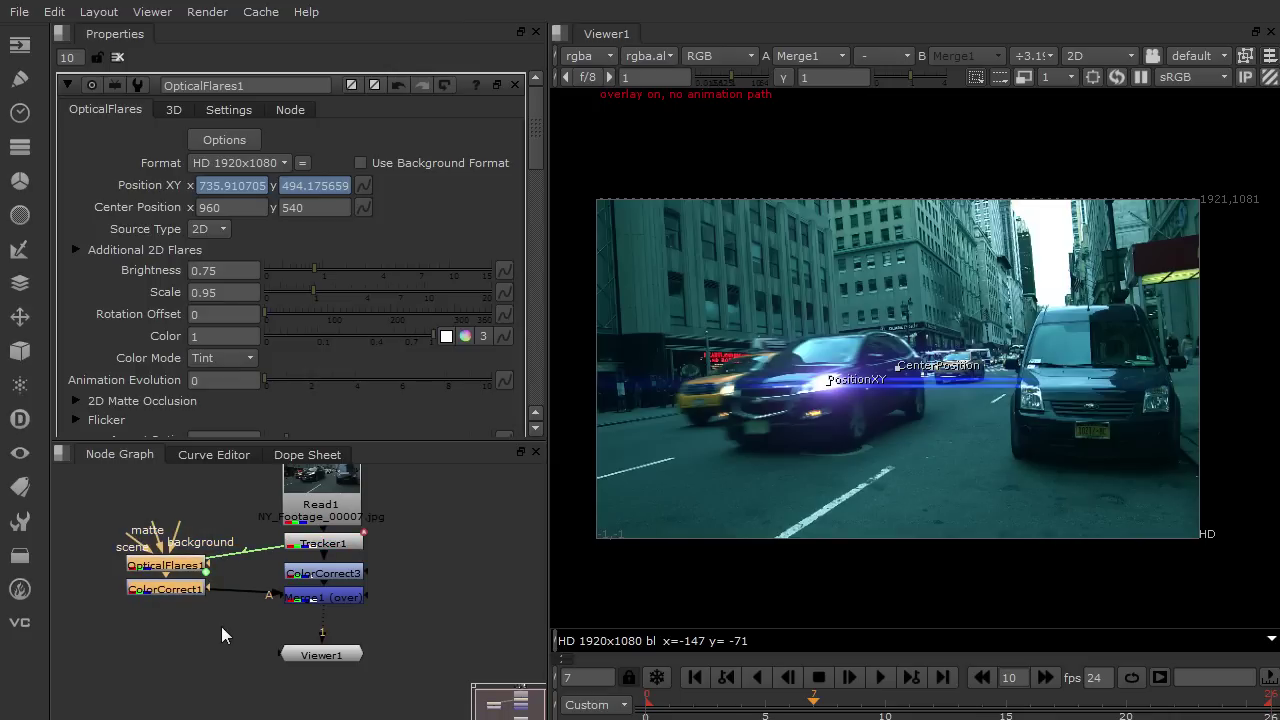
click(221, 626)
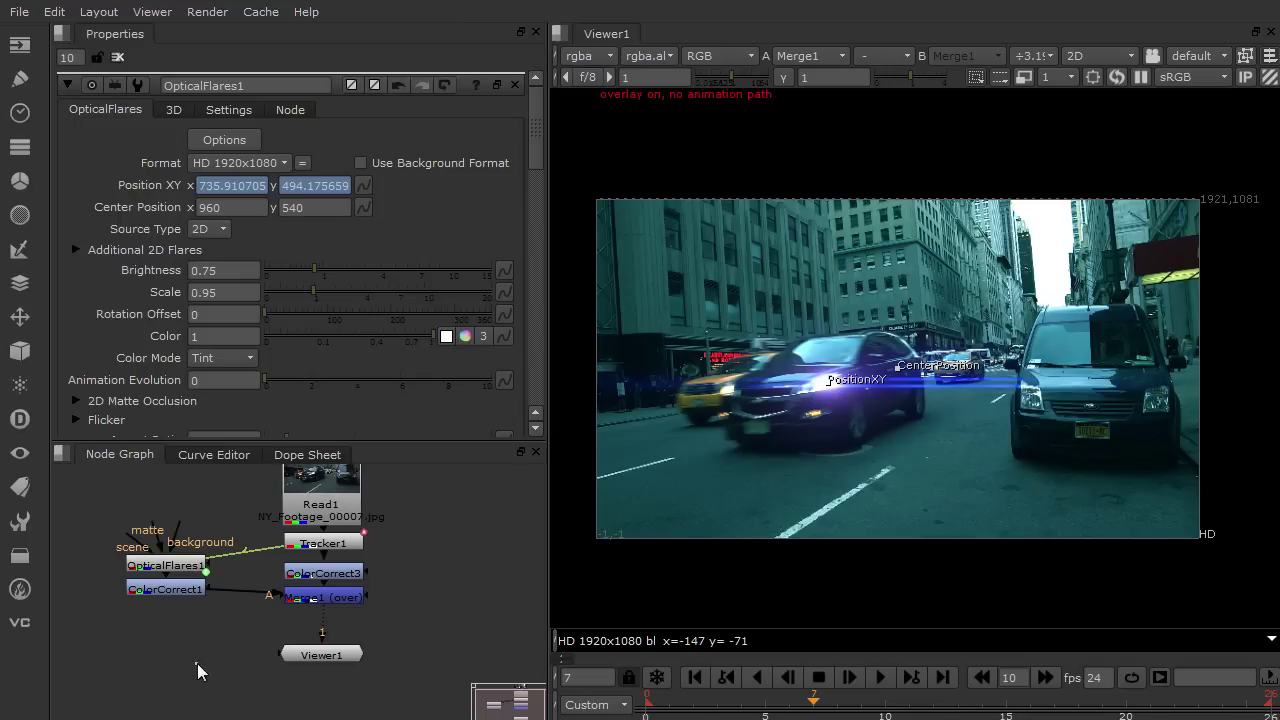
Show Tracker1 in Viewer1, add a second track and place it on the yellow taxi's headlight at frame 7, about x 422, y 466
double_click(335, 542)
key(1)
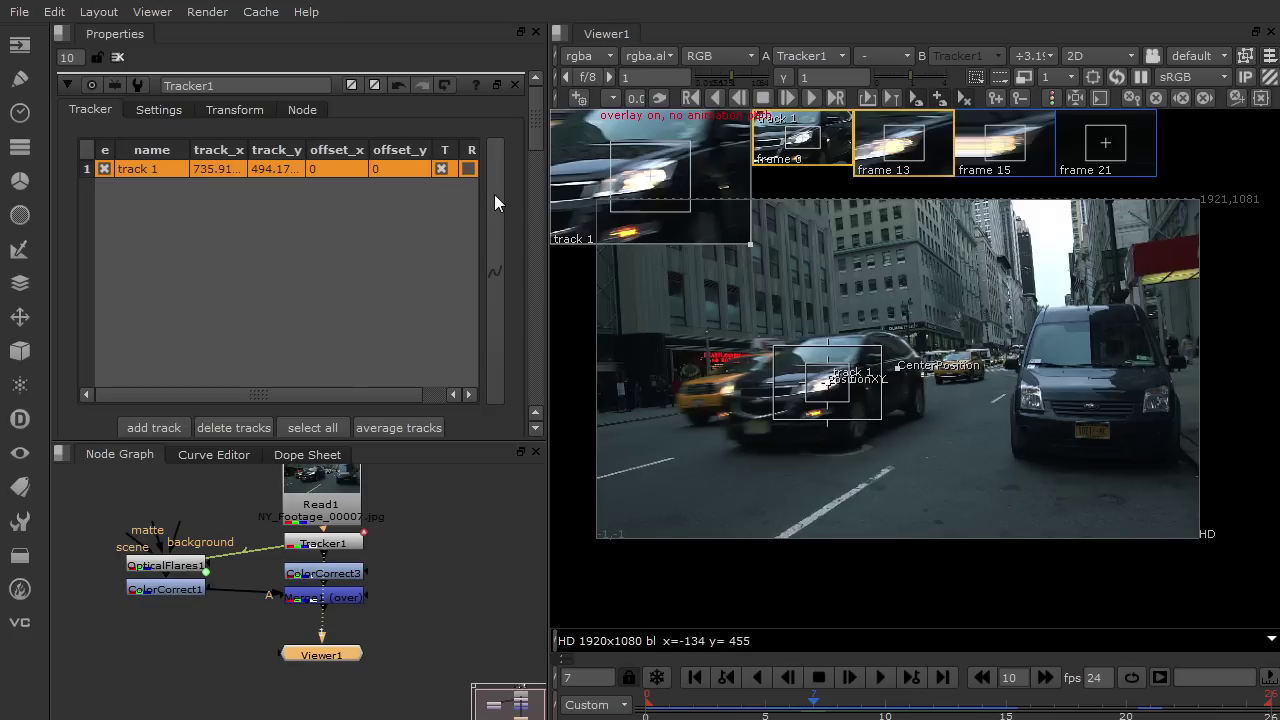
click(164, 428)
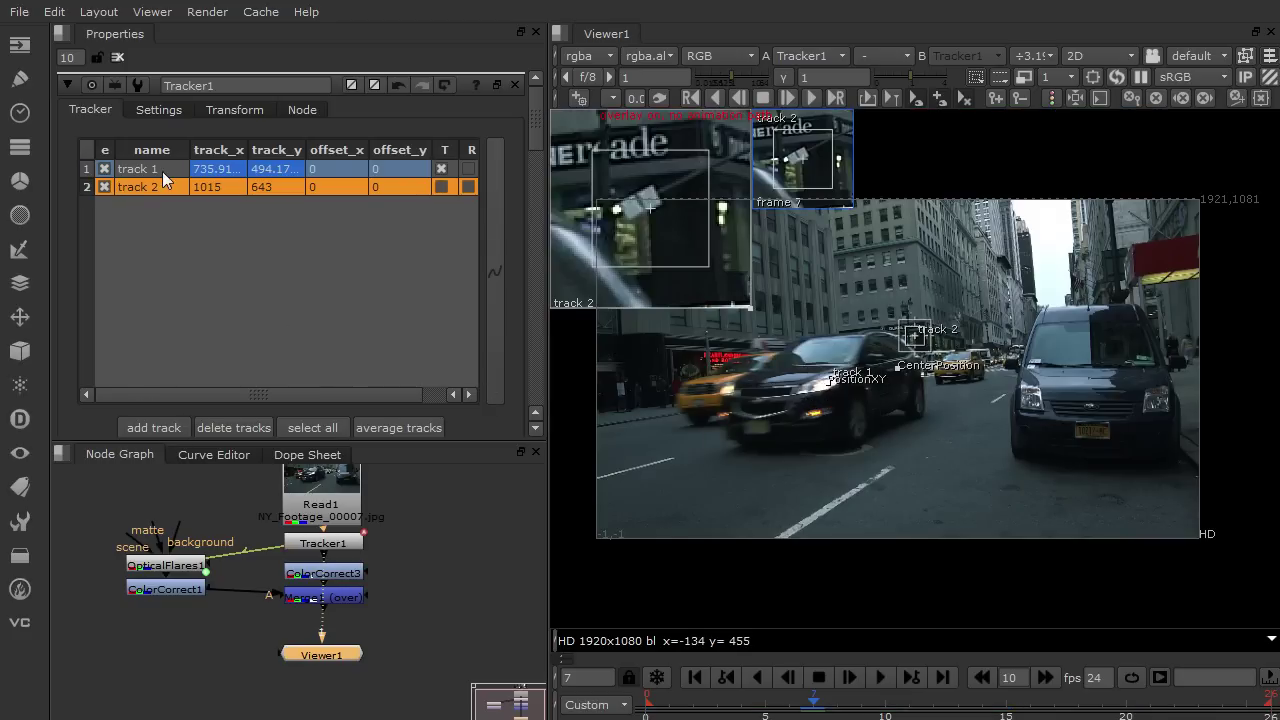
scroll(976, 347, up, 2)
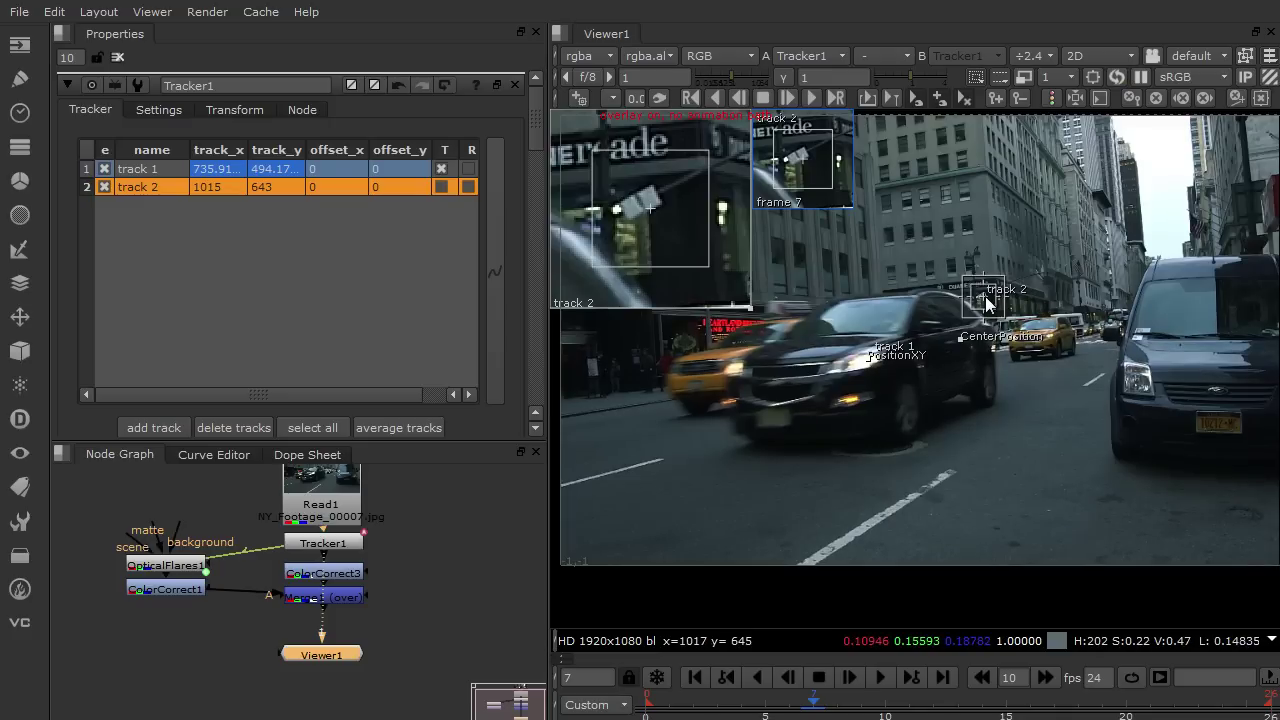
drag(985, 300, 735, 370)
At frame 0, move track 2 onto the yellow taxi's headlight and track it forward
click(646, 700)
scroll(863, 367, up, 1)
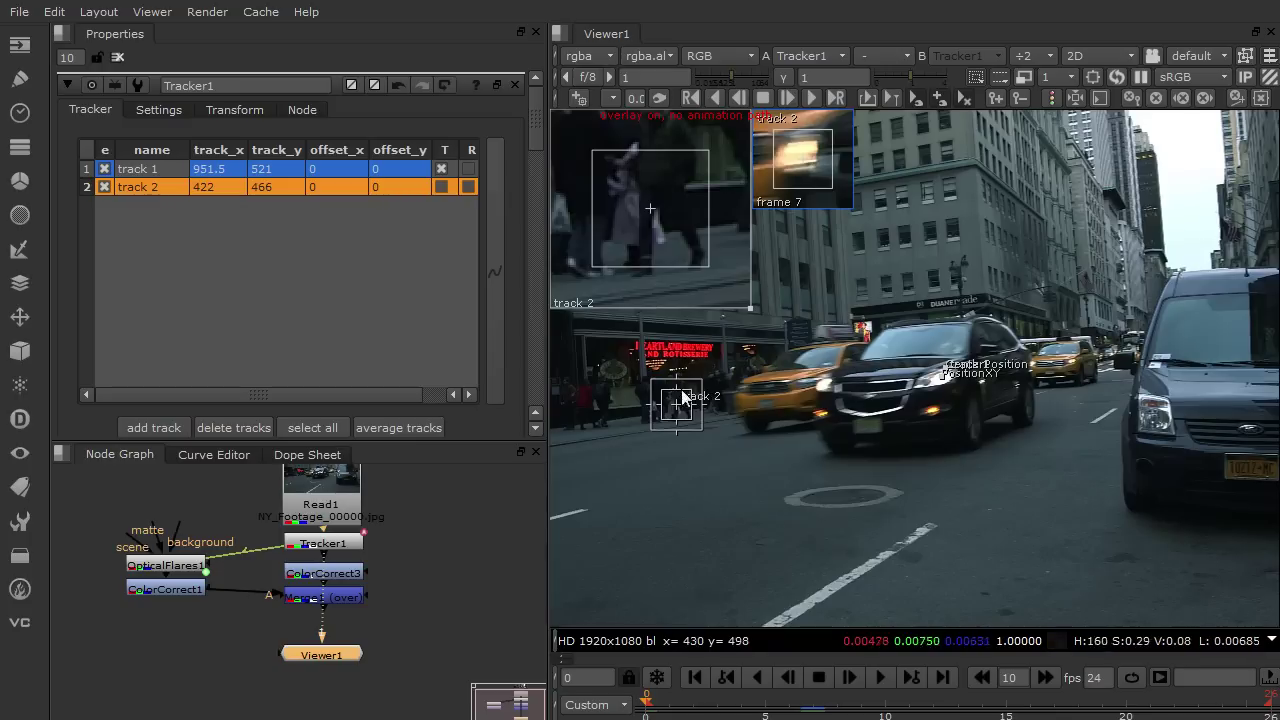
drag(683, 405, 890, 438)
scroll(838, 403, up, 2)
click(810, 97)
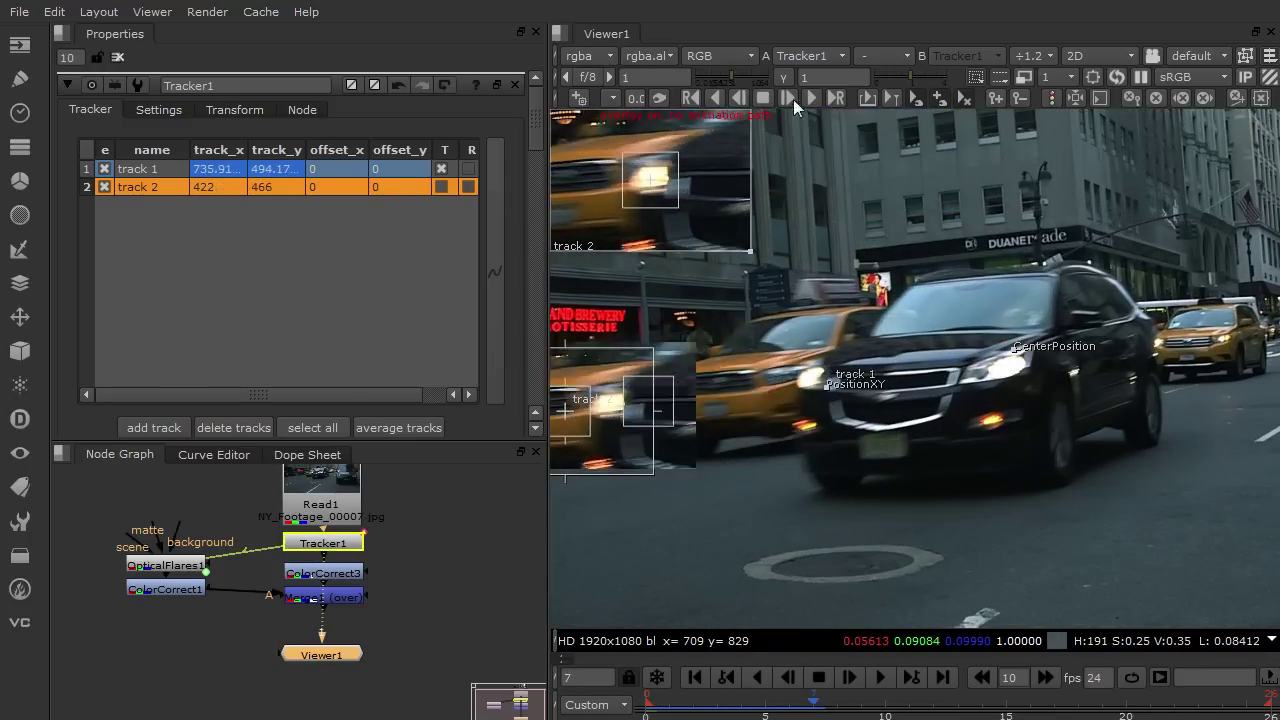
Go back to frame 10, enlarge track 2's pattern and search areas around the taxi's headlight, and resume tracking forward
middle_drag(735, 394, 954, 364)
scroll(952, 366, down, 2)
middle_drag(709, 428, 955, 374)
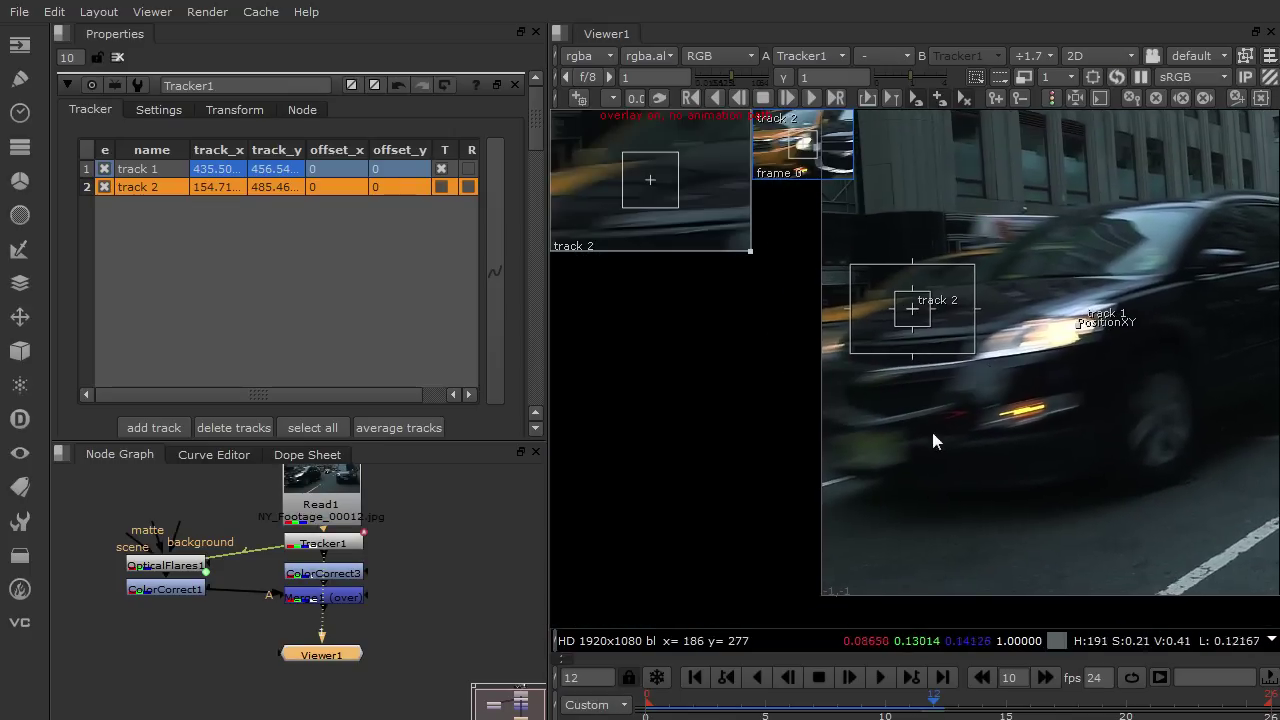
click(885, 701)
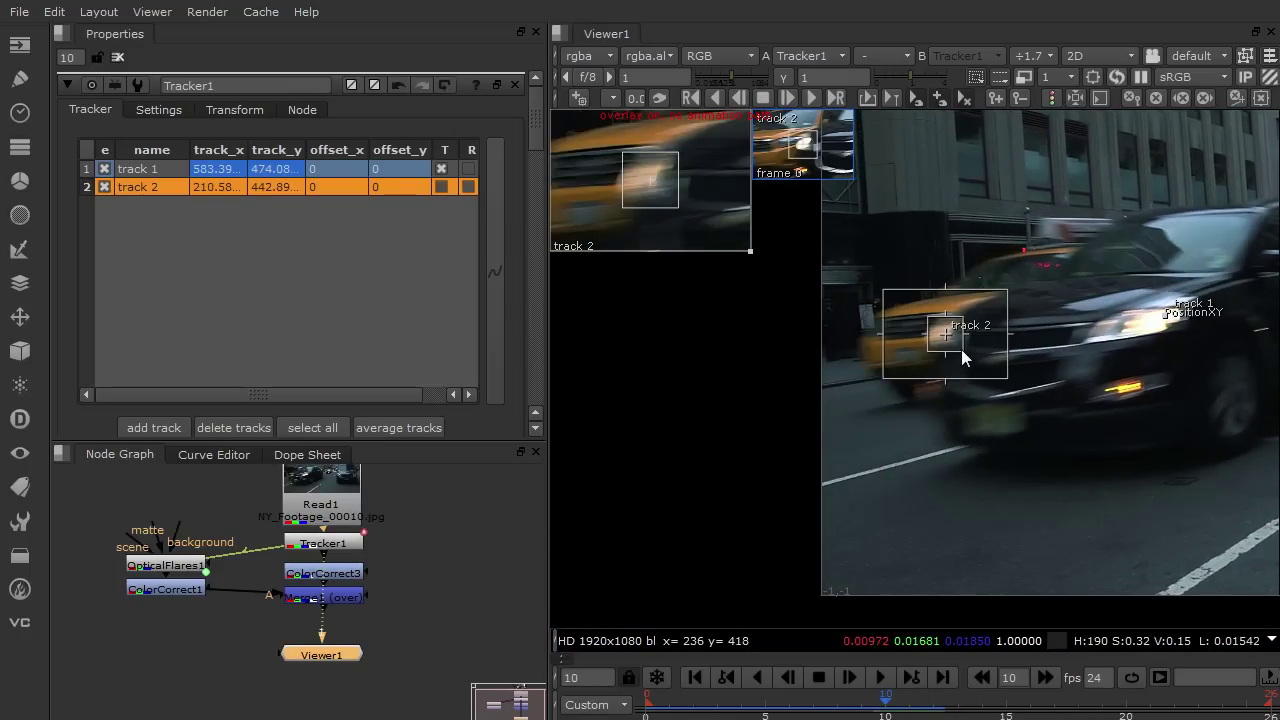
drag(962, 350, 1035, 398)
click(806, 97)
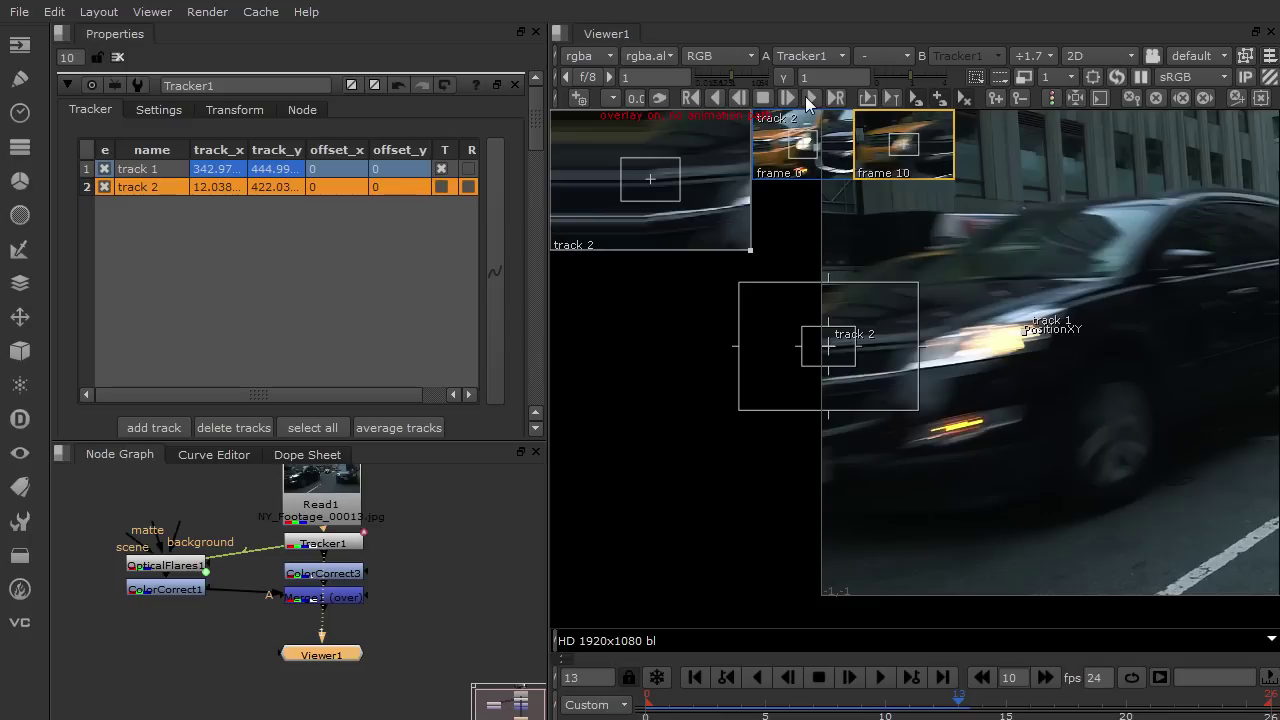
At frame 13, move track 2 beyond the image's left edge along the taxi headlight's path, and check the track on earlier frames
click(940, 703)
drag(928, 697, 958, 703)
drag(831, 344, 571, 352)
click(1045, 705)
drag(1030, 697, 861, 681)
key(o)
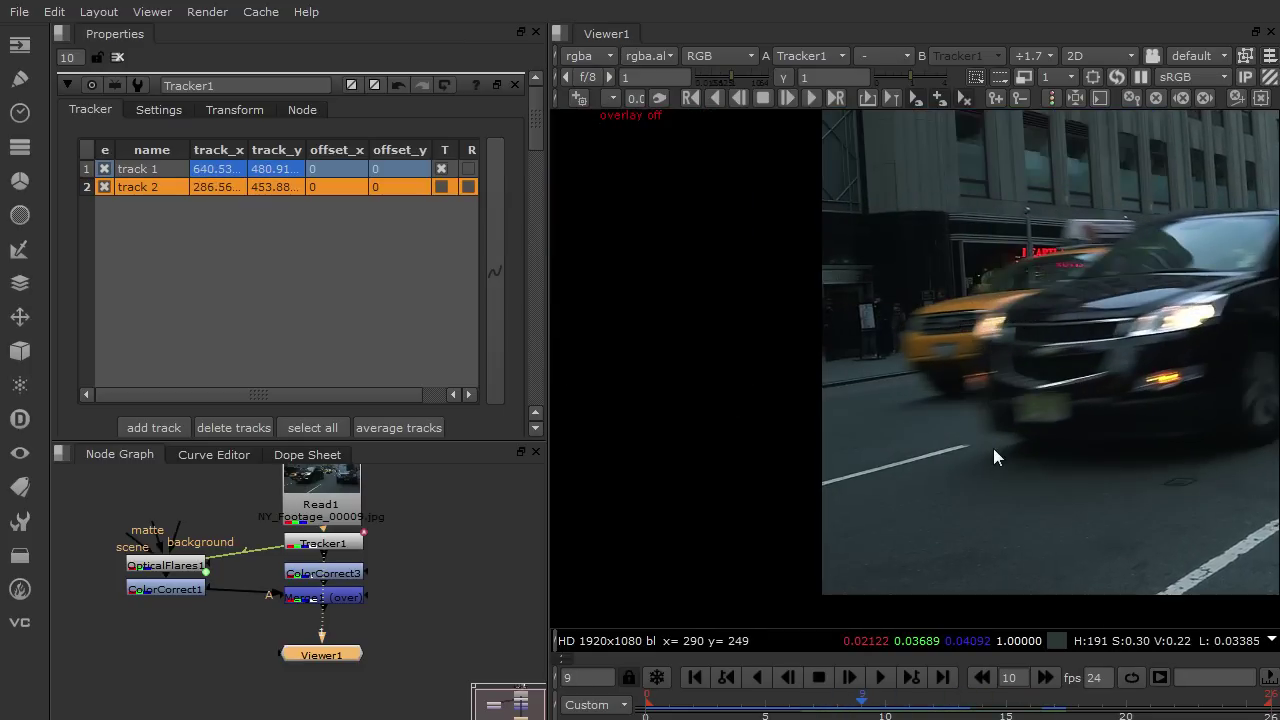
key(o)
middle_drag(1156, 425, 972, 436)
scroll(972, 436, down, 1)
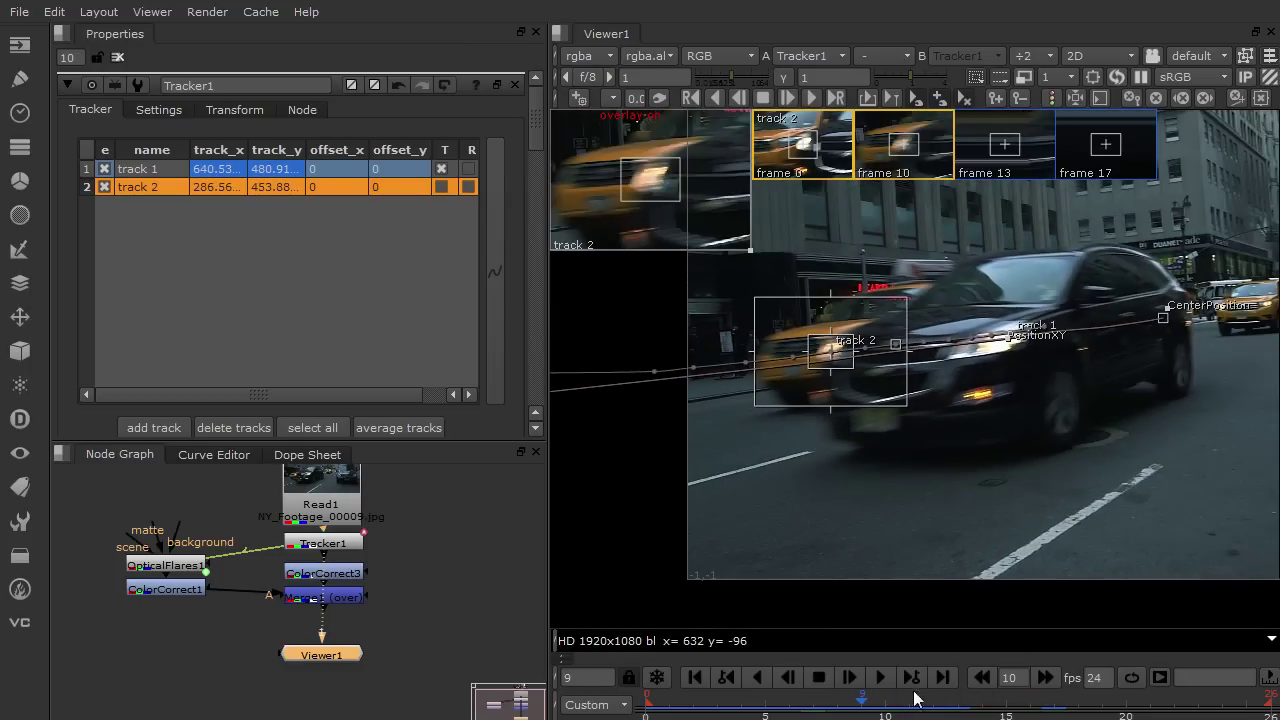
drag(861, 697, 782, 698)
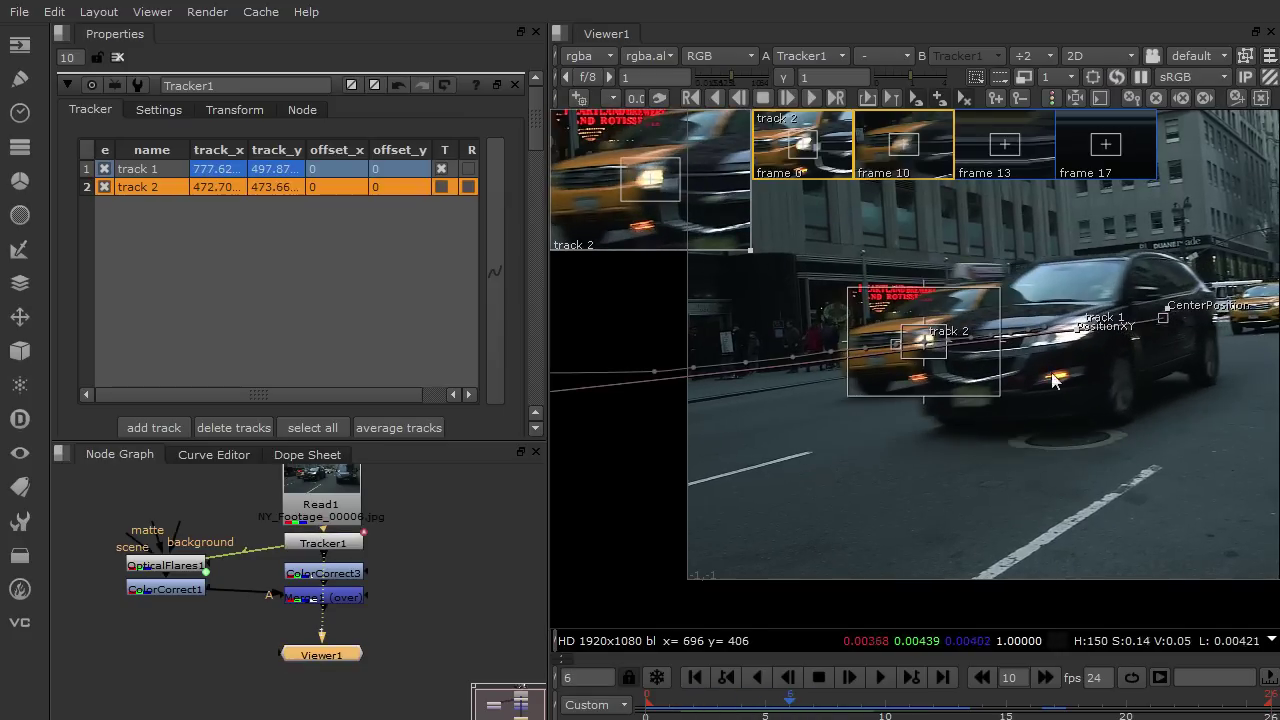
middle_drag(1135, 346, 962, 403)
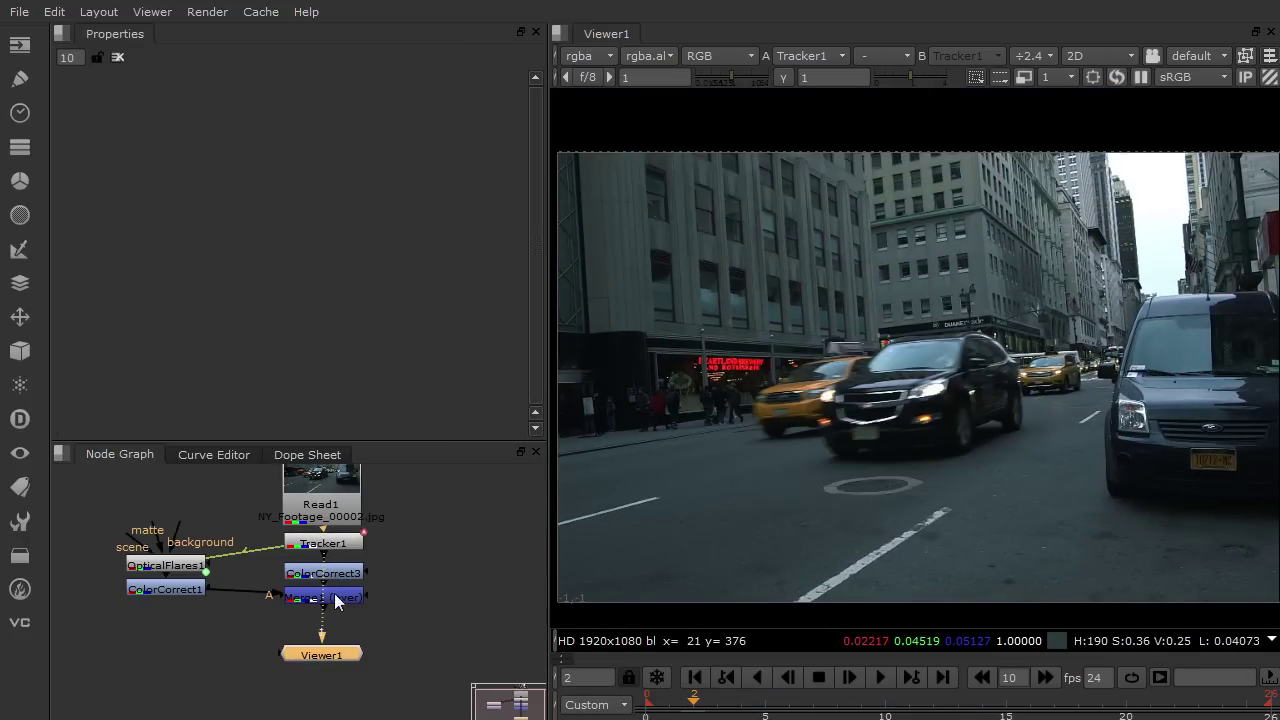
Show Merge1 in the viewer and set the Additional 2D Flares count of OpticalFlares1 to 1
click(334, 594)
key(1)
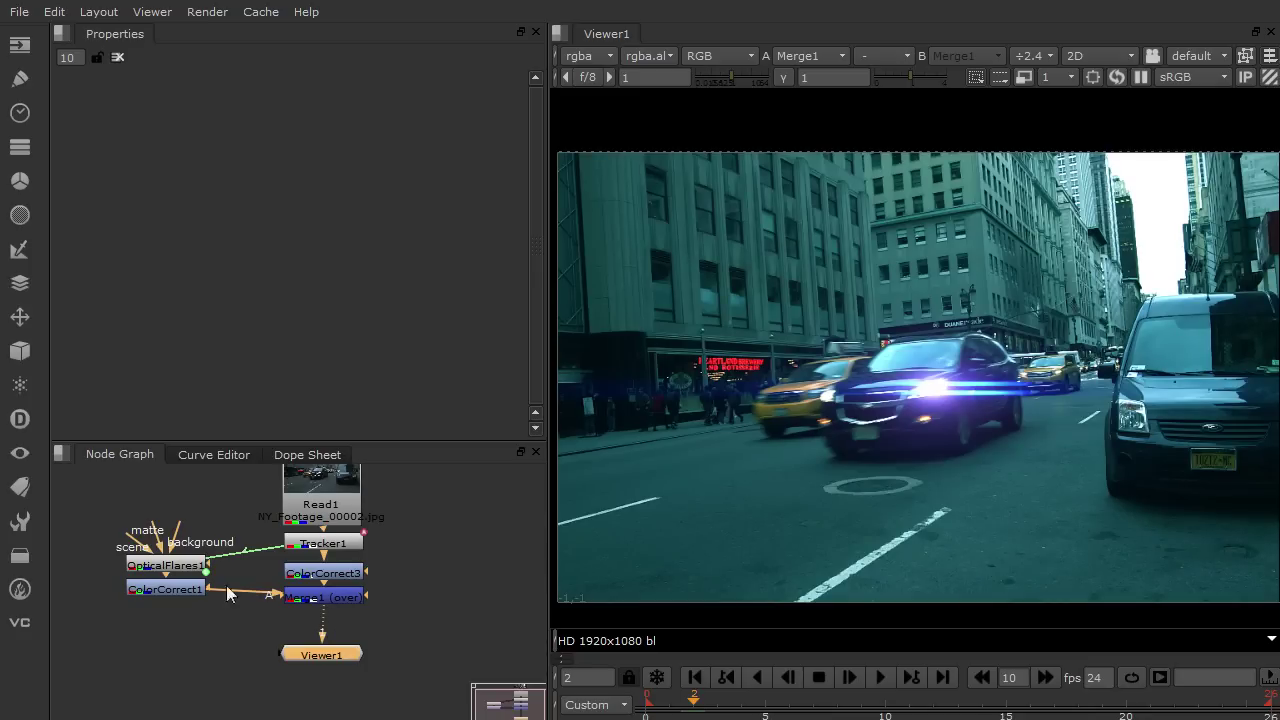
double_click(166, 566)
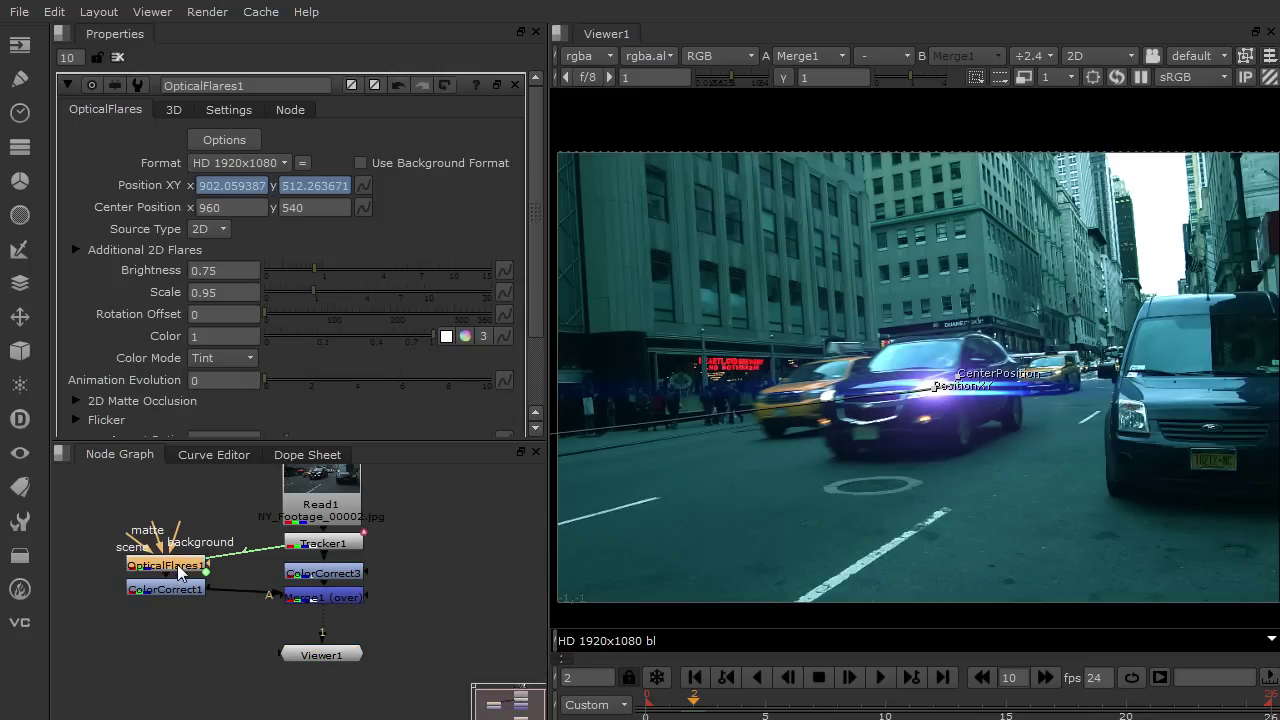
click(75, 250)
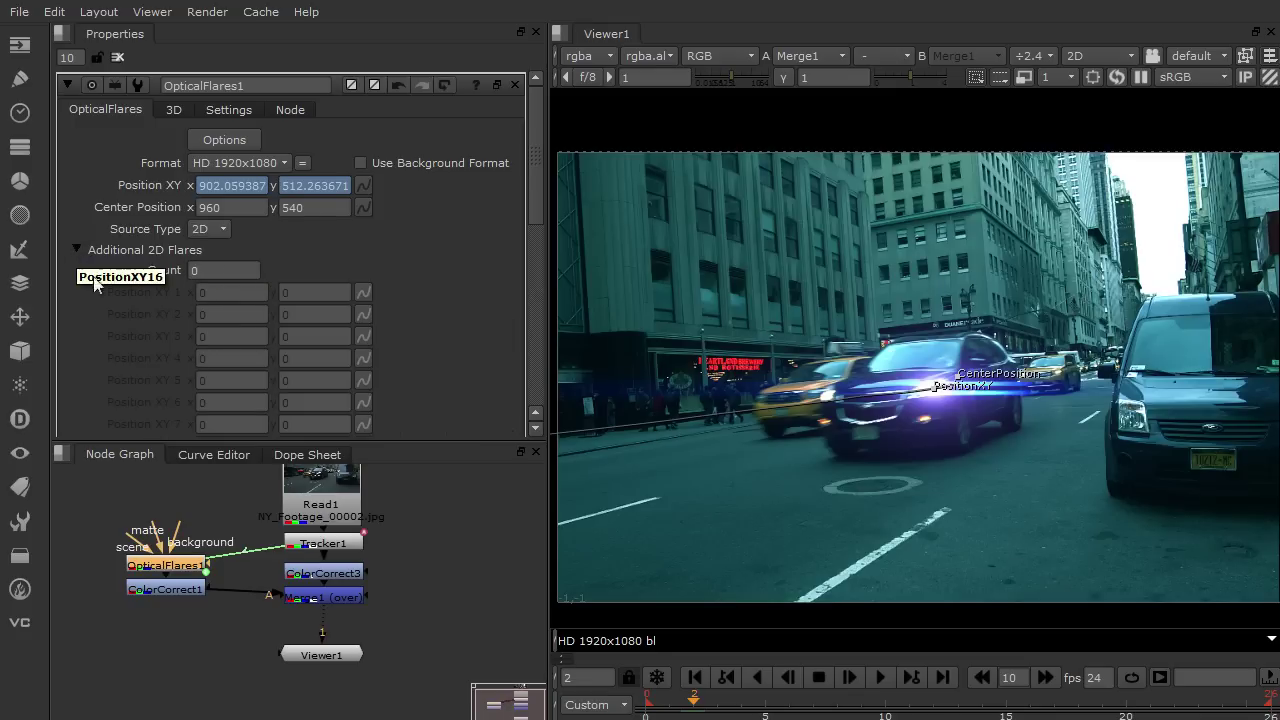
click(205, 271)
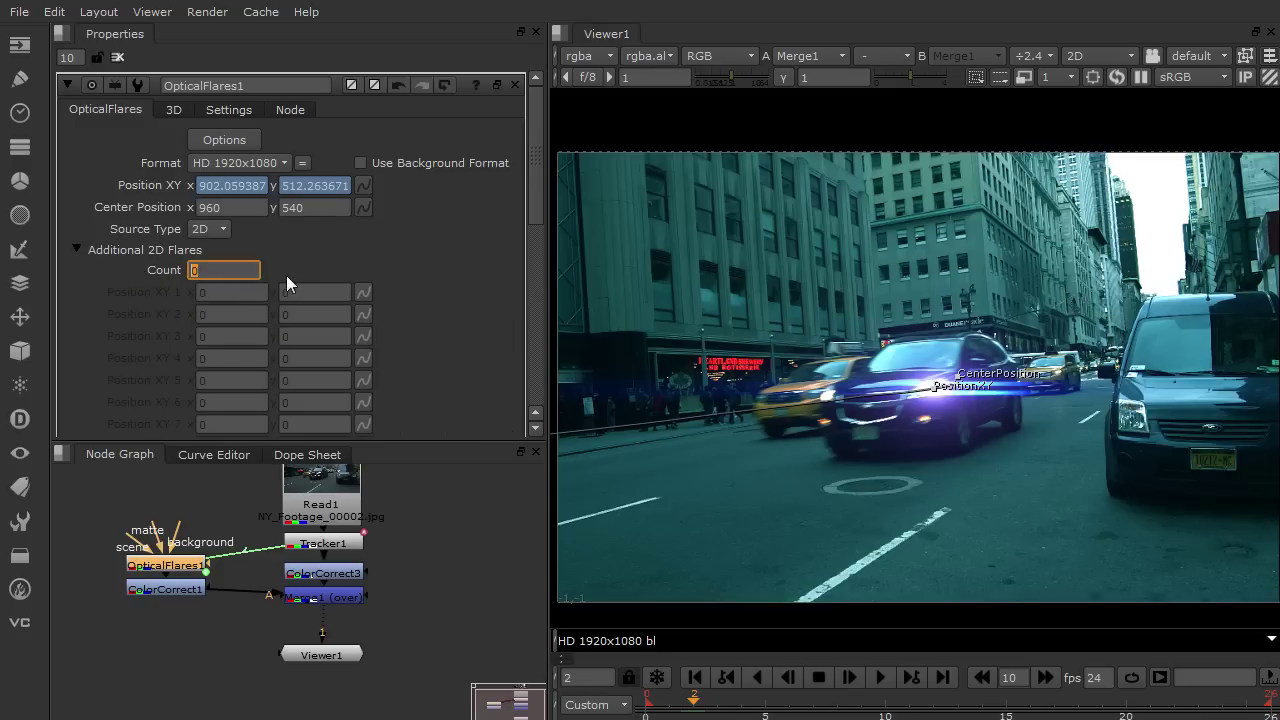
text(1)
key(Return)
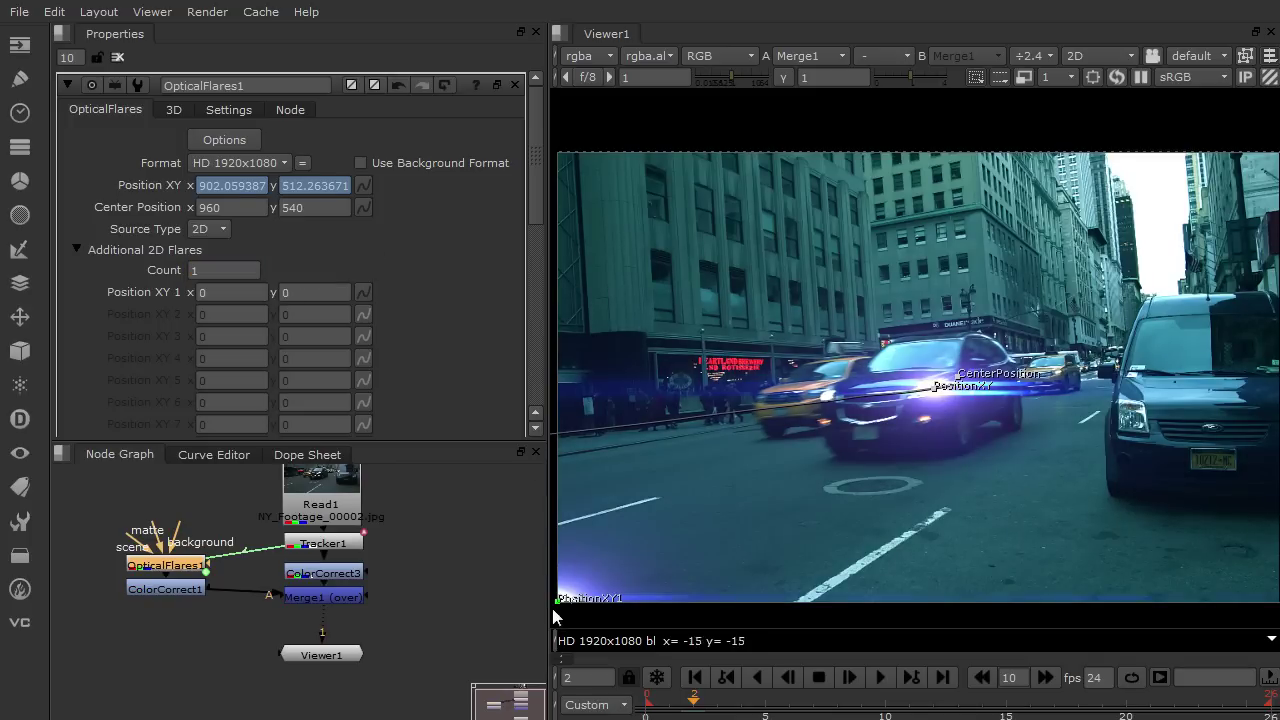
Move the additional flare to about x 434, y 356, and link its Position XY 1 to track 2 of Tracker1
drag(559, 600, 739, 454)
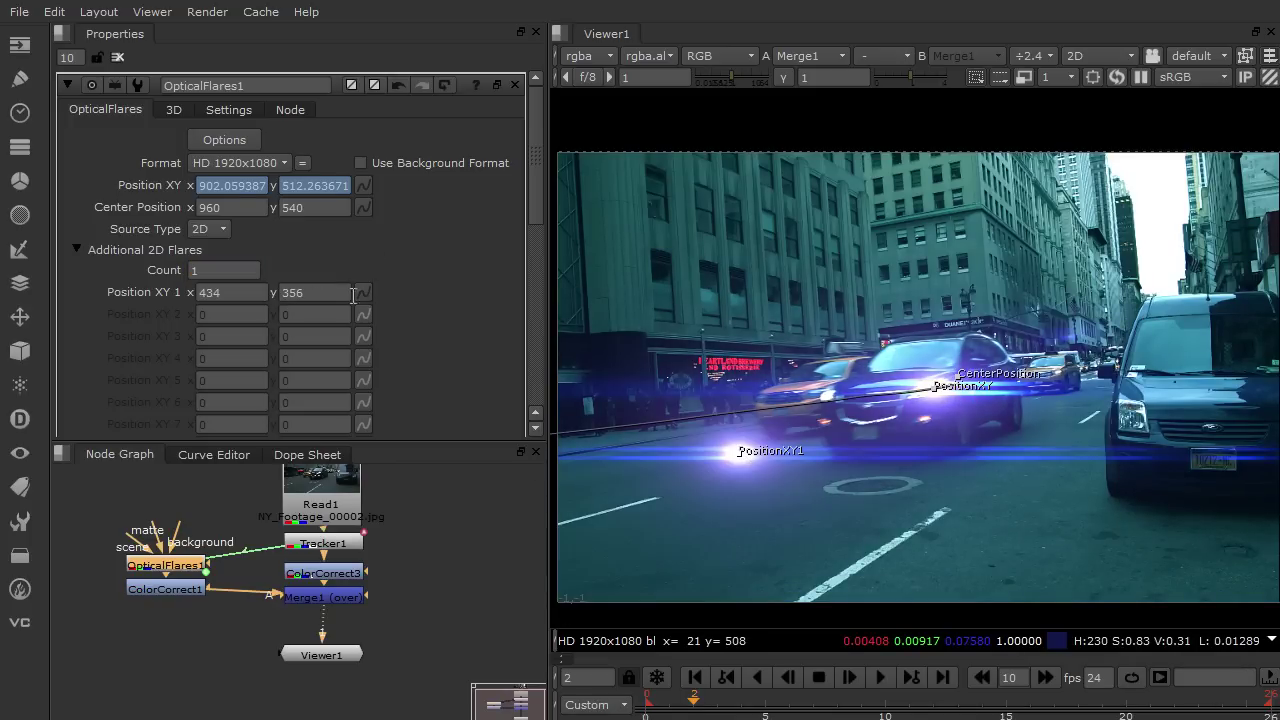
right_click(363, 292)
mouse_move(423, 491)
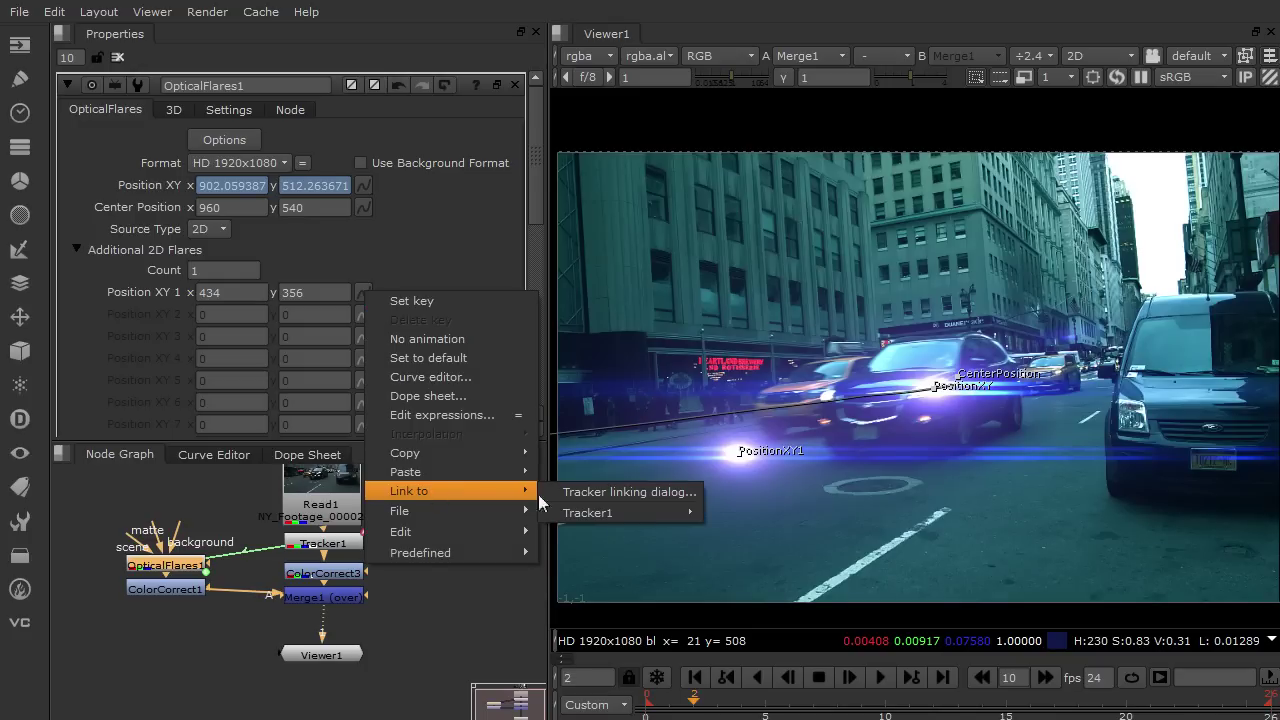
mouse_move(616, 516)
click(749, 570)
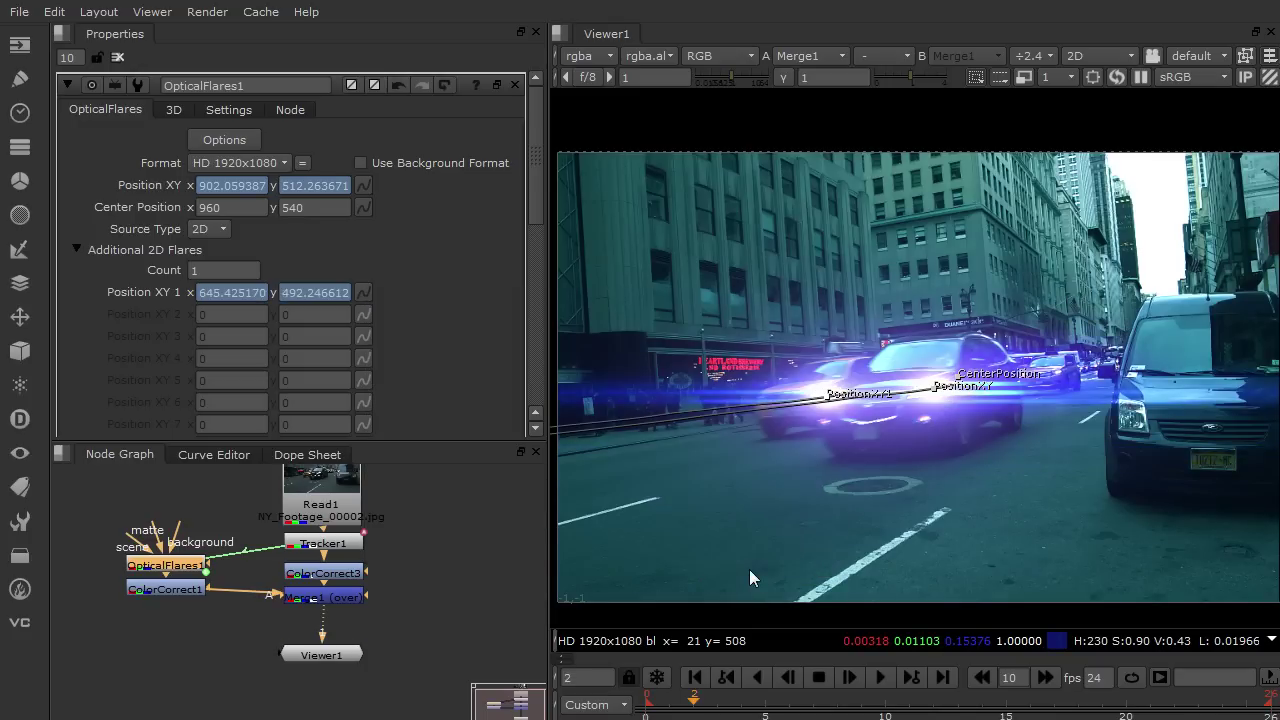
Set the brightness of OpticalFlares1 to 0.45 and check both headlight flares with the viewer overlay hidden
click(77, 248)
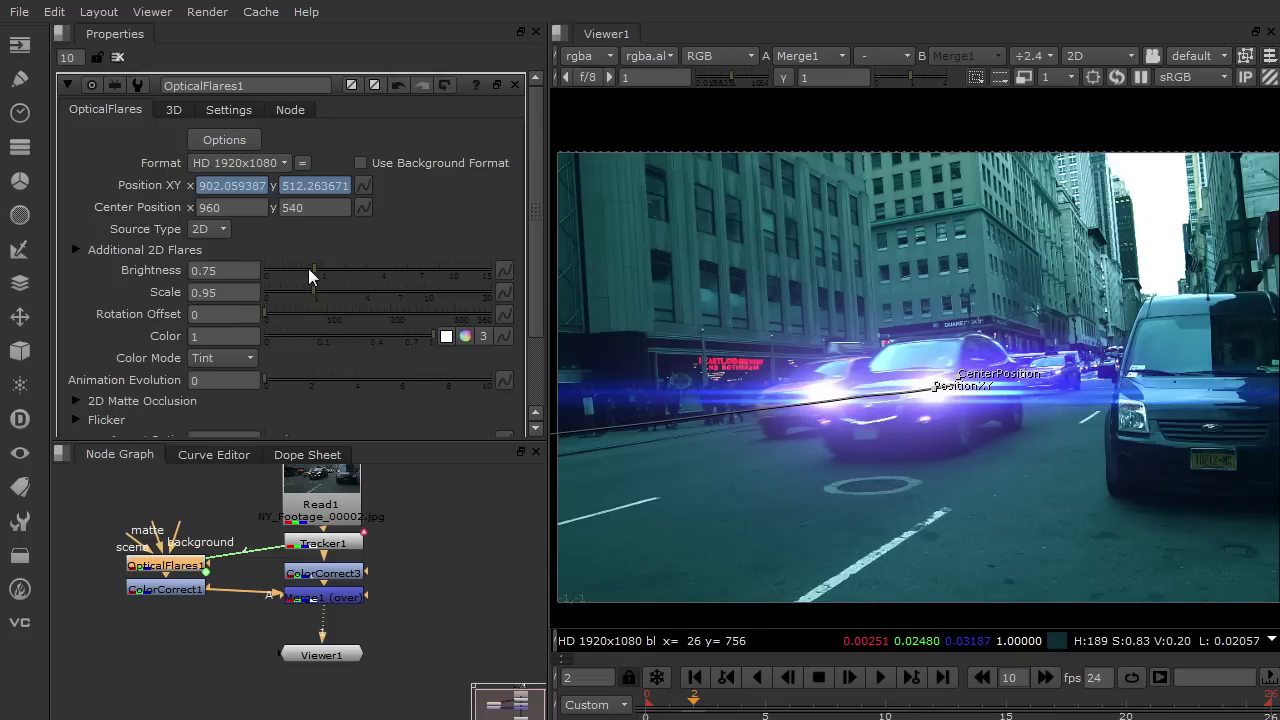
drag(307, 270, 303, 270)
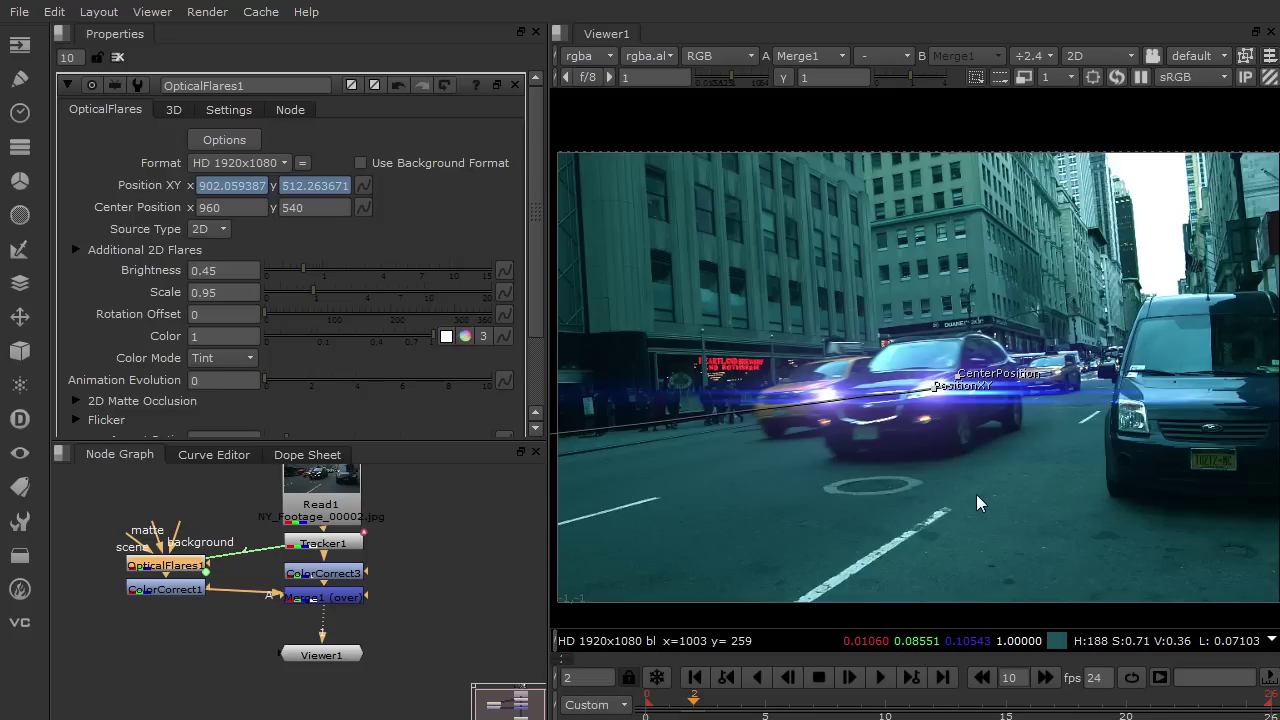
key(o)
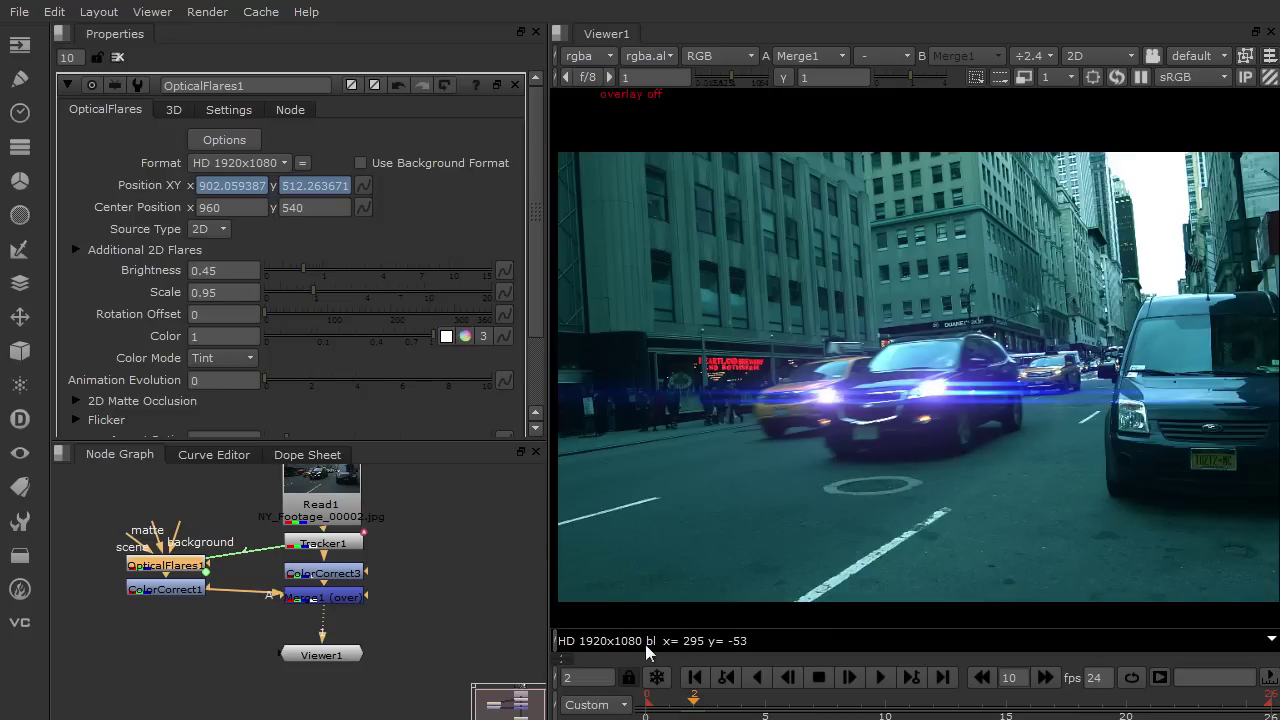
click(710, 707)
mouse_move(708, 702)
mouse_down()
mouse_move(932, 709)
mouse_move(729, 702)
mouse_up()
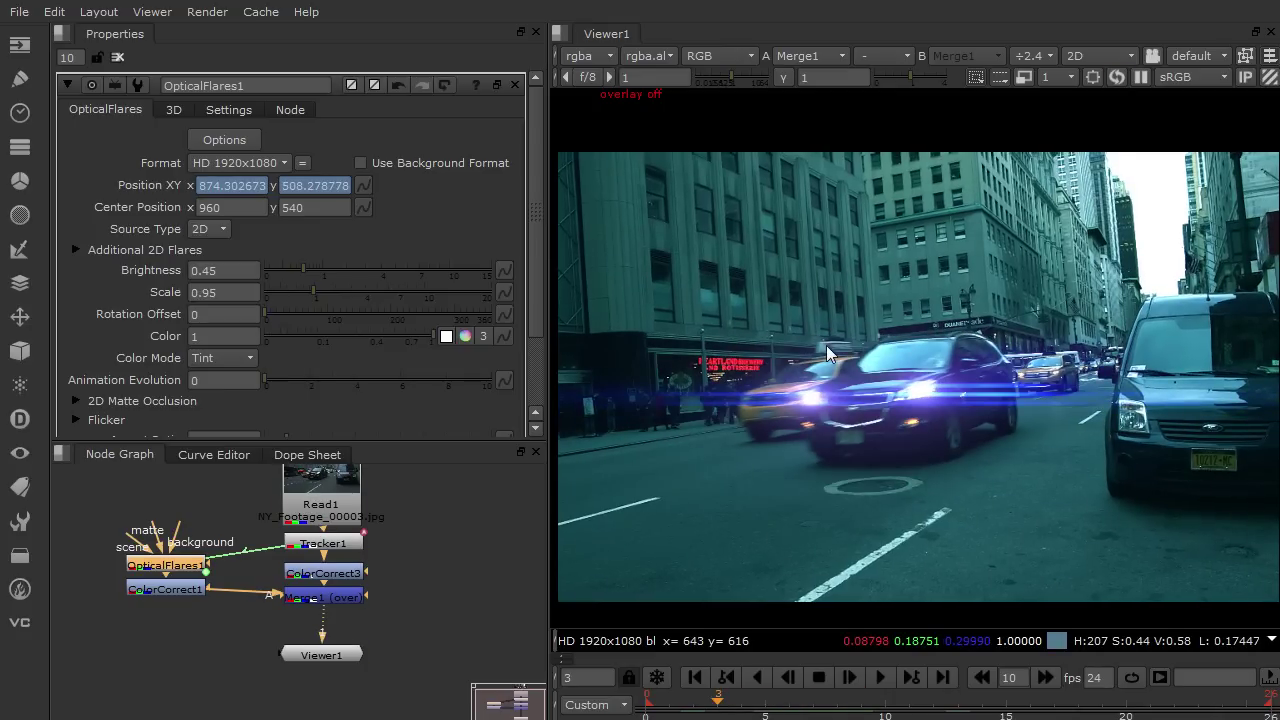
Look through the position fields for additional 2D flares, and inspect the composite at frame 3 in an enlarged viewer
click(78, 251)
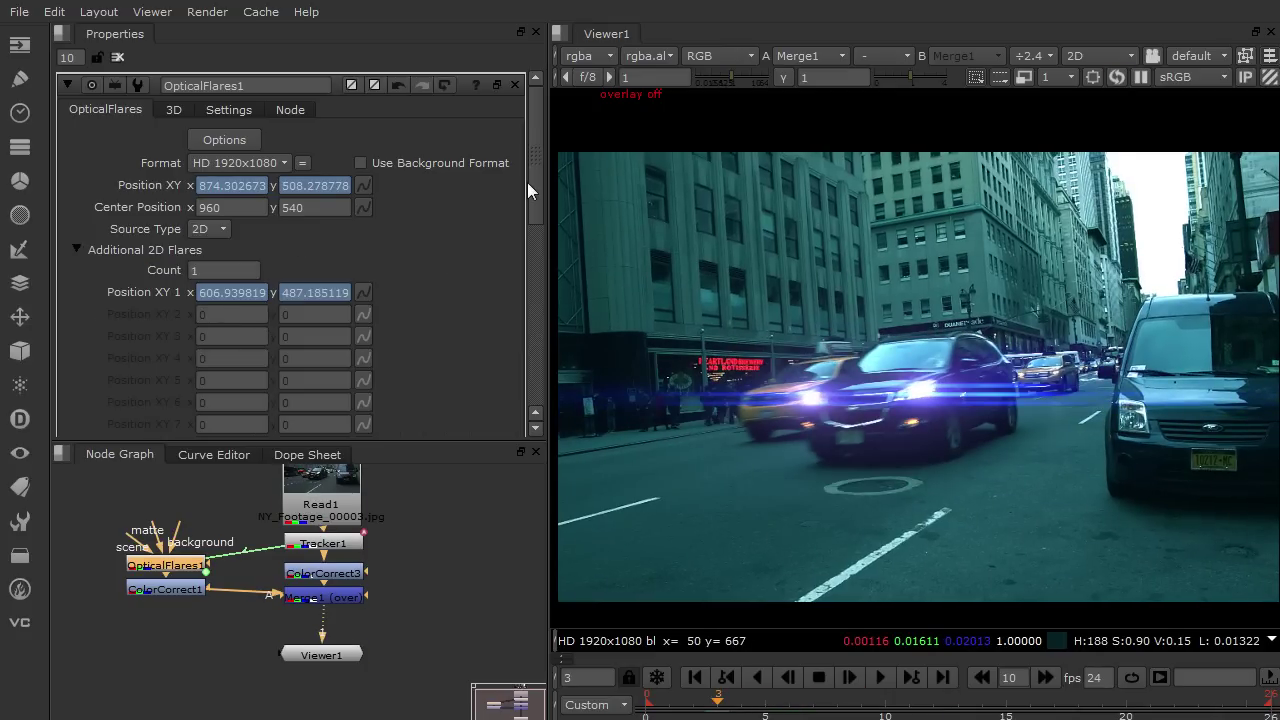
drag(529, 182, 532, 265)
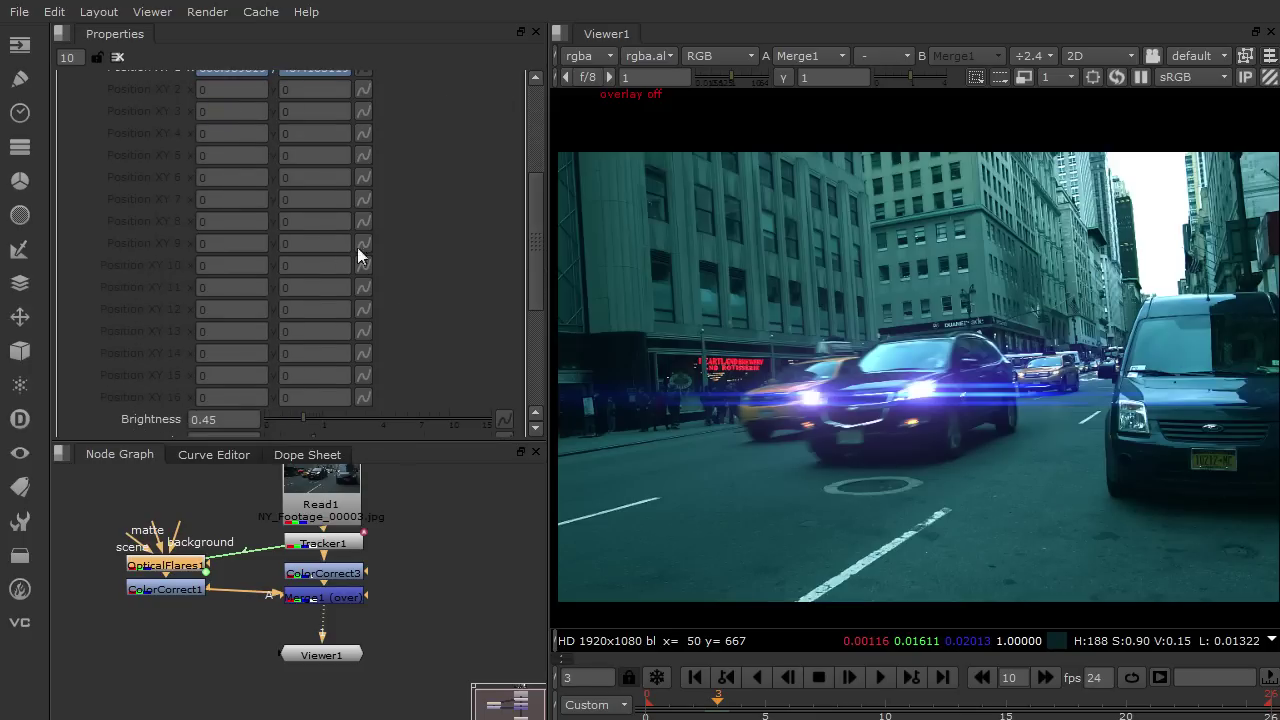
drag(528, 313, 531, 238)
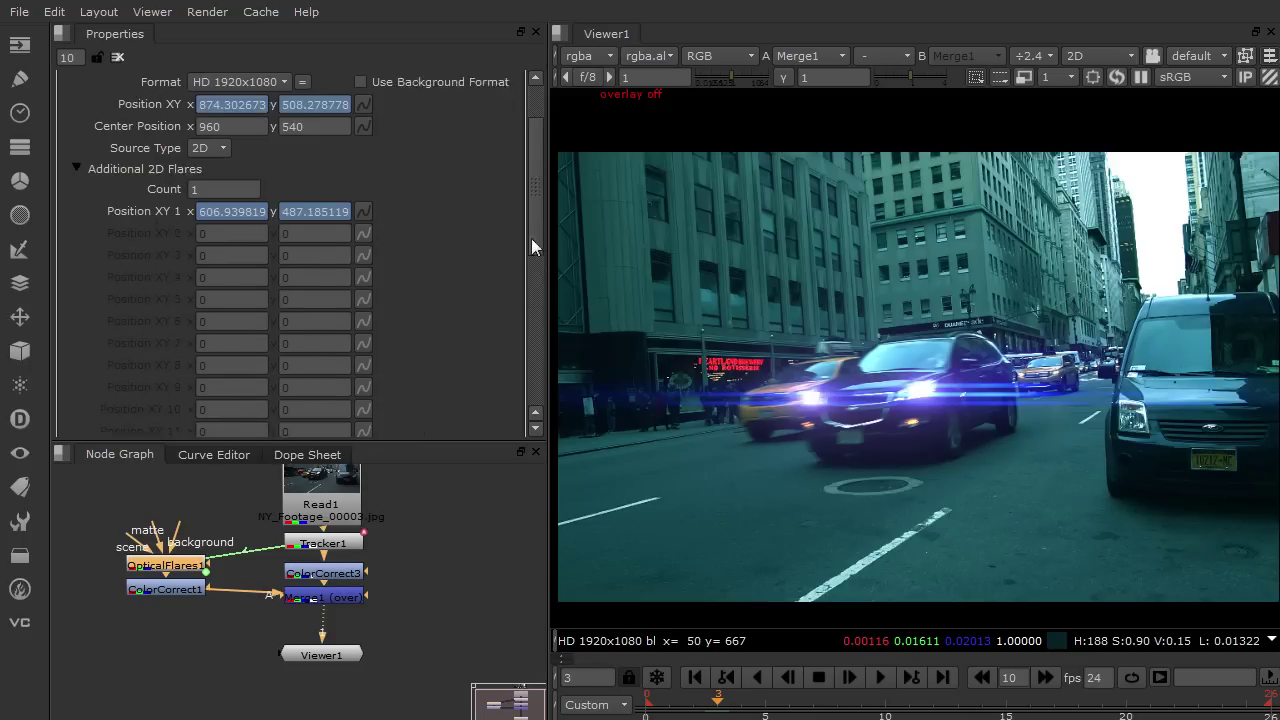
click(76, 177)
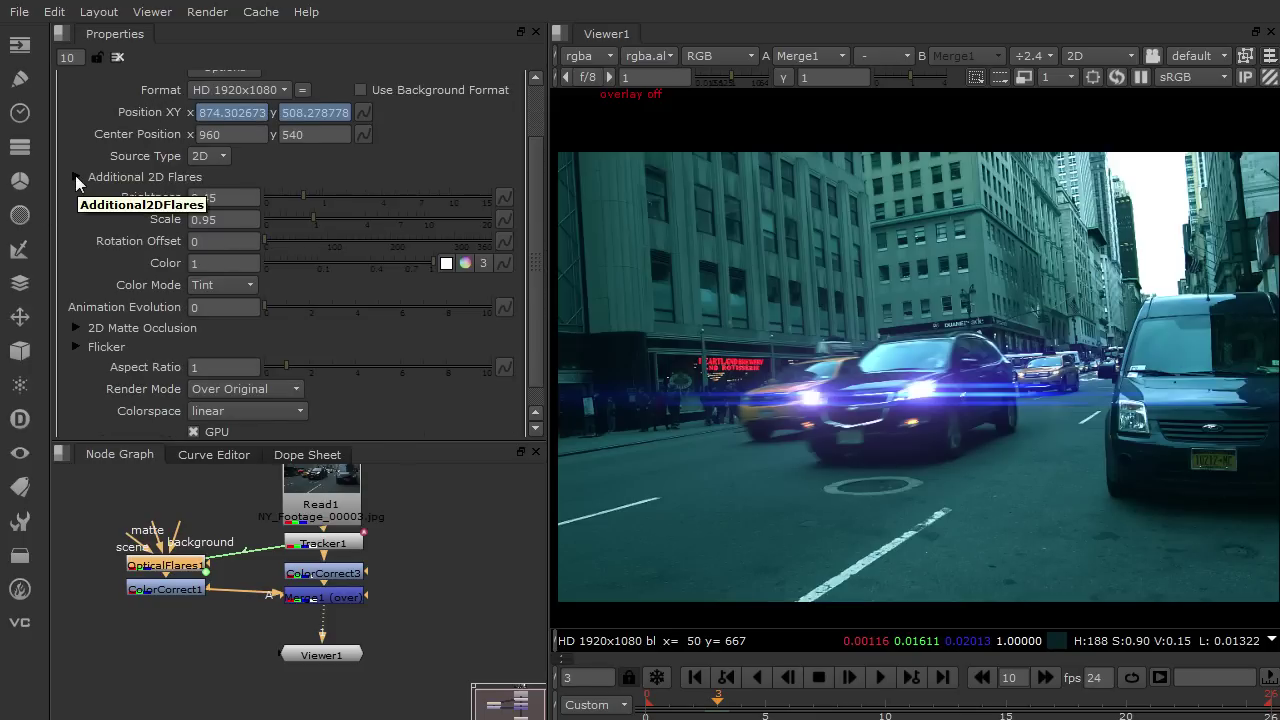
key(space)
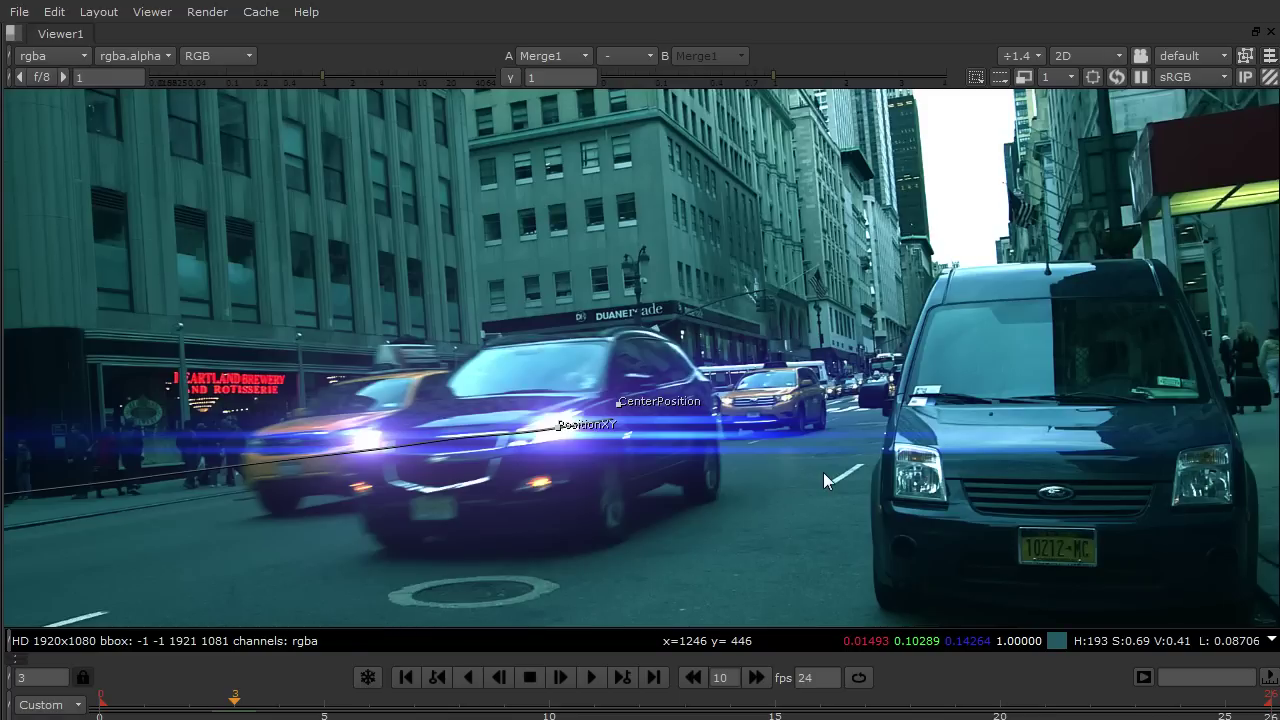
scroll(563, 467, up, 1)
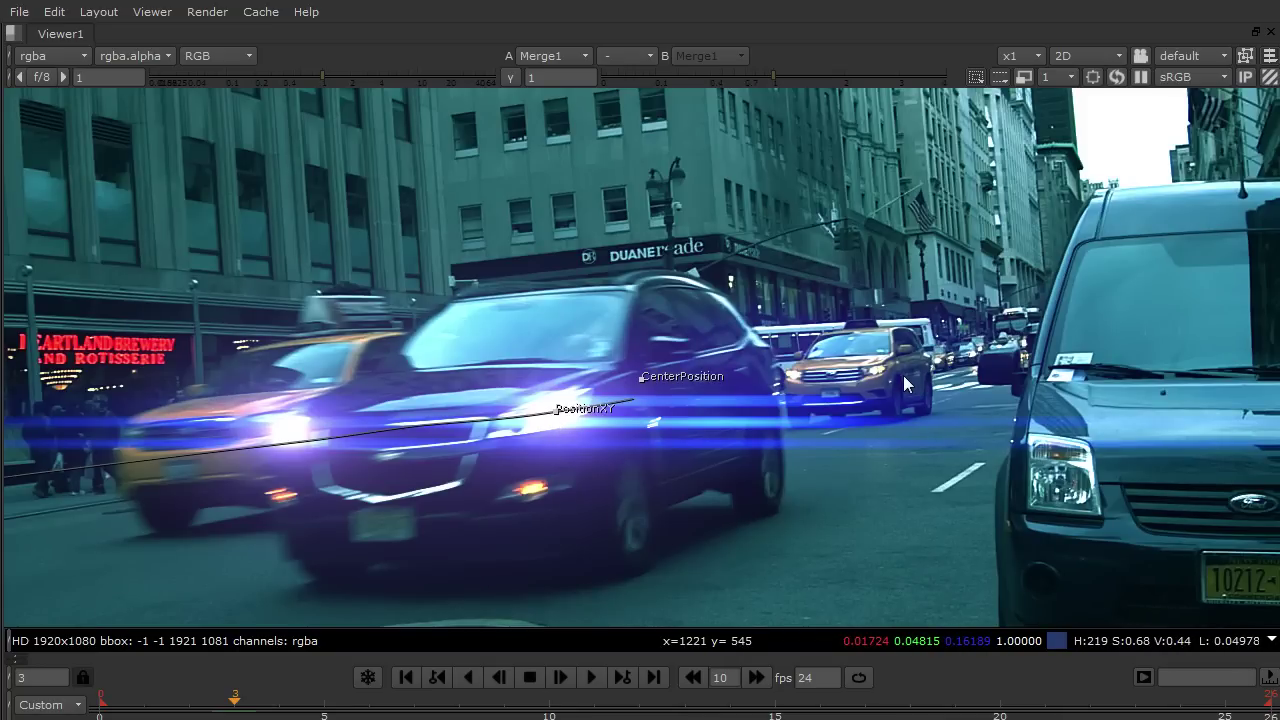
scroll(905, 383, down, 2)
key(space)
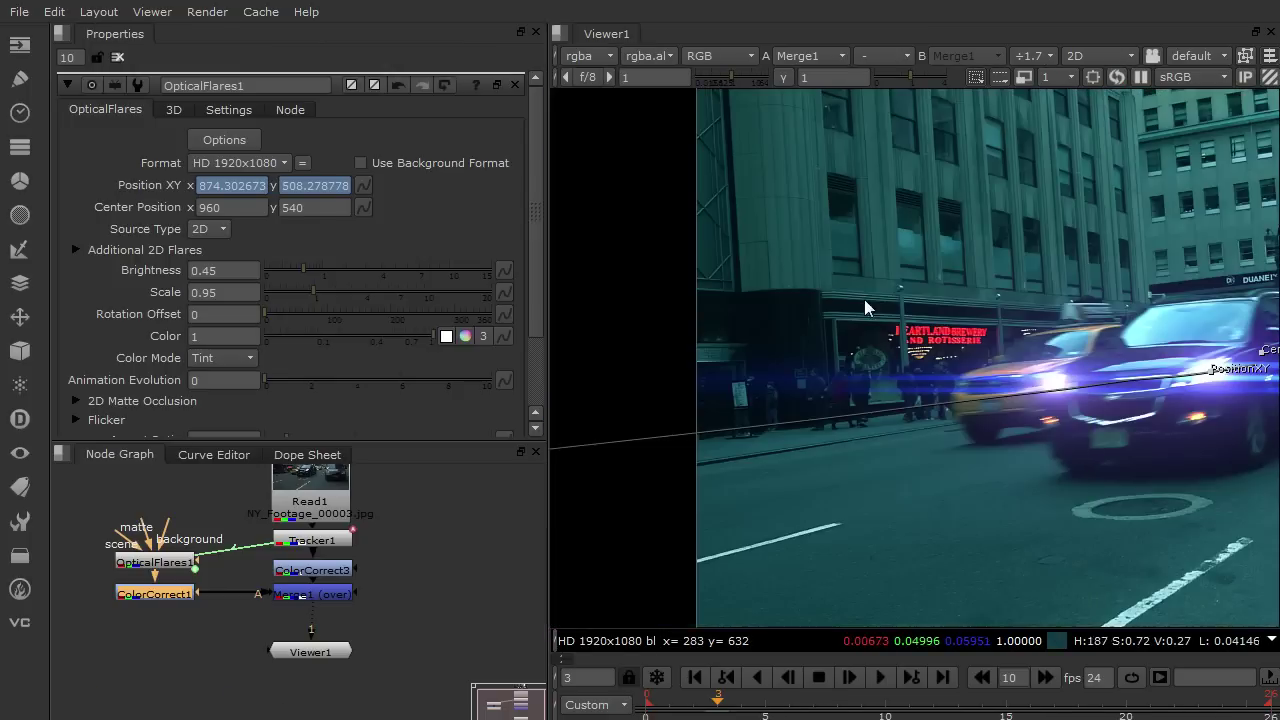
Show Tracker1 in the viewer and add a third track to it
click(322, 541)
key(1)
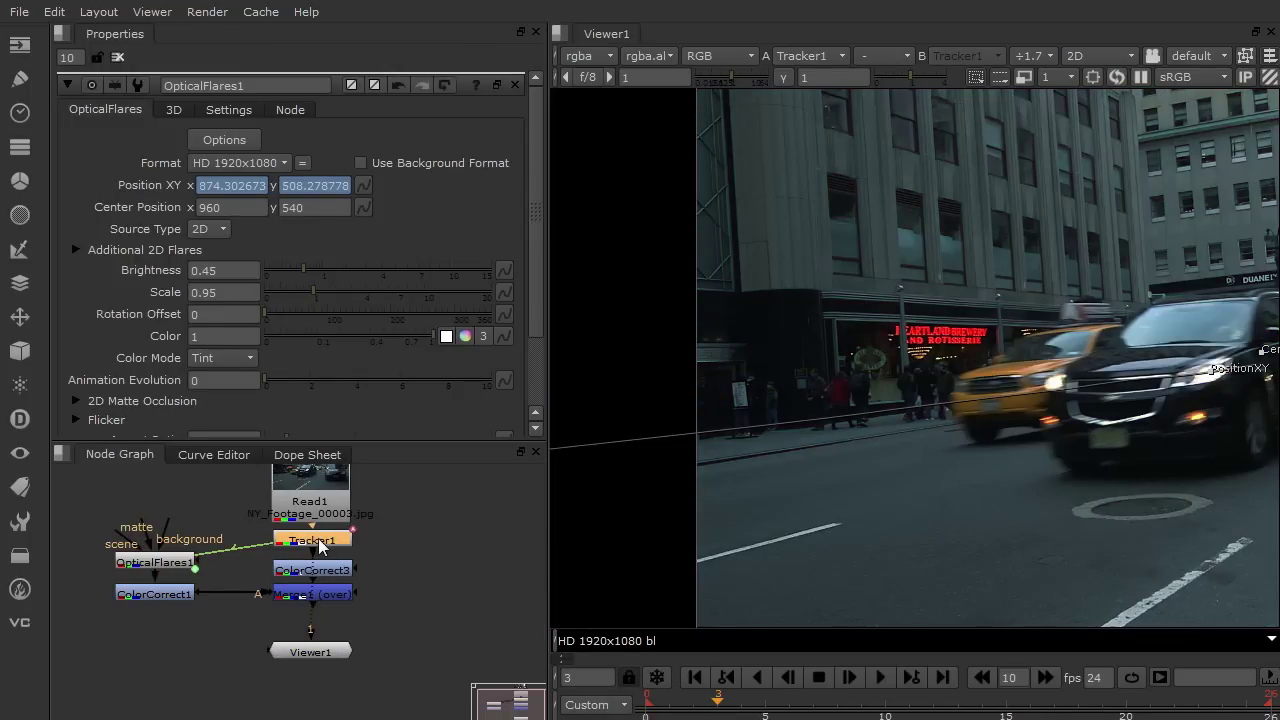
double_click(320, 542)
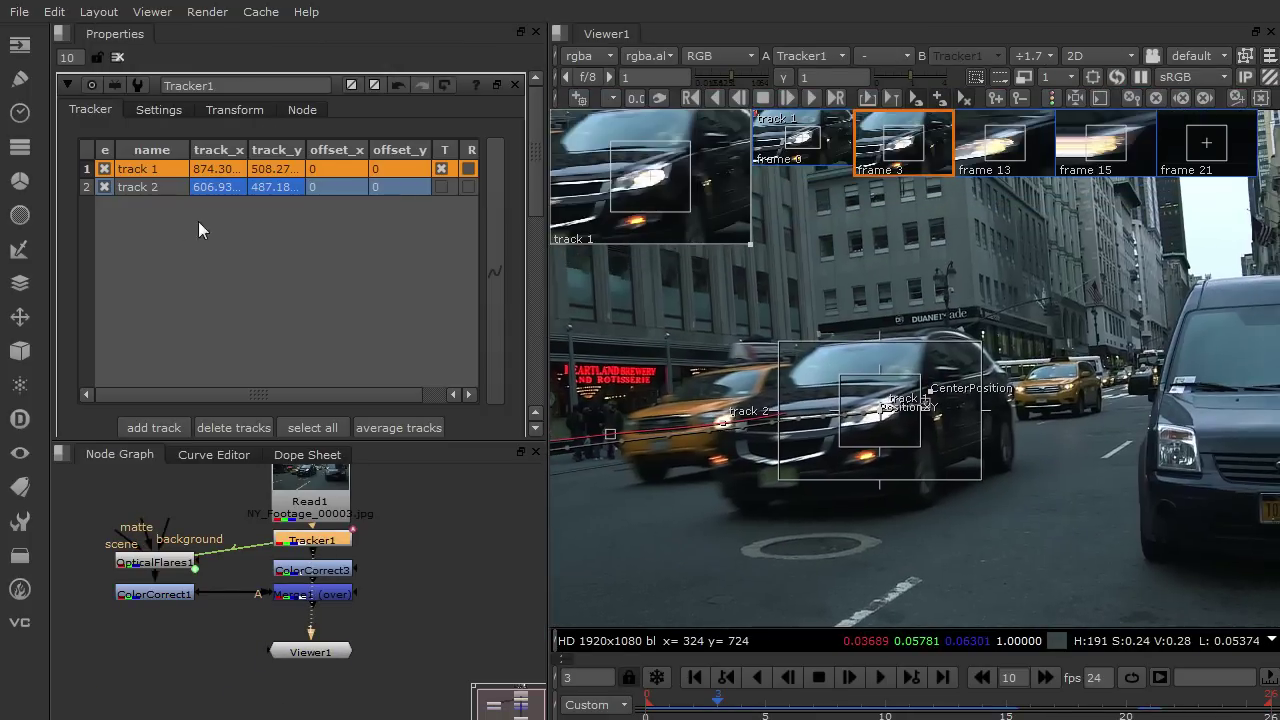
click(154, 427)
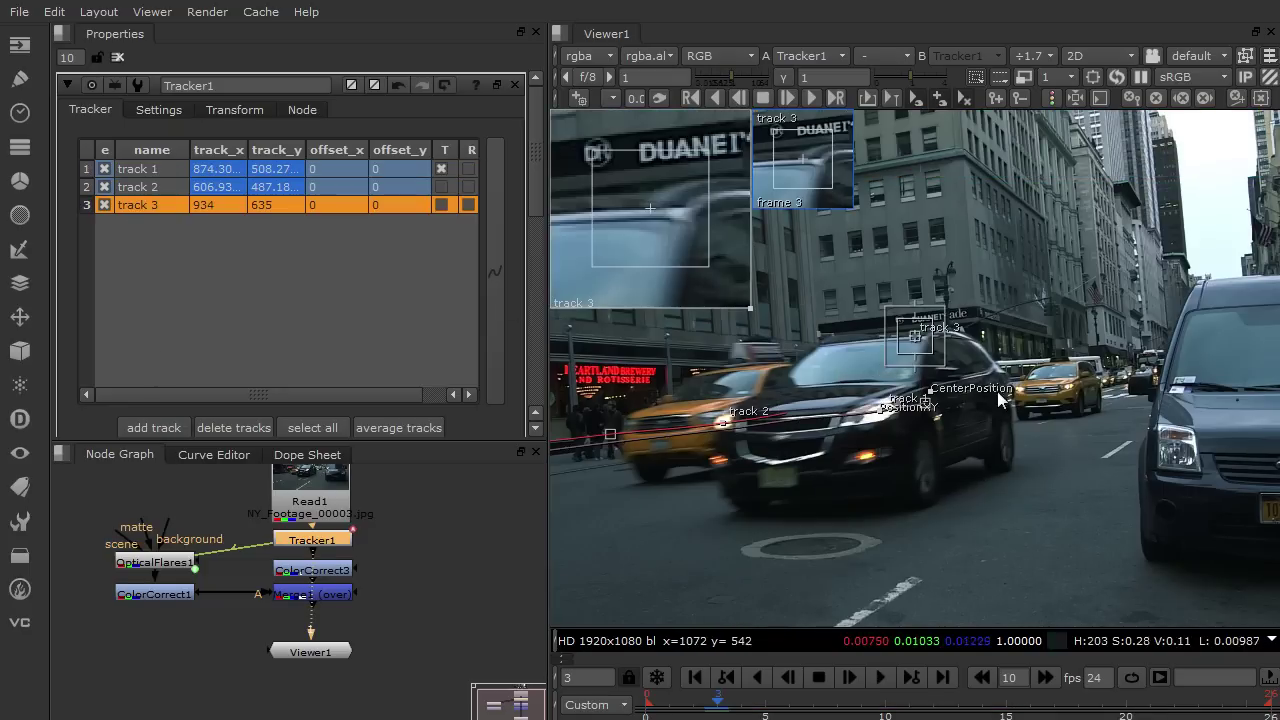
At frame 0, place track 3 on the background taxi's headlight at about x 1211, y 554, shrink its pattern area and track forward
click(722, 677)
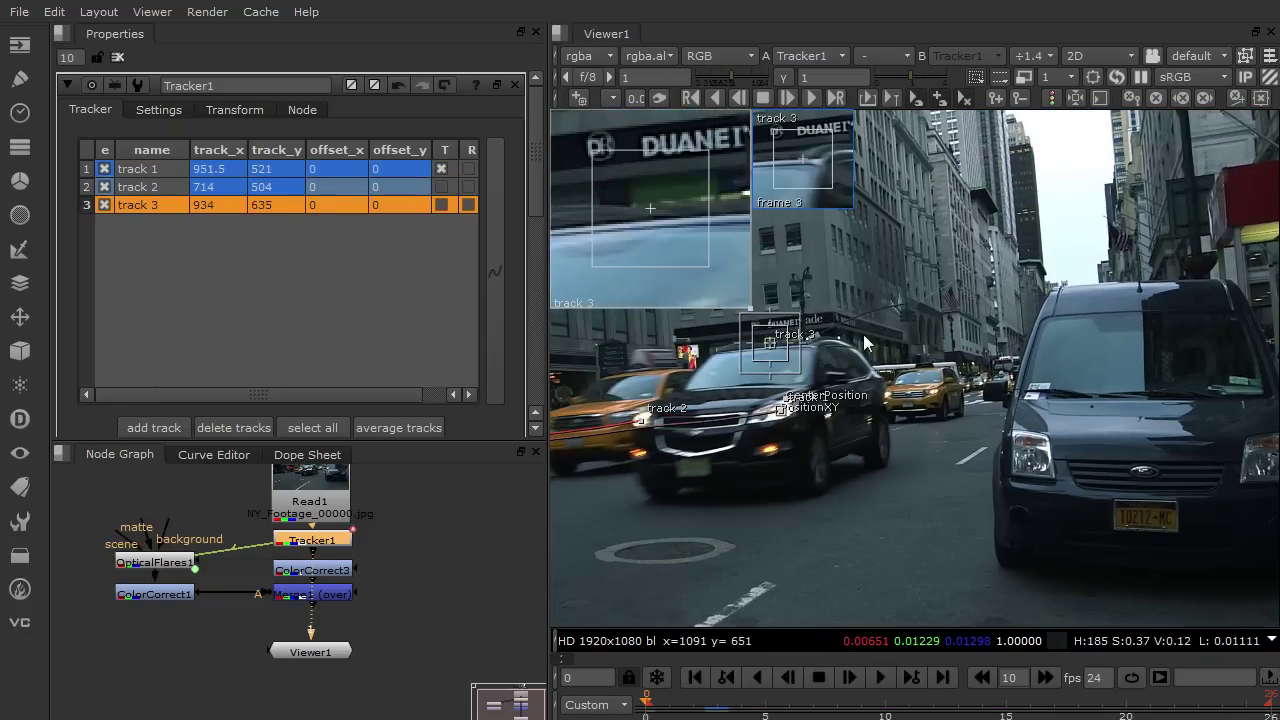
drag(769, 344, 925, 361)
scroll(940, 398, up, 5)
drag(996, 433, 970, 393)
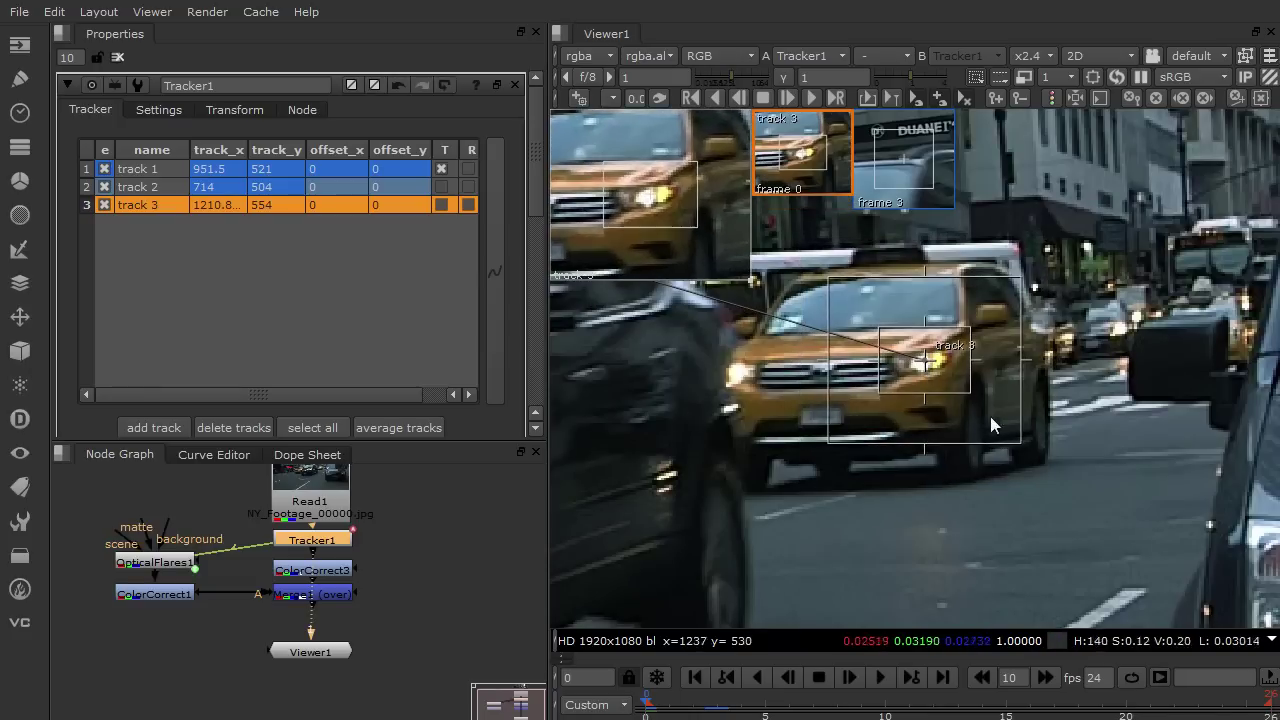
click(811, 97)
scroll(888, 442, down, 5)
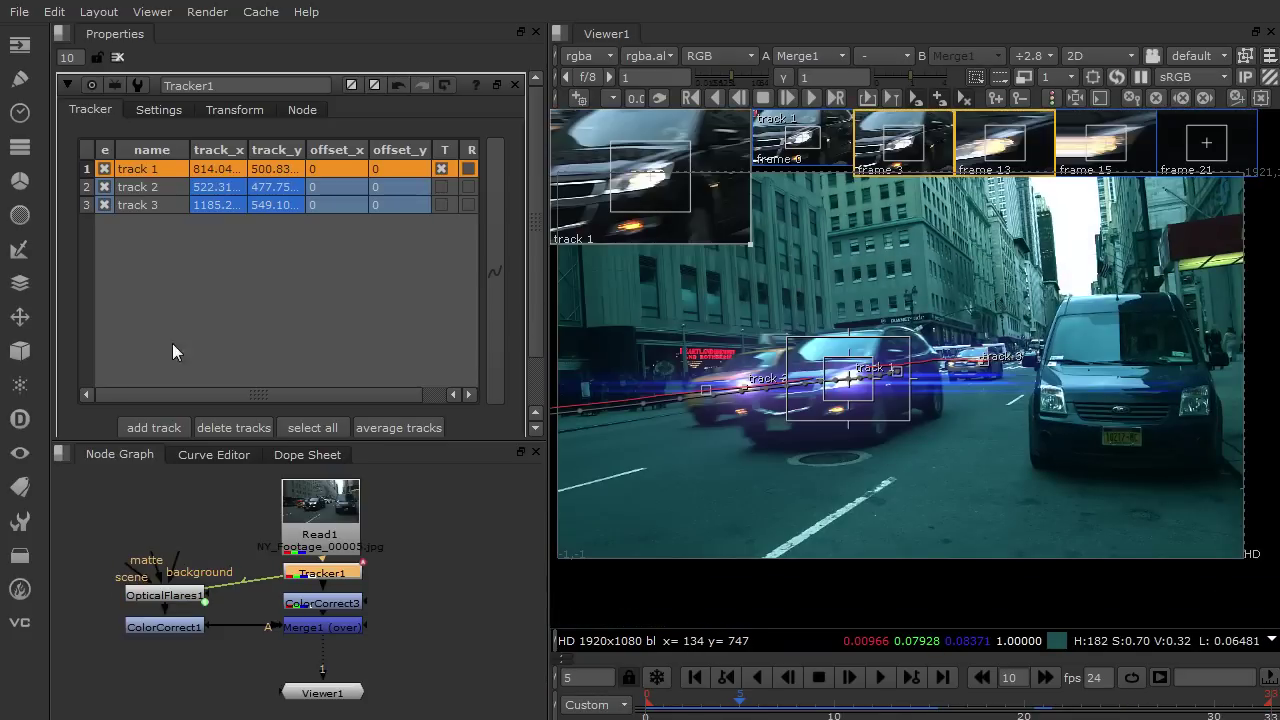
Close all node properties and add a second OpticalFlares node below ColorCorrect1
click(117, 57)
click(440, 628)
middle_drag(414, 603, 468, 560)
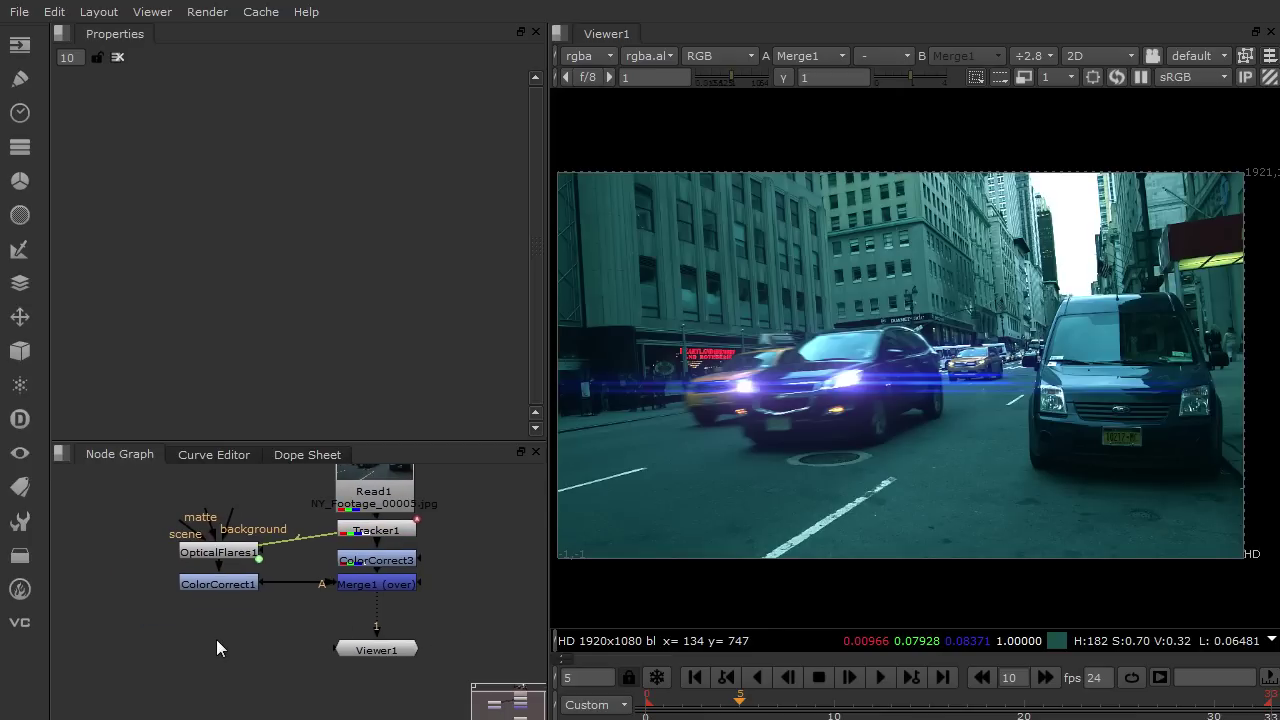
click(22, 624)
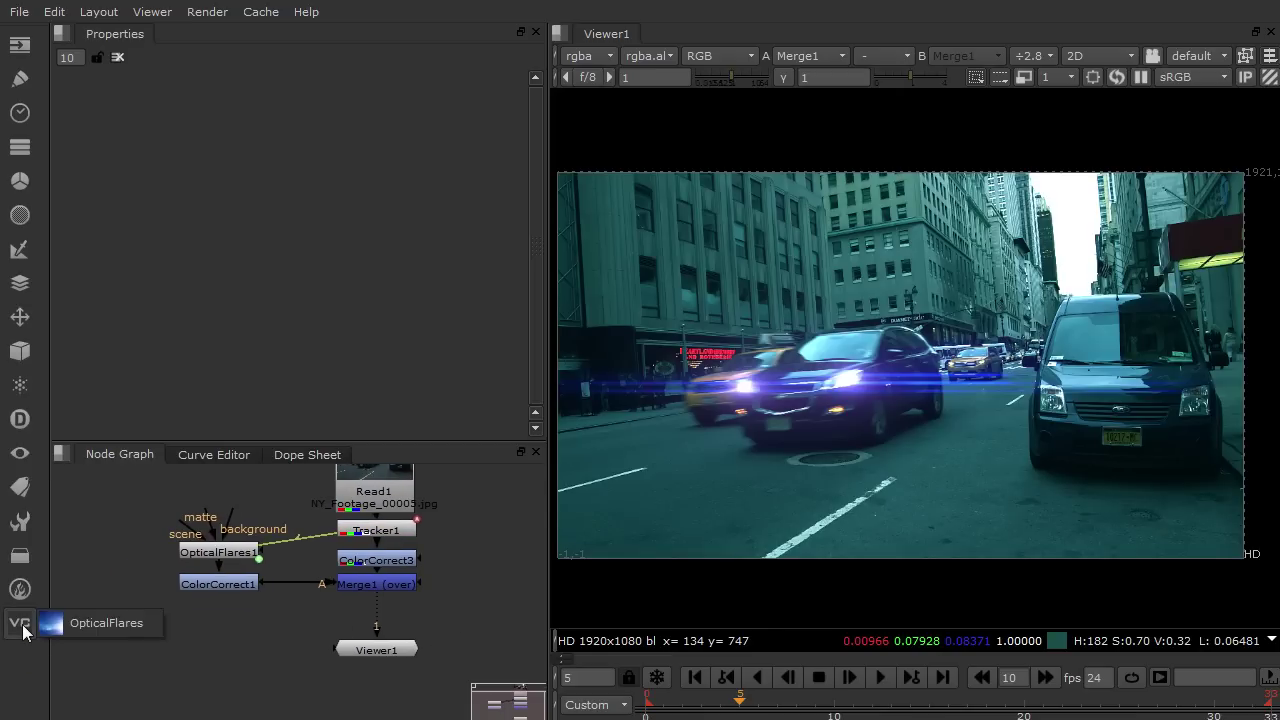
click(78, 624)
click(238, 632)
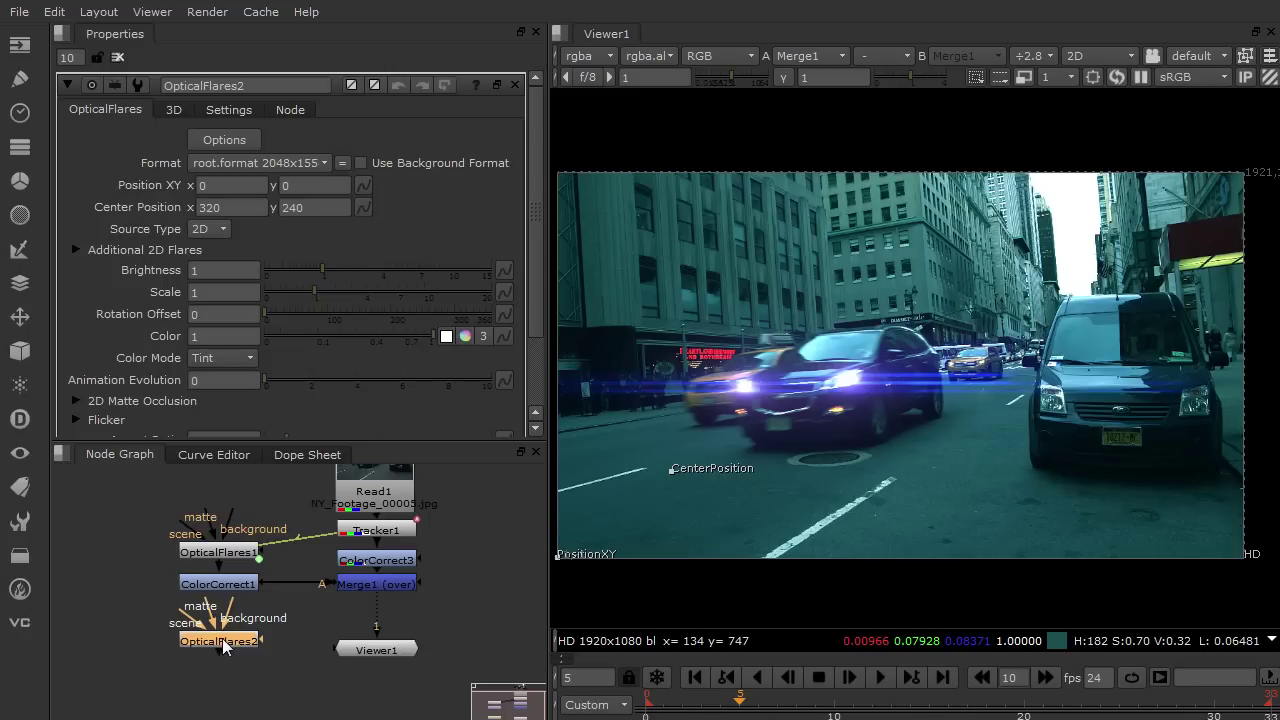
Make room above Viewer1 and merge OpticalFlares2 over the main column with a new Merge node between Merge1 and Viewer1
drag(228, 646, 227, 651)
drag(369, 650, 369, 686)
click(241, 648)
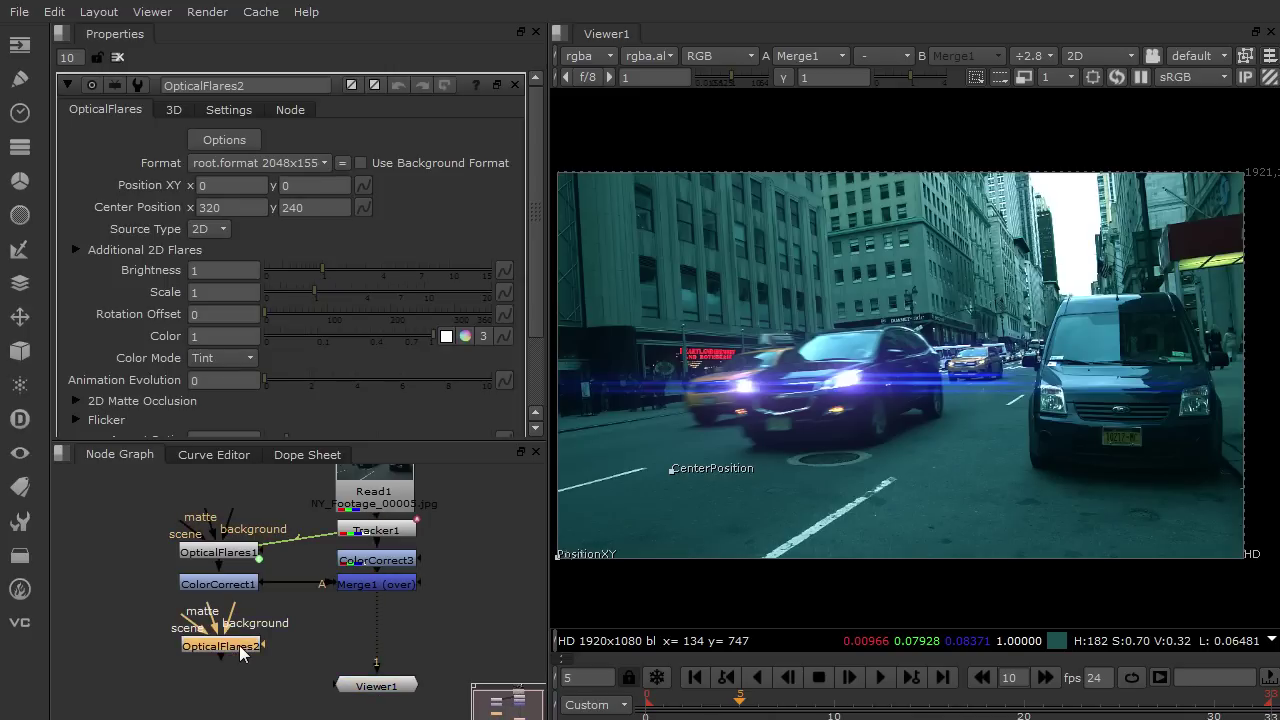
key(m)
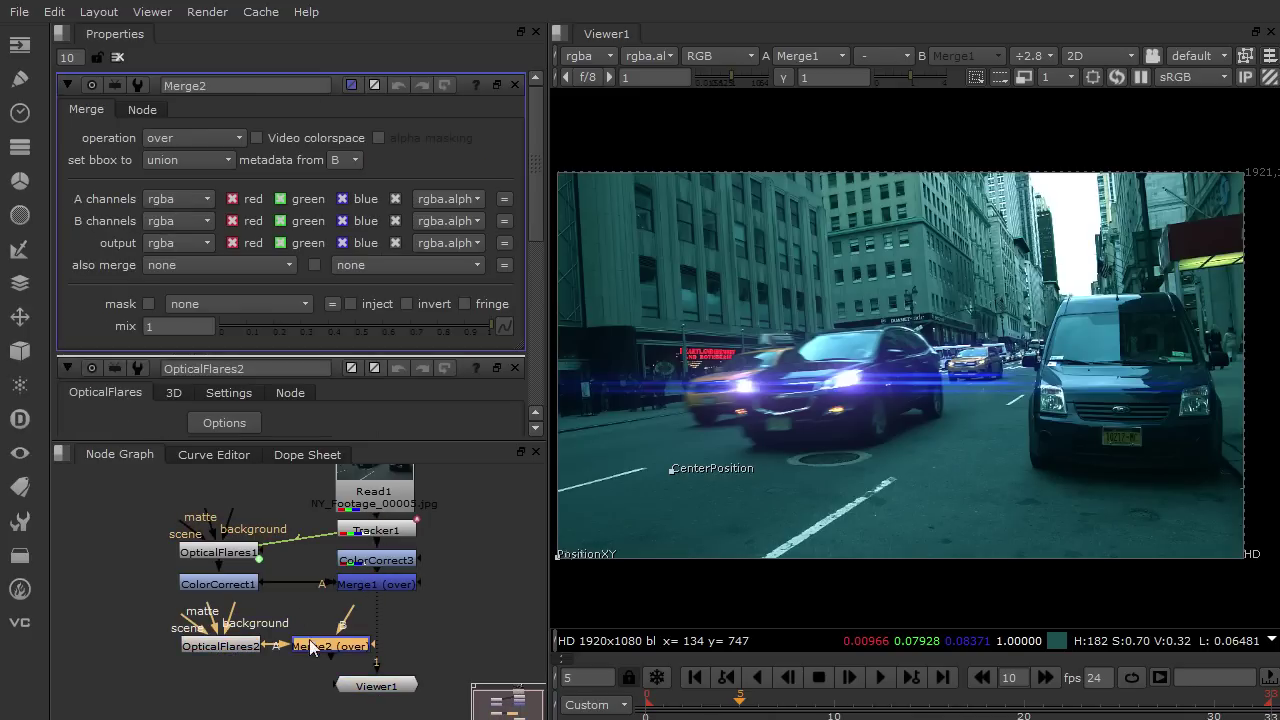
drag(321, 652, 376, 632)
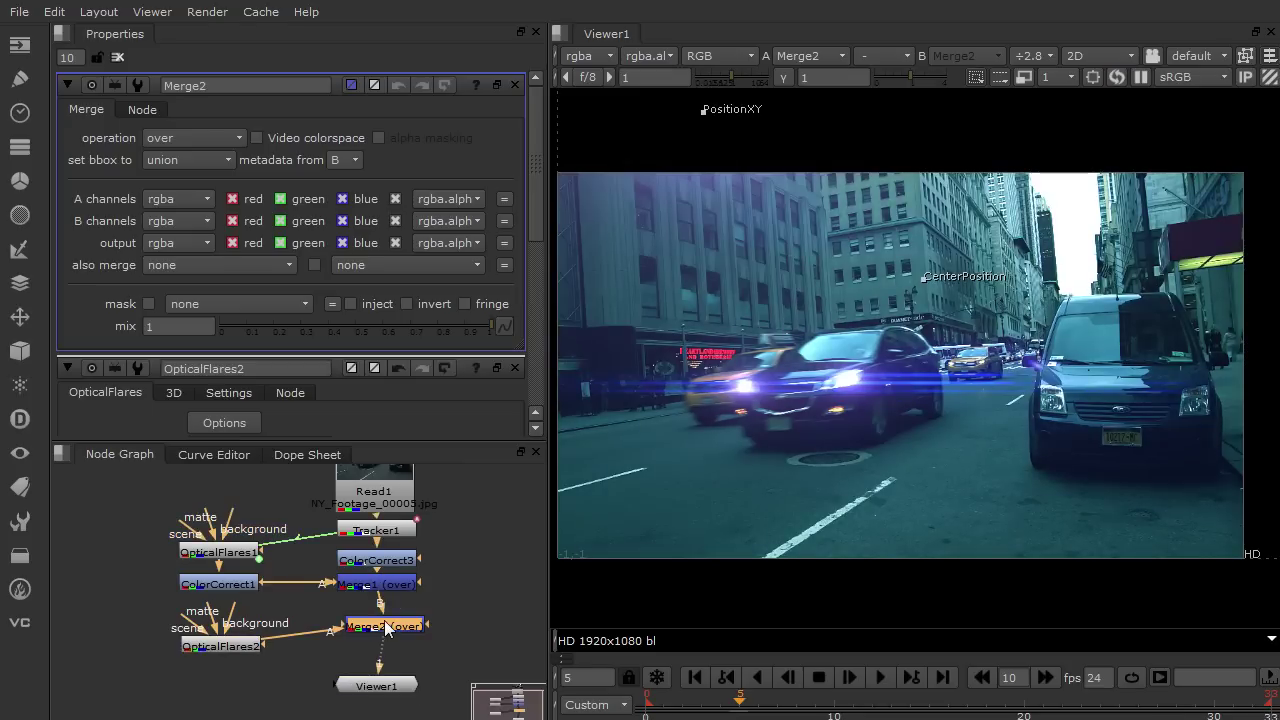
Set OpticalFlares2's format to HD 1920x1080 and link its Position XY to track 3 of Tracker1
double_click(228, 648)
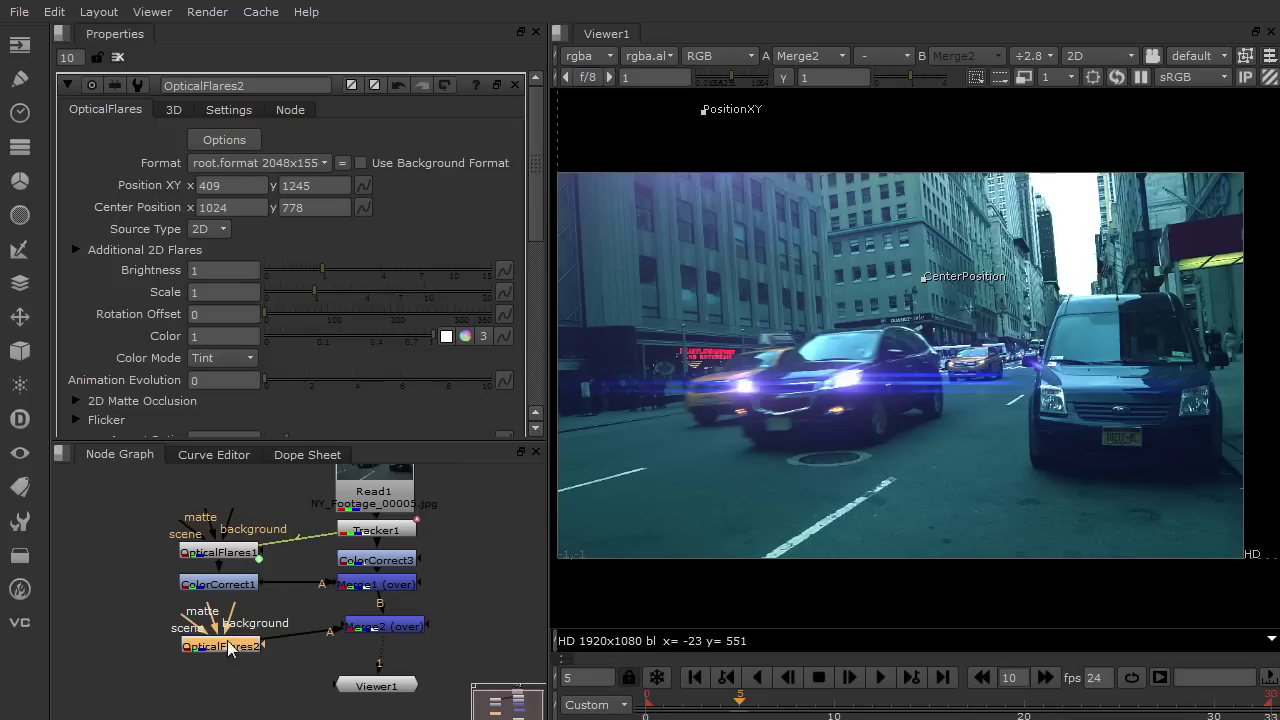
click(250, 166)
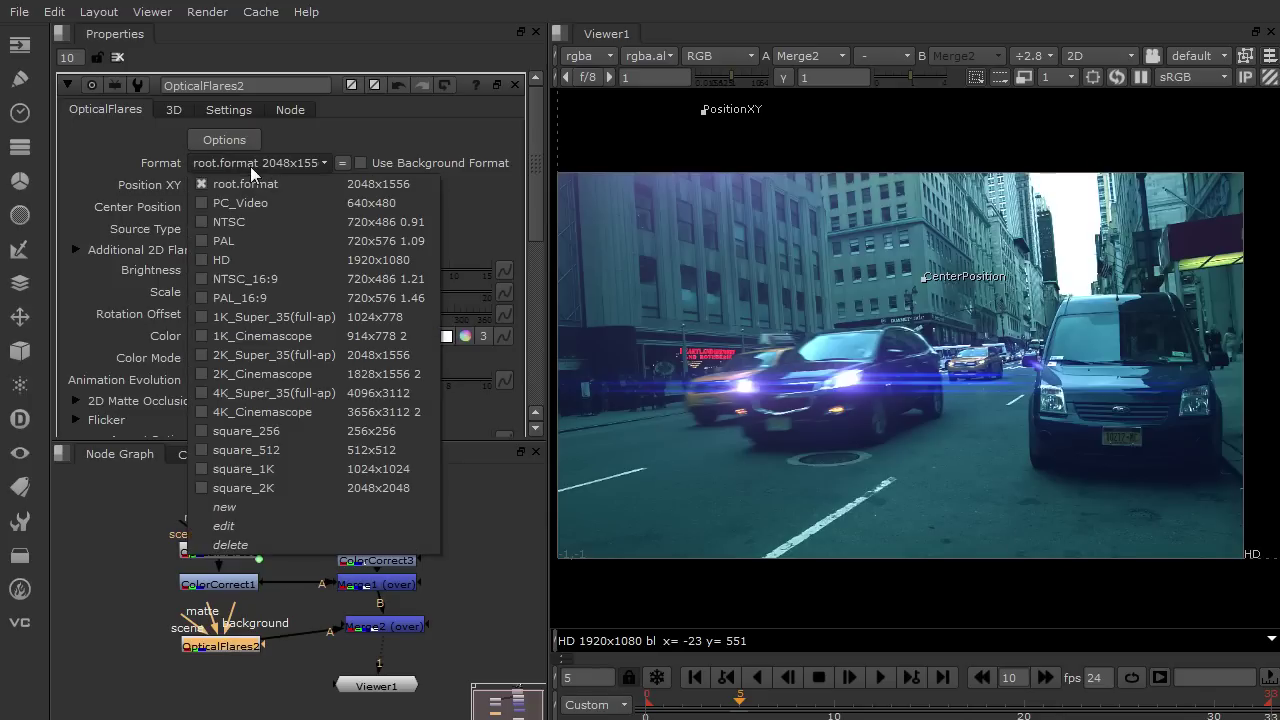
click(228, 242)
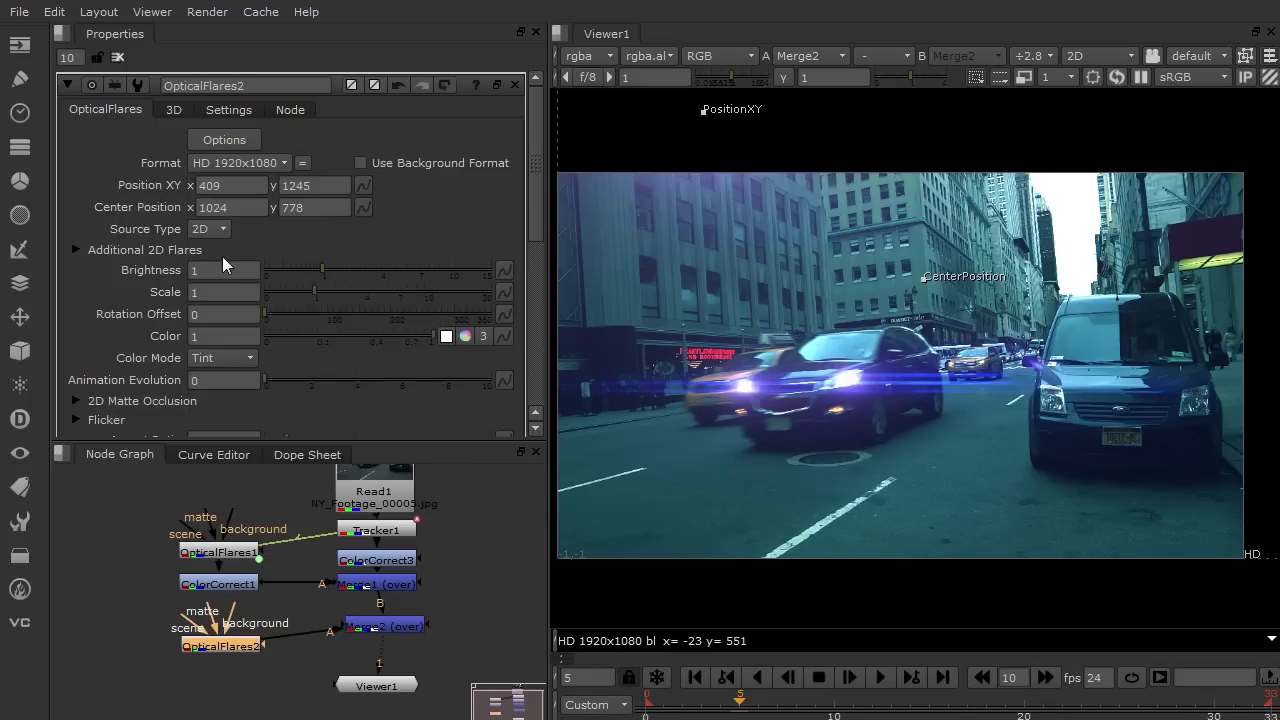
click(360, 187)
mouse_move(448, 388)
mouse_move(595, 416)
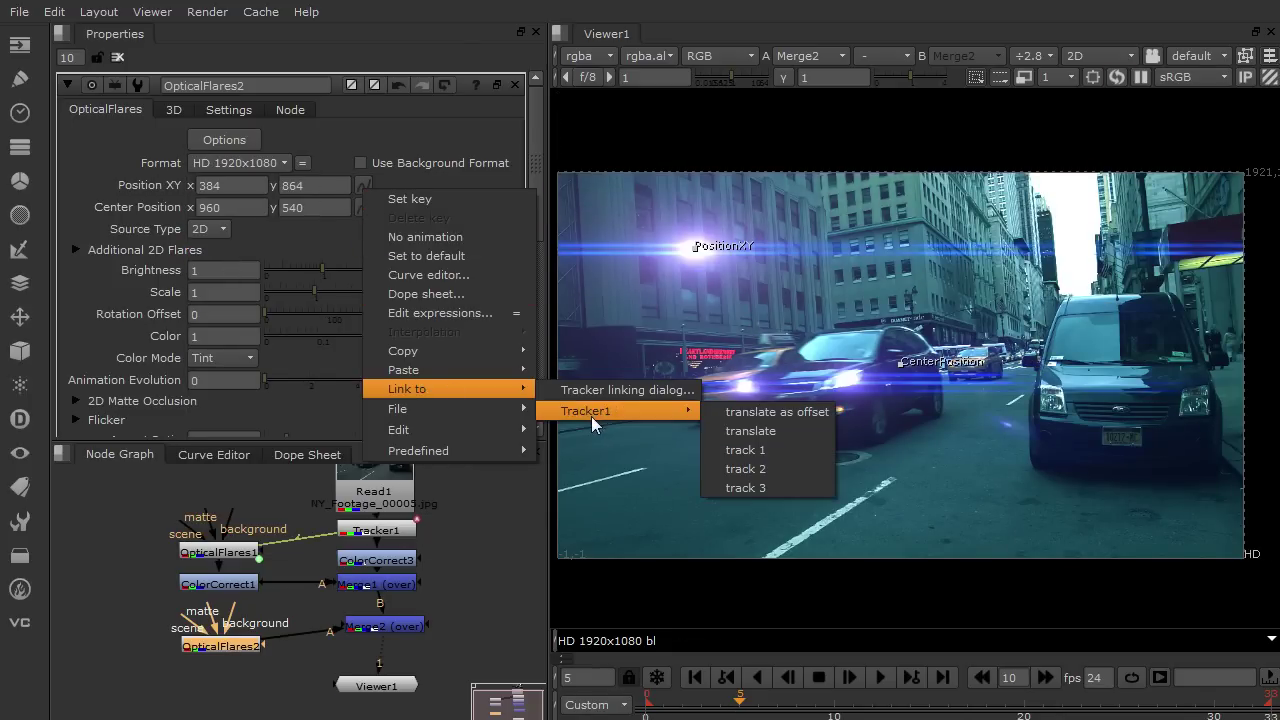
click(746, 487)
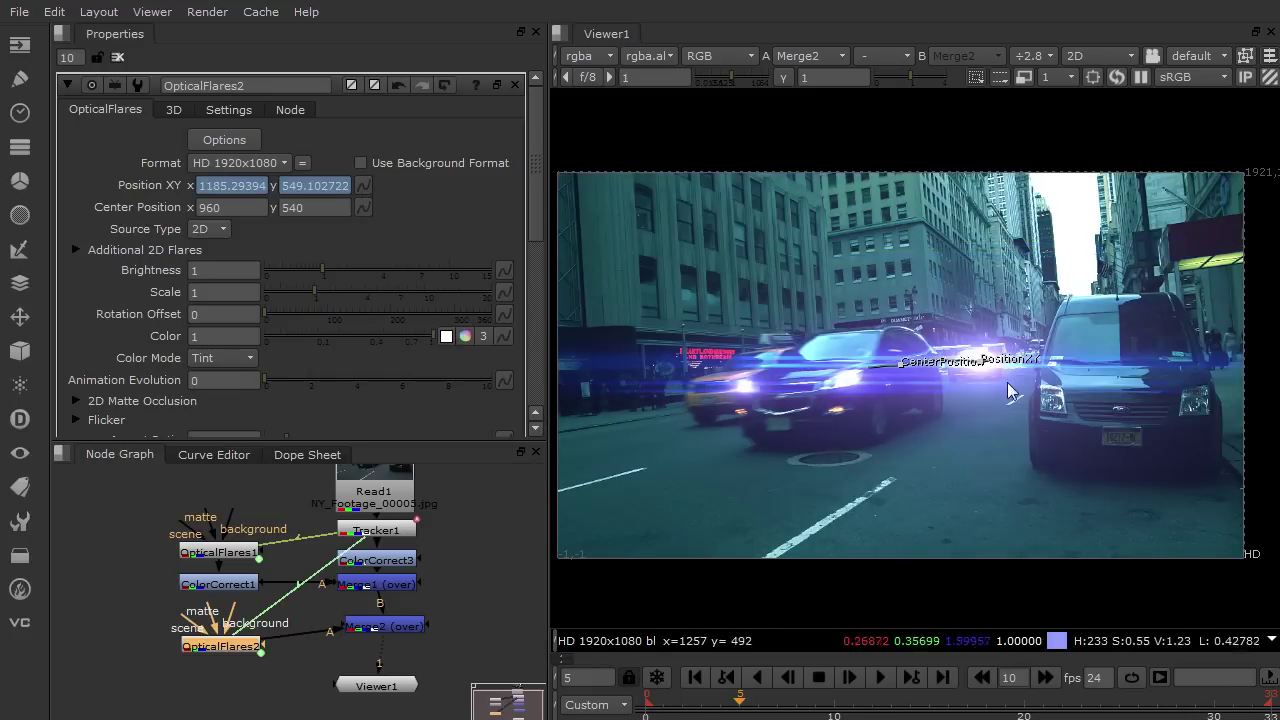
Set OpticalFlares2's scale and brightness to 0.6 each and tint it warm orange, about 1, 0.79, 0.55 in RGB
click(300, 289)
click(309, 267)
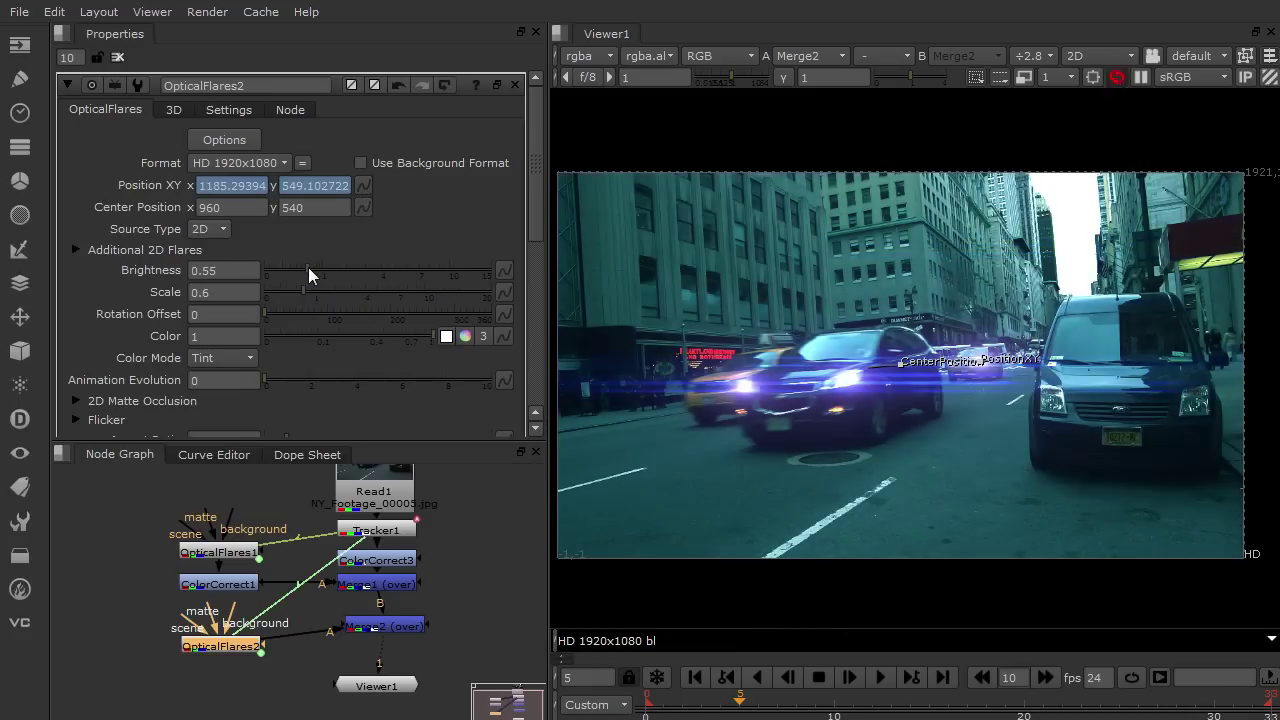
click(466, 336)
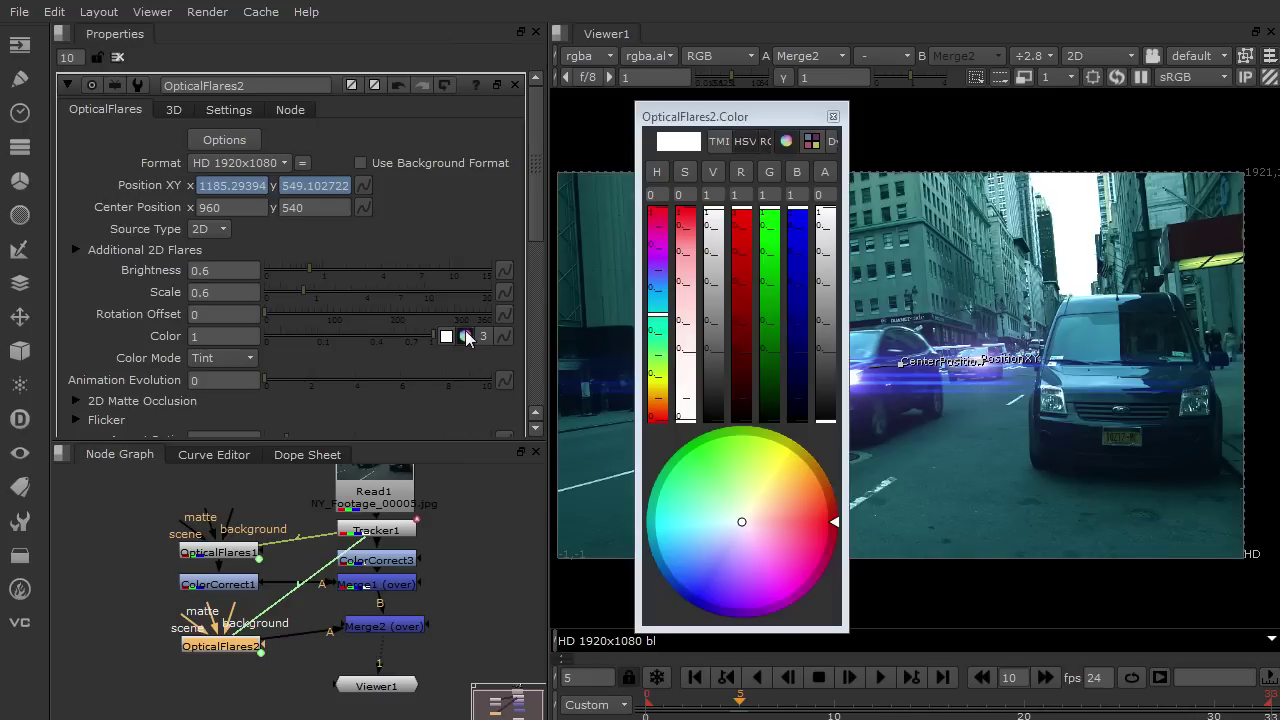
drag(743, 525, 773, 502)
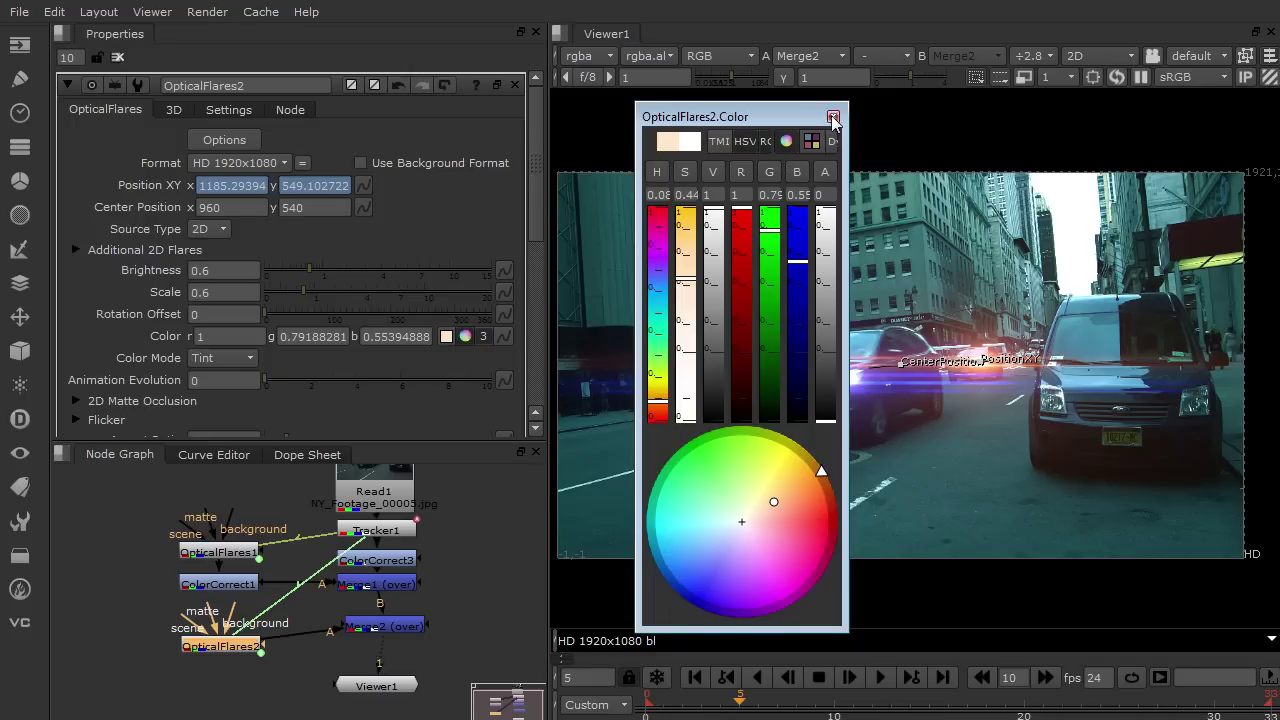
click(833, 118)
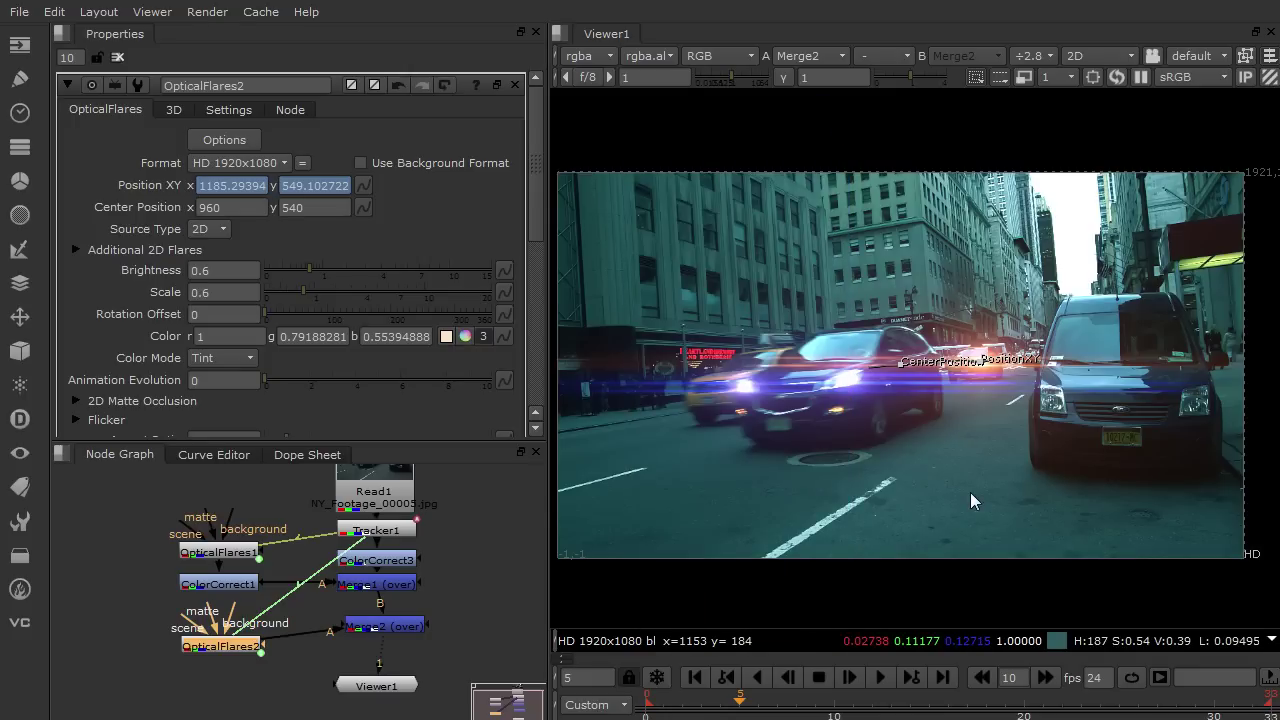
Hide the viewer overlay and, at frame 27, add a ColorCorrect below OpticalFlares2 with gamma 0.78 and saturation 0.68
key(o)
drag(748, 700, 1152, 706)
middle_drag(315, 602, 313, 553)
click(313, 553)
click(222, 603)
key(c)
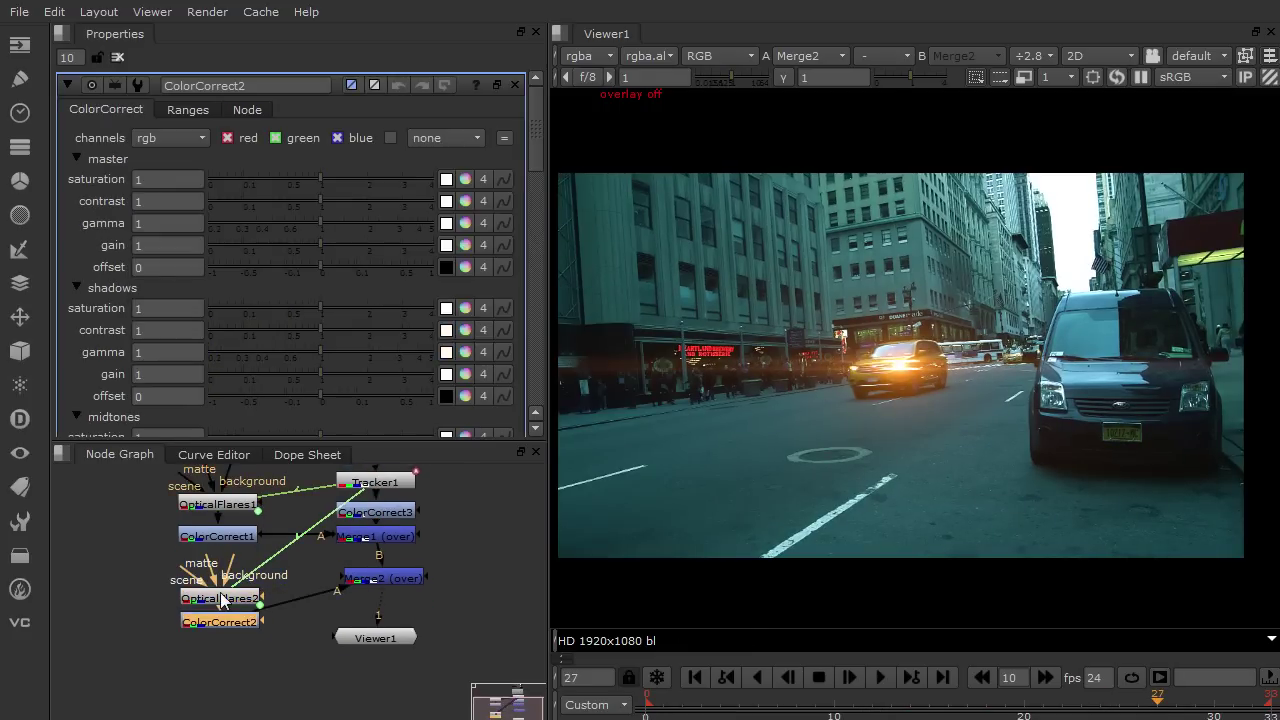
click(299, 223)
click(301, 178)
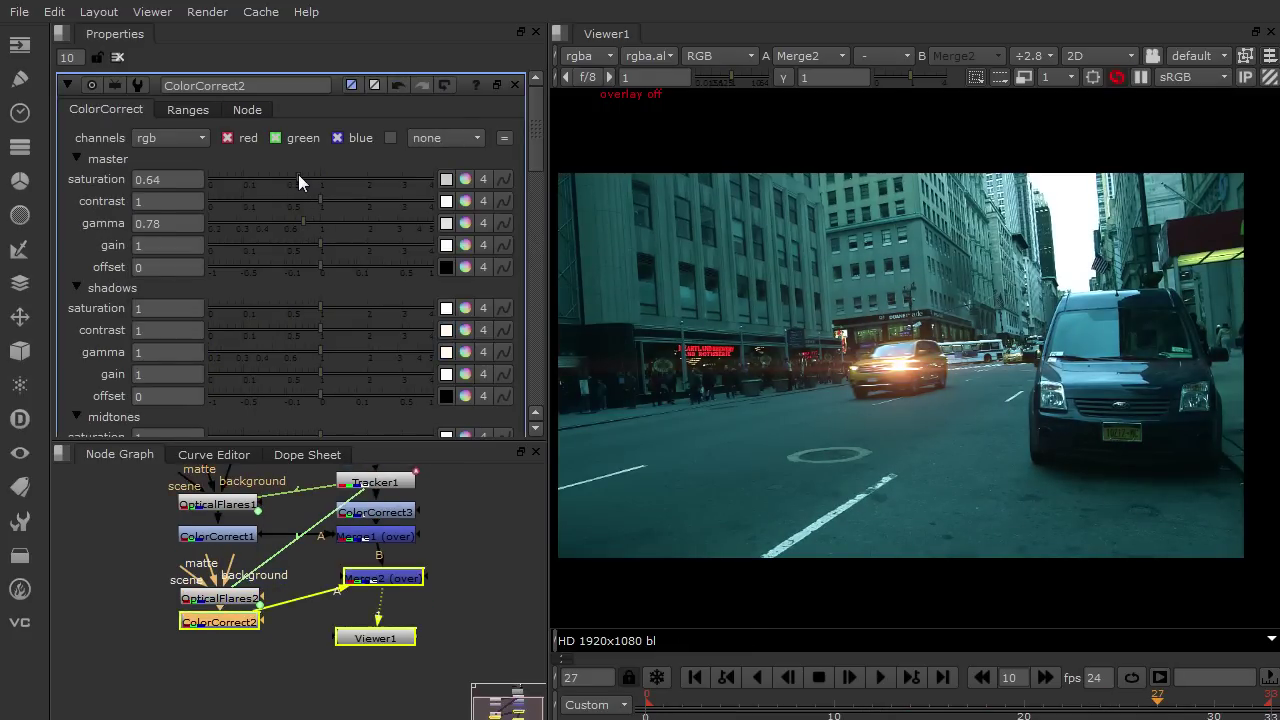
click(301, 176)
drag(227, 623, 228, 630)
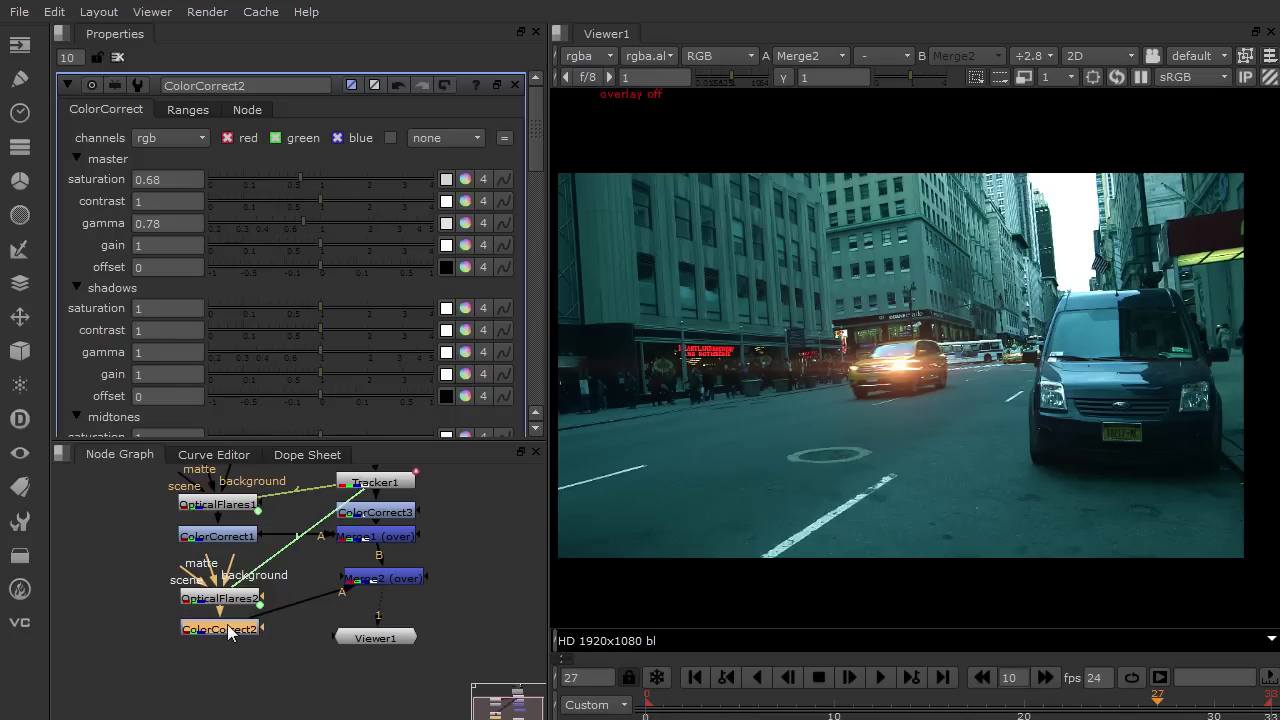
Try a Blur of size 5.2 below ColorCorrect2, and delete the Blur node
key(b)
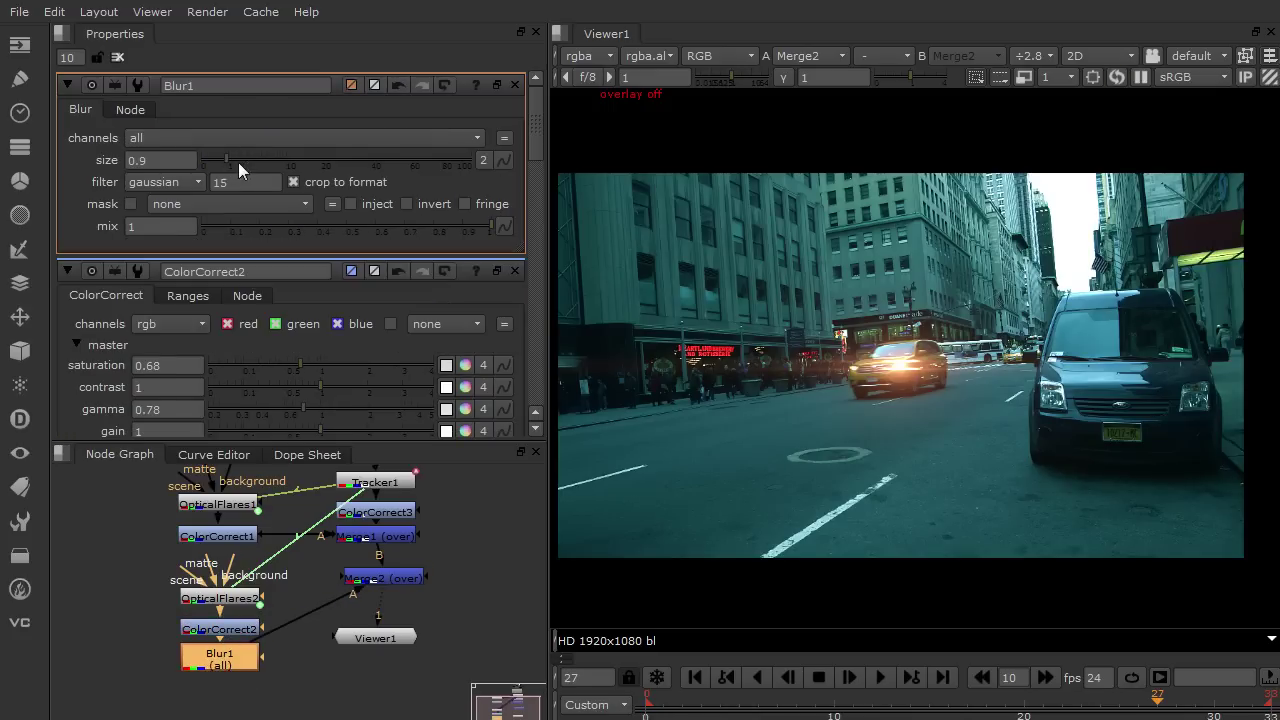
mouse_move(243, 162)
mouse_down()
mouse_move(329, 164)
mouse_move(263, 162)
mouse_up()
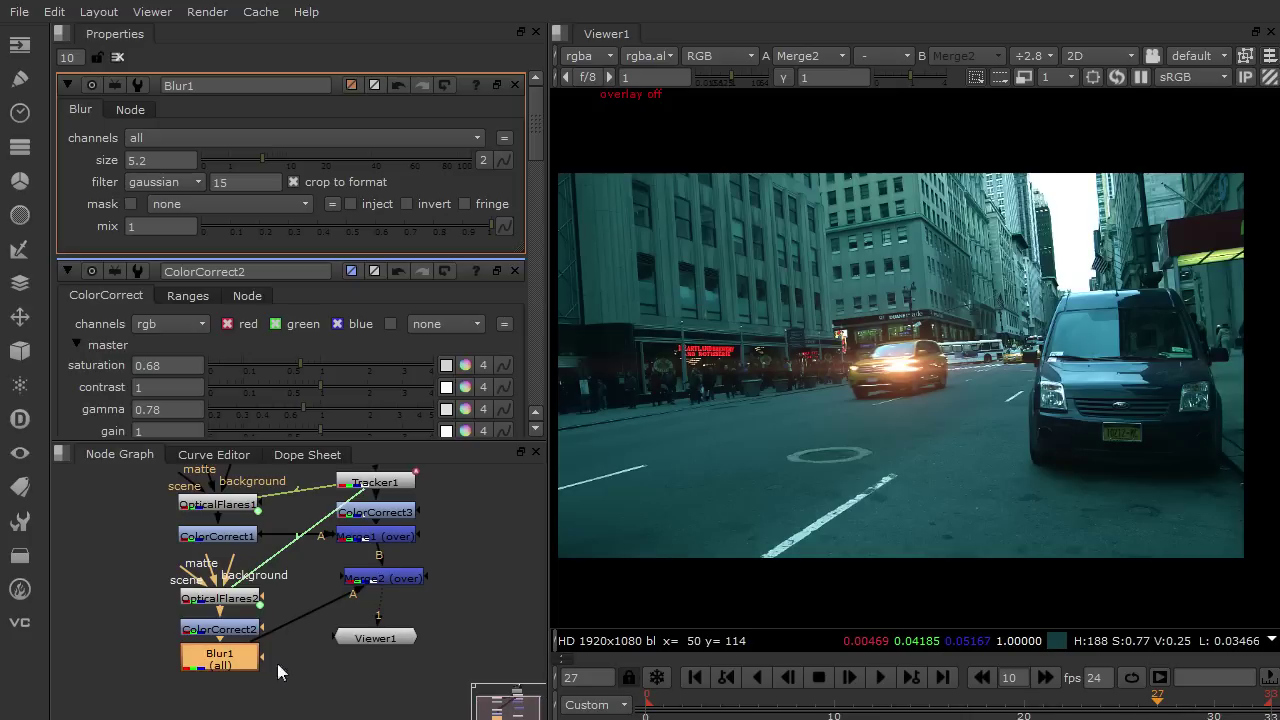
key(Delete)
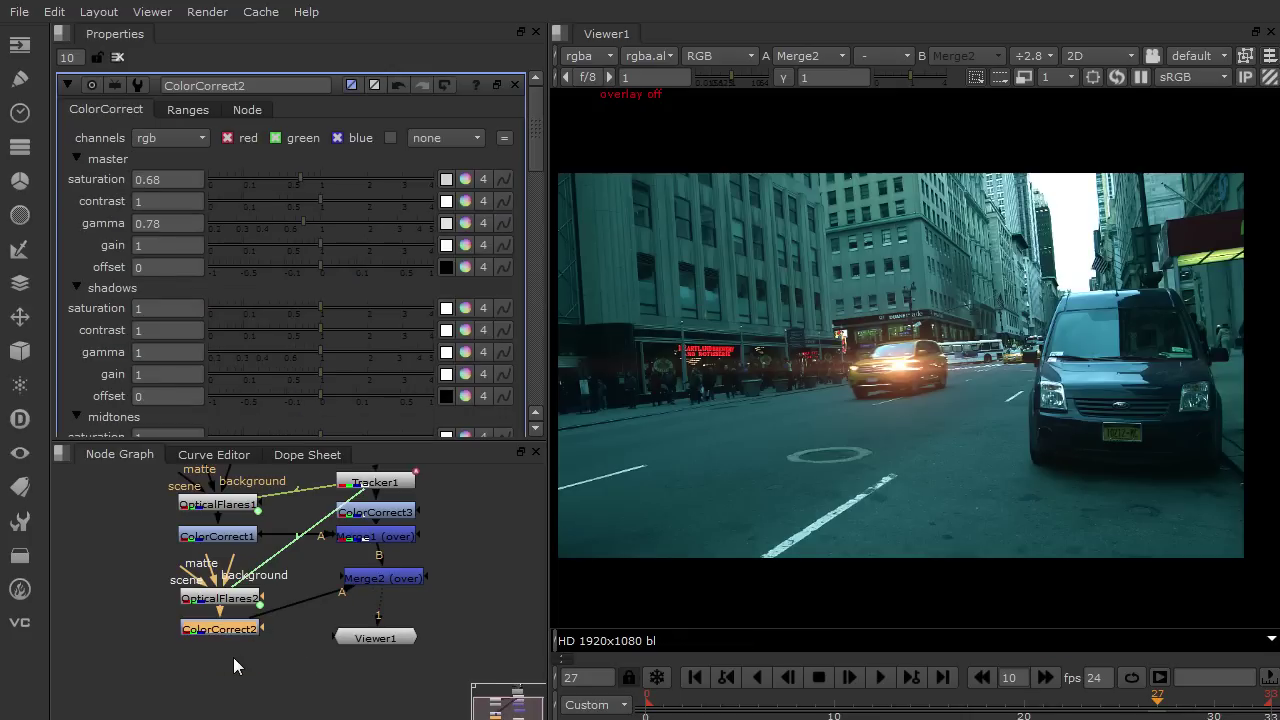
Return to frame 5 and check OpticalFlares2's render mode and colorspace settings
click(740, 700)
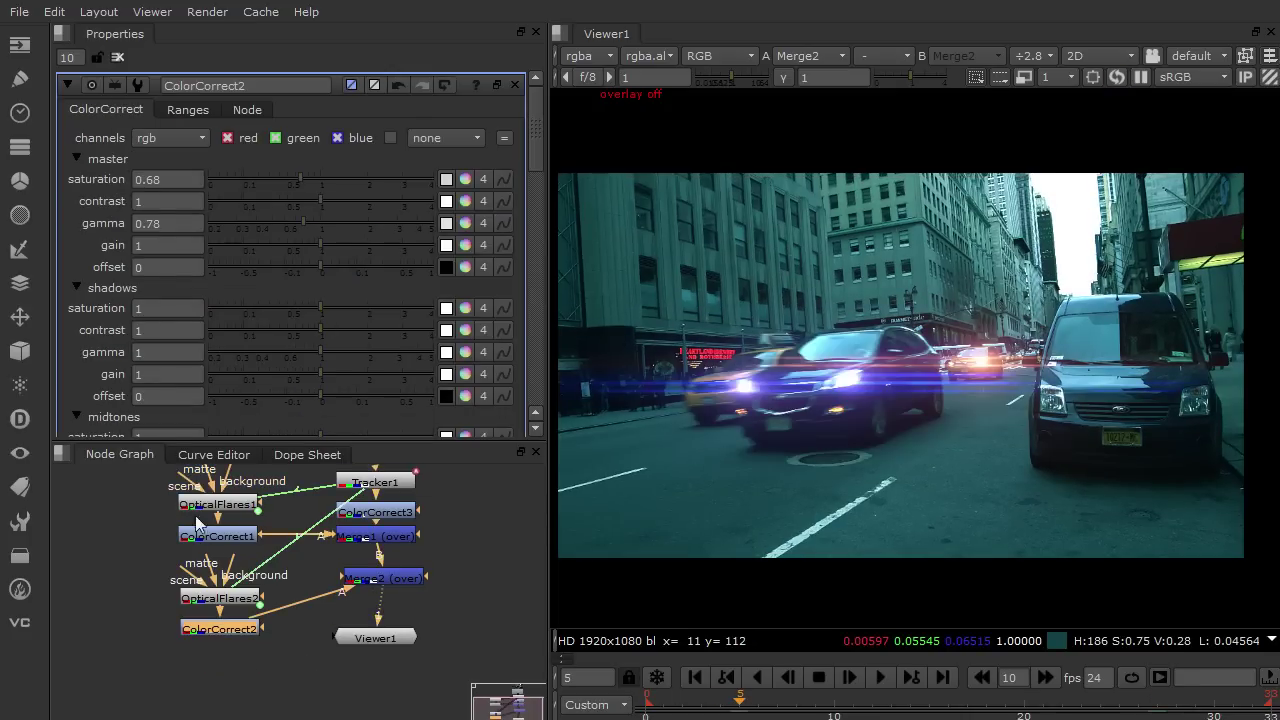
double_click(233, 600)
scroll(527, 167, down, 5)
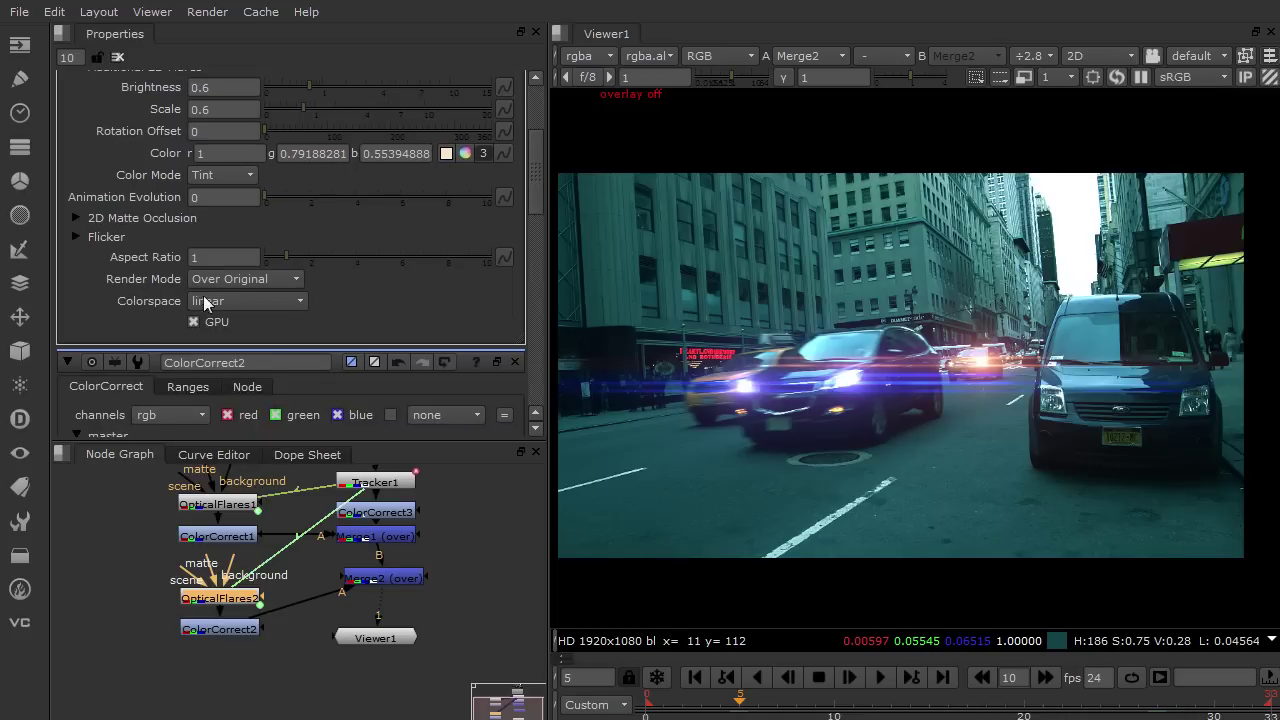
click(233, 297)
click(221, 303)
scroll(534, 190, up, 5)
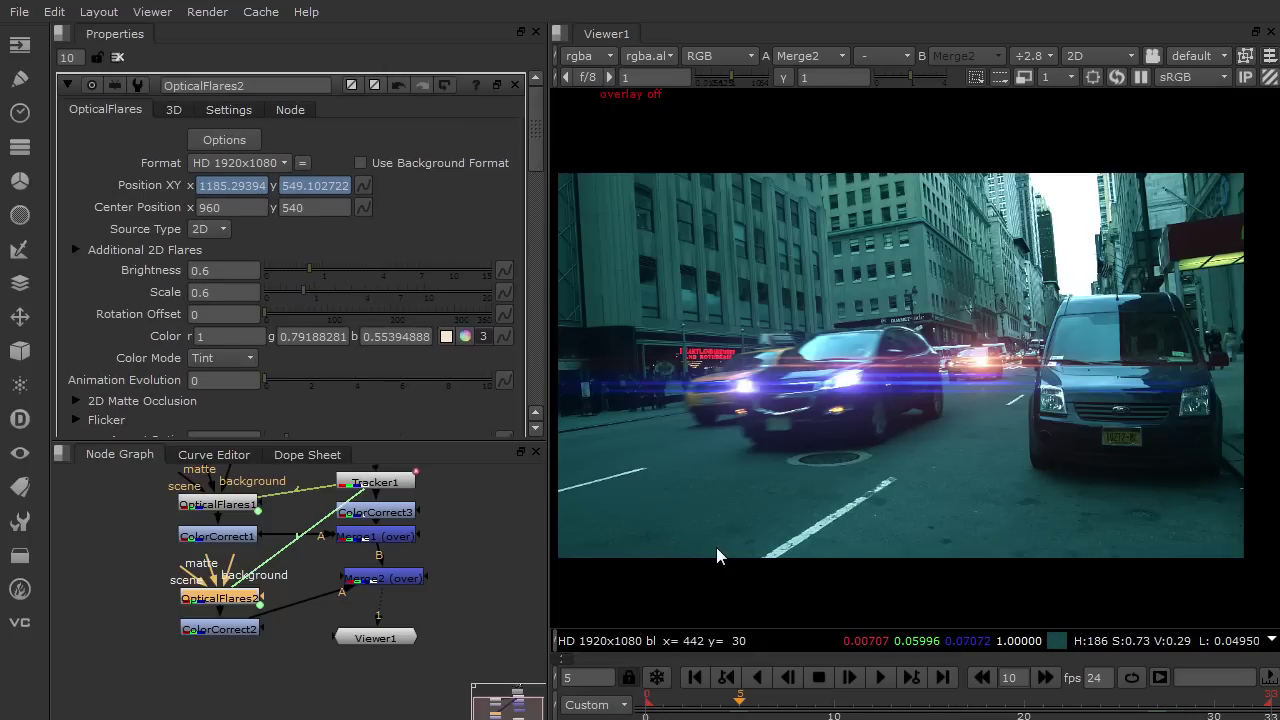
Fit the whole node tree in view and open the flare options of OpticalFlares1
key(f)
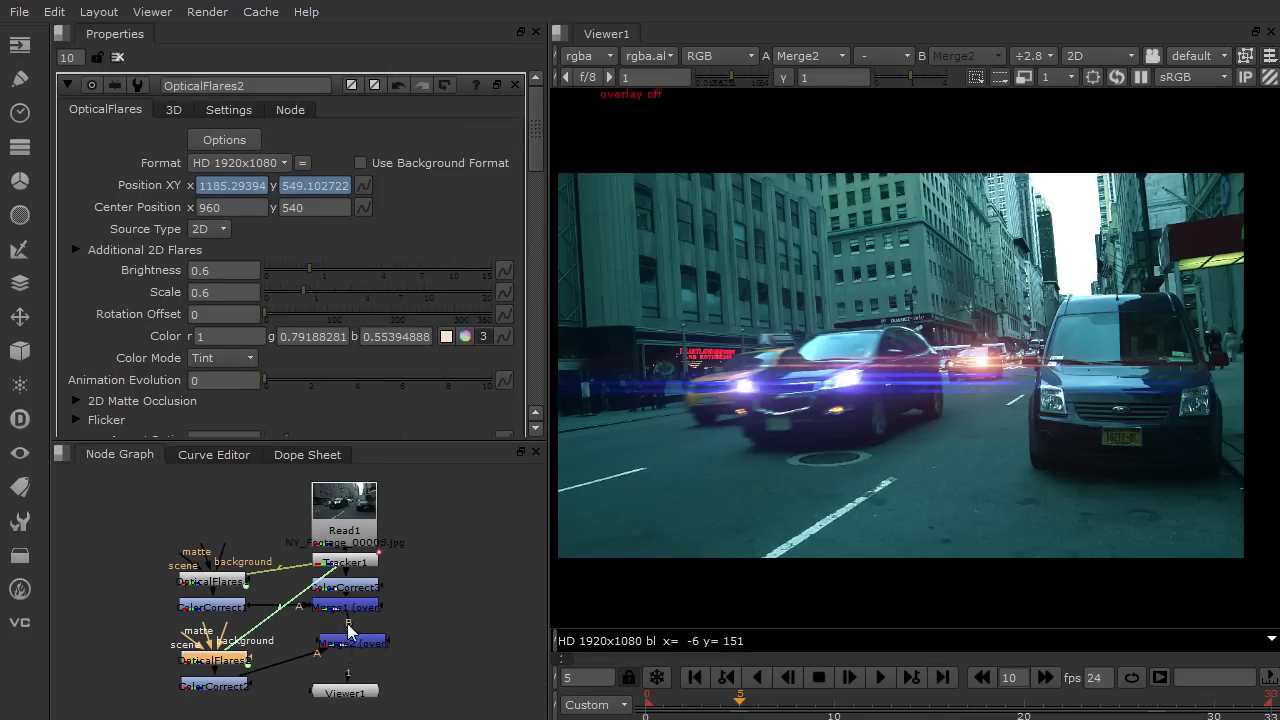
middle_drag(348, 624, 304, 596)
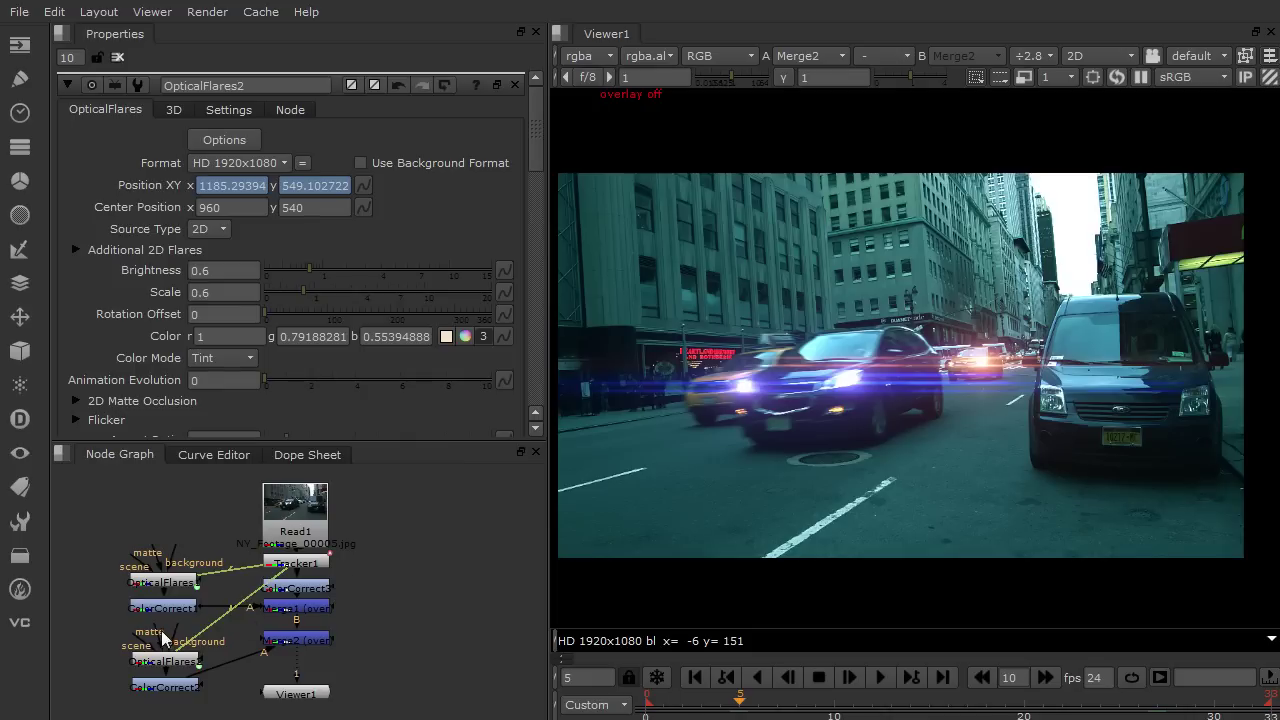
click(163, 588)
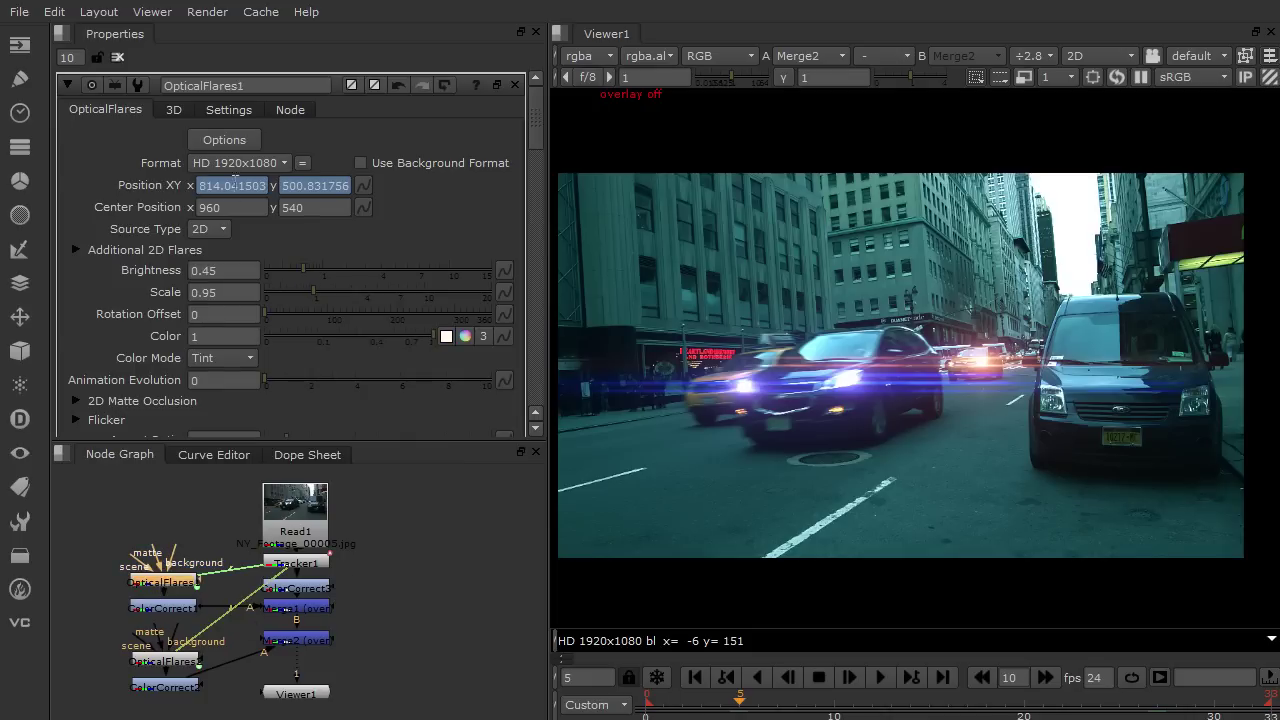
click(222, 140)
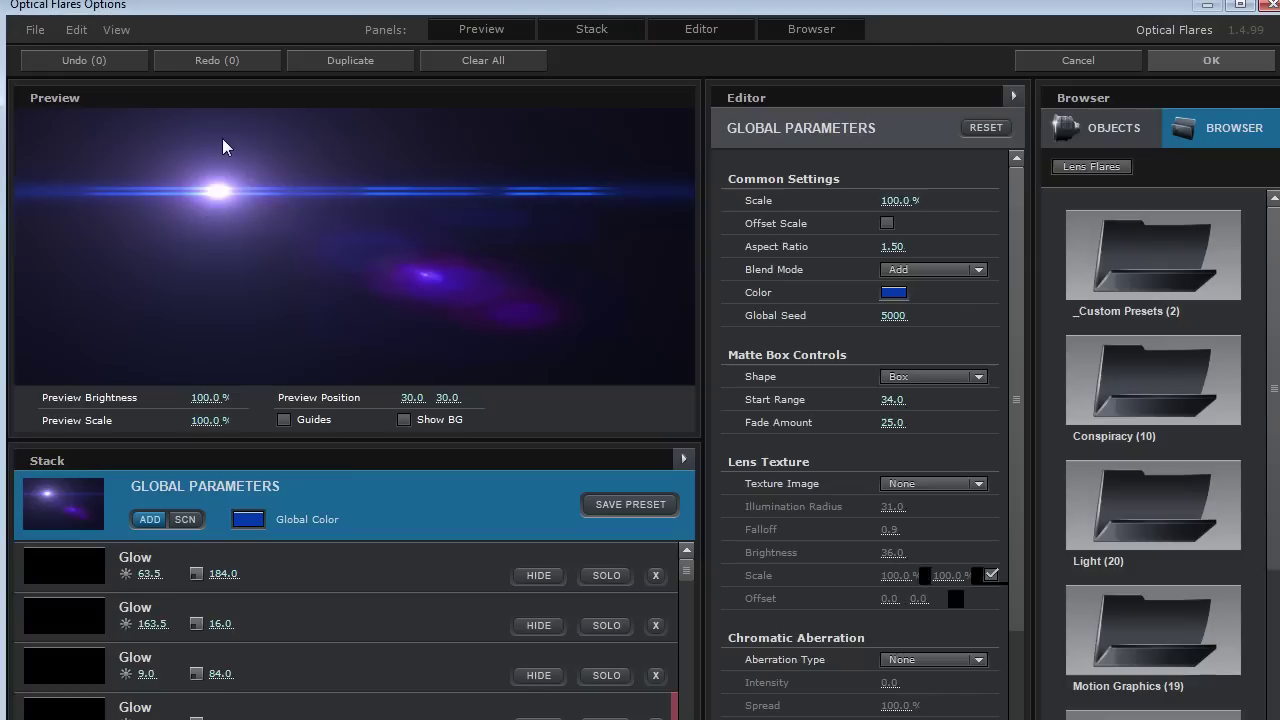
Examine the flare preview at different positions and scales, both without and with Offset Scale enabled
mouse_move(222, 138)
mouse_down()
mouse_move(227, 185)
mouse_move(270, 218)
mouse_move(212, 156)
mouse_up()
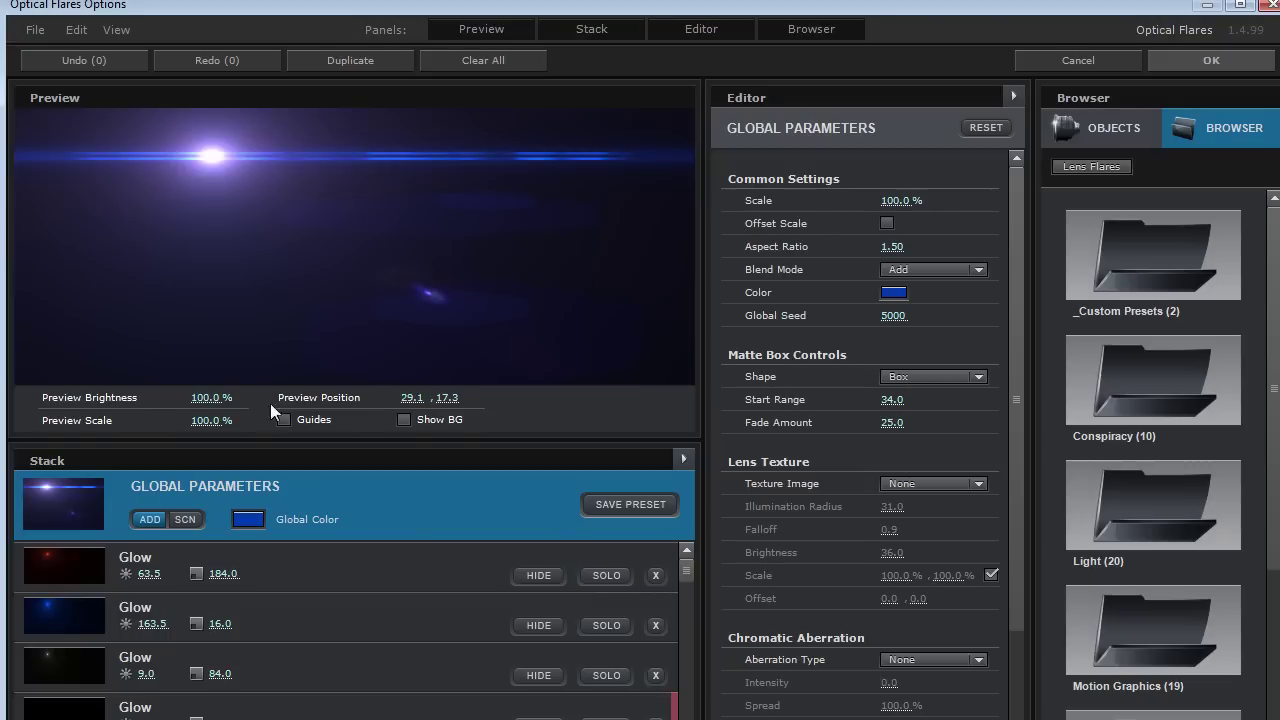
drag(205, 419, 254, 416)
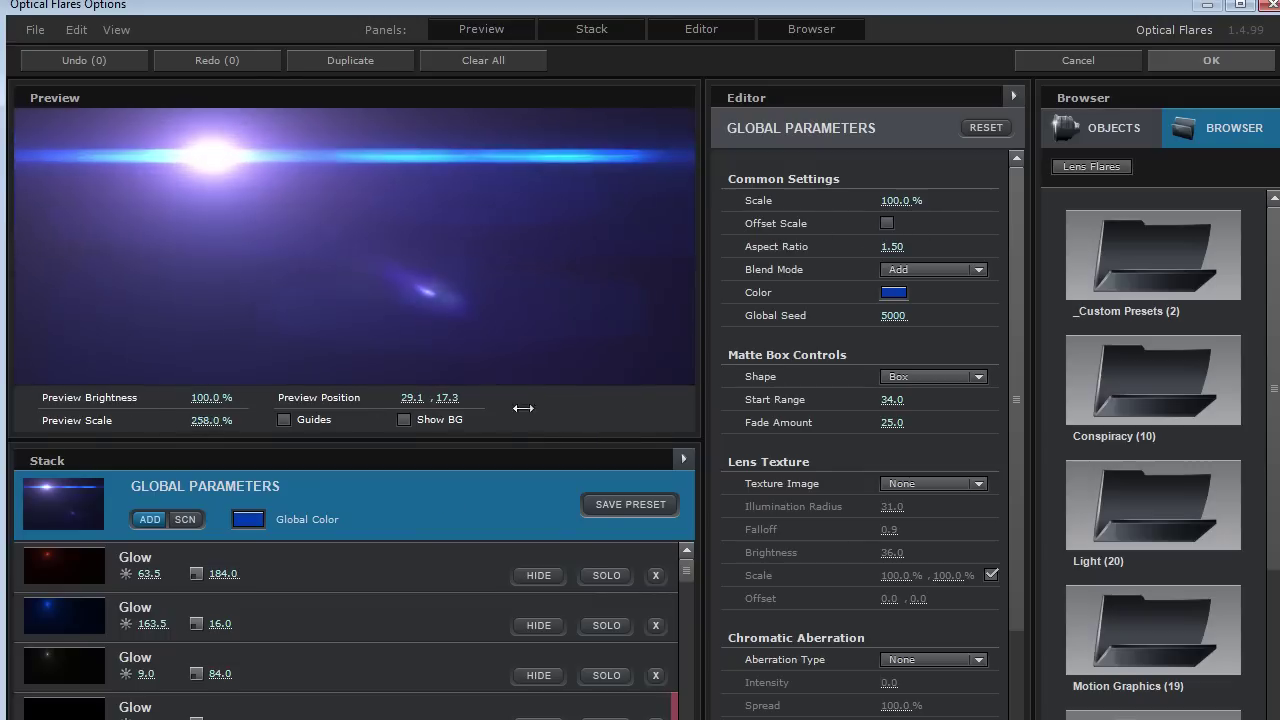
drag(573, 407, 170, 178)
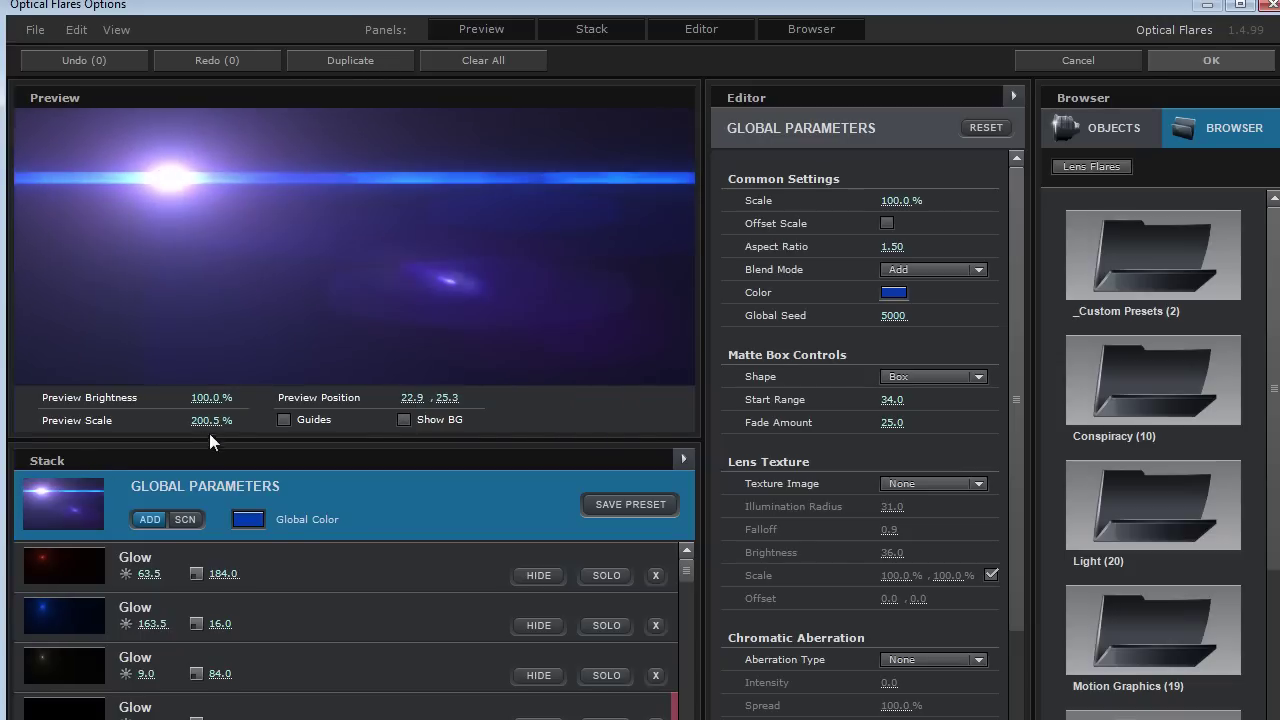
drag(195, 424, 70, 422)
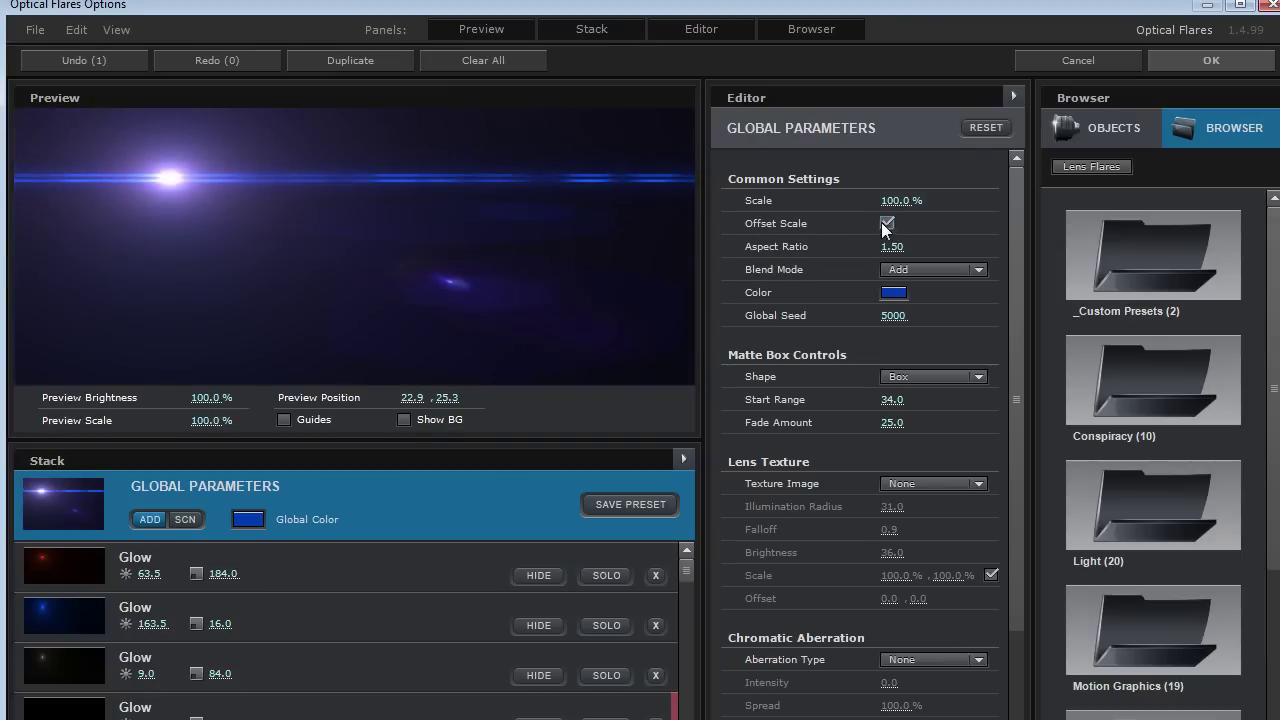
drag(210, 421, 266, 409)
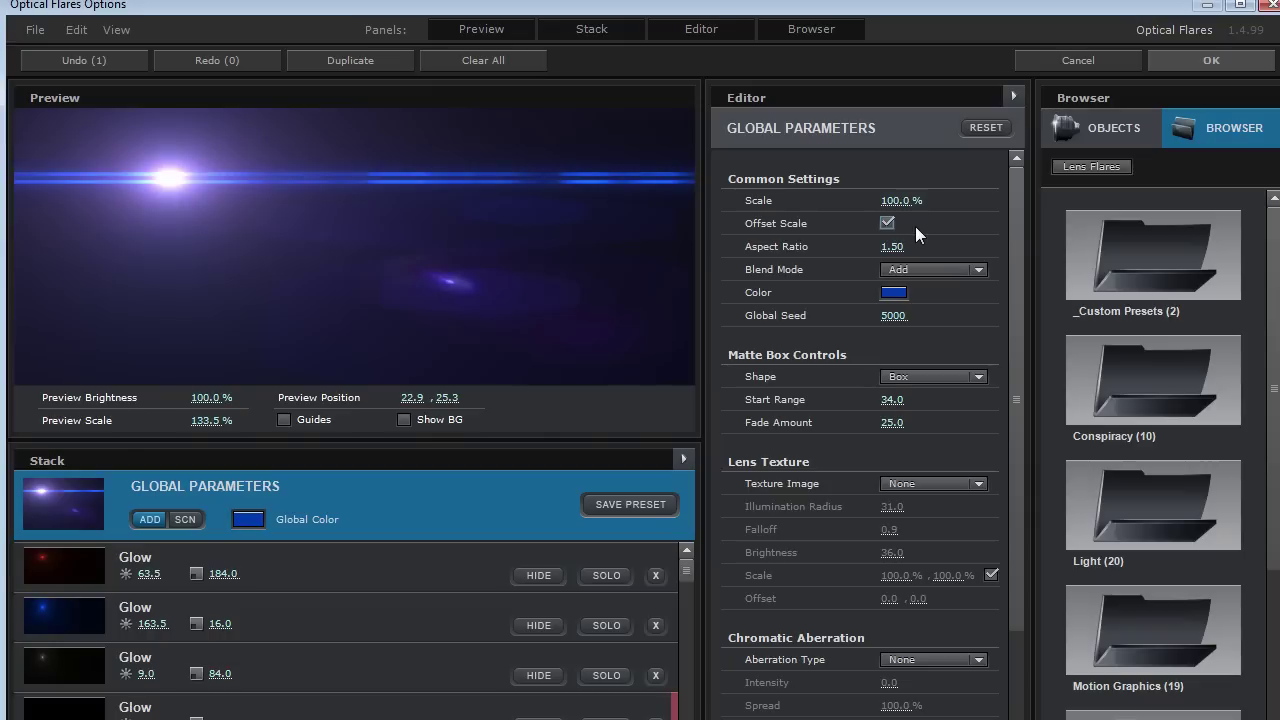
Load the JayJay preset from the Light folder and preview it at different positions and a reduced scale of 26%
double_click(1103, 531)
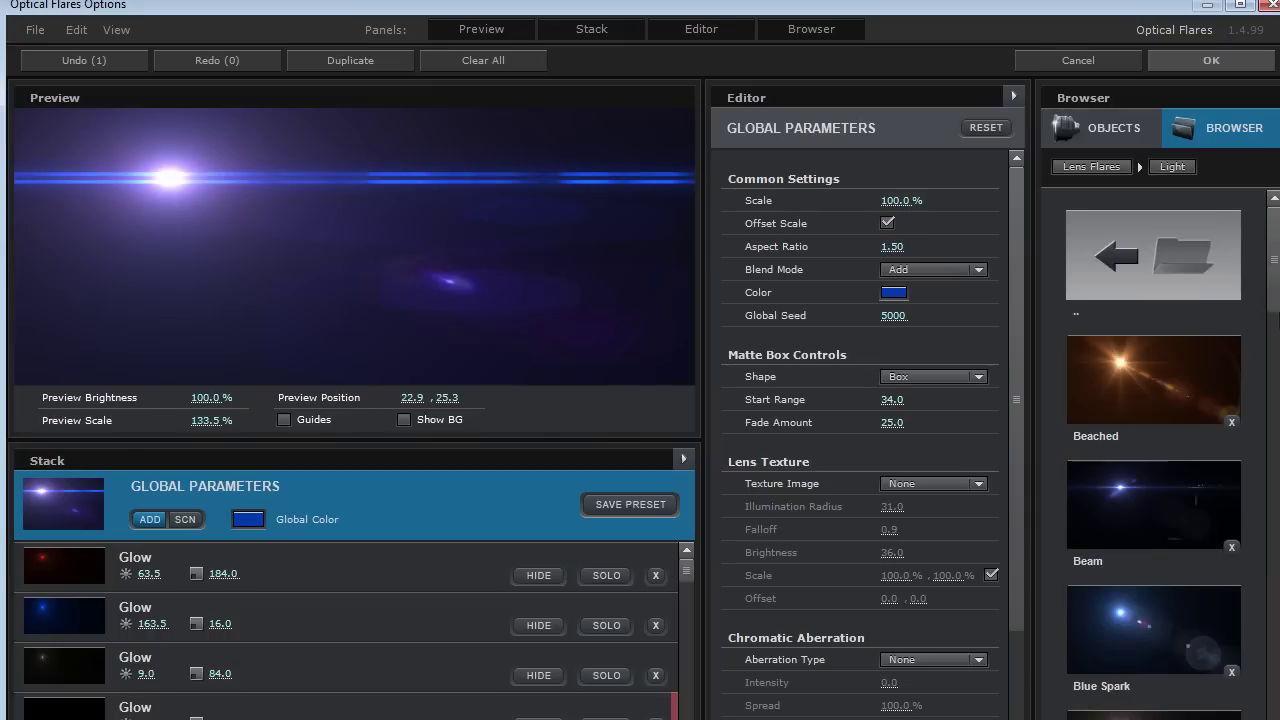
scroll(1270, 303, down, 1)
scroll(1153, 400, down, 7)
click(1153, 455)
drag(260, 229, 634, 200)
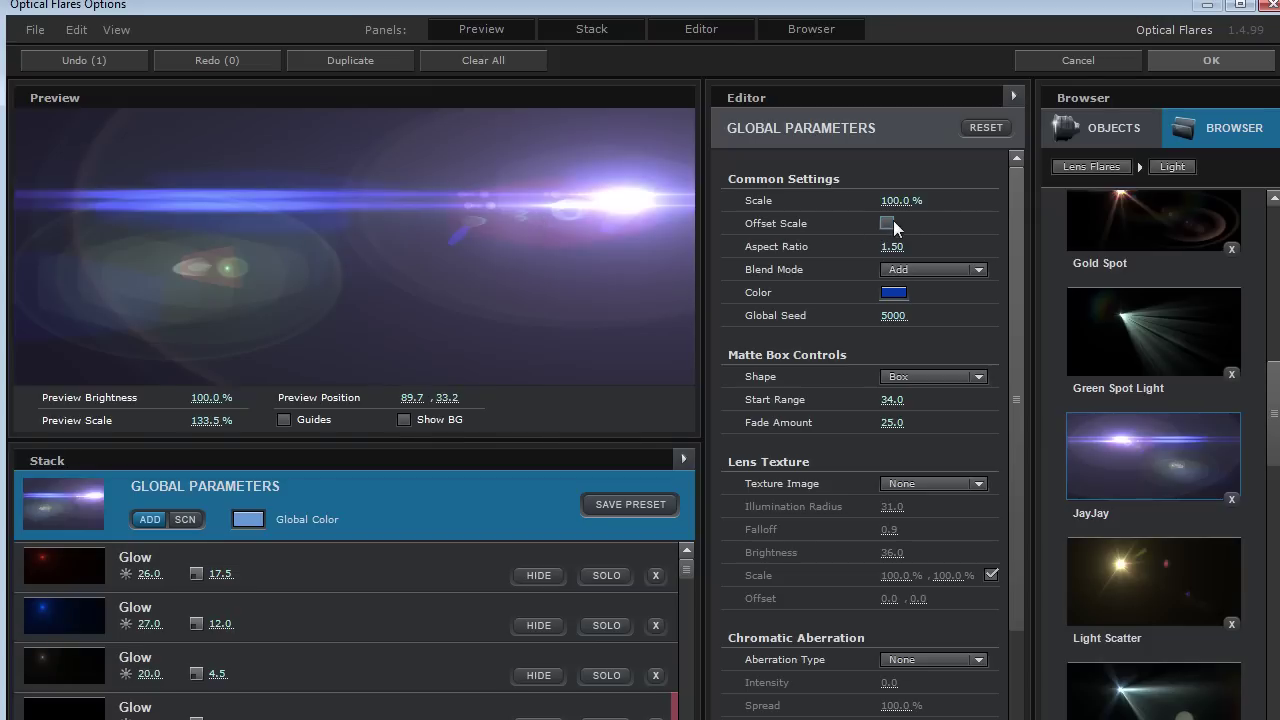
drag(205, 423, 150, 426)
drag(621, 128, 604, 193)
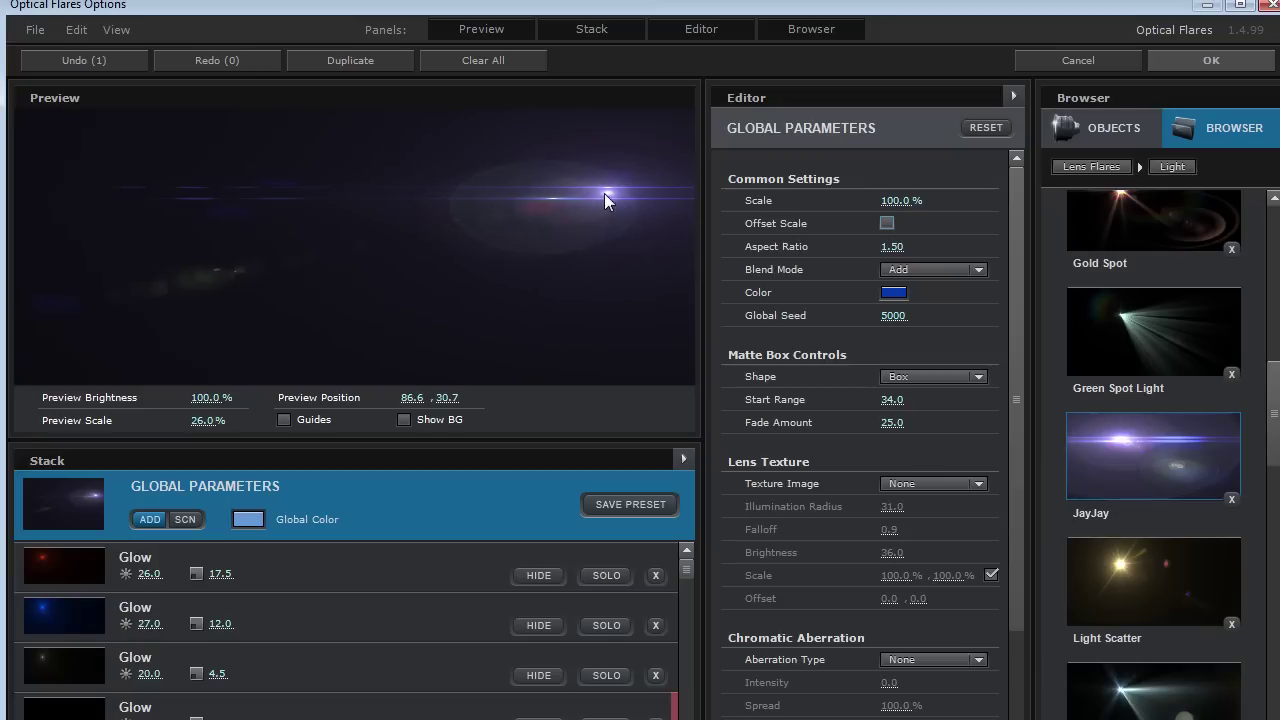
Enable Offset Scale for the JayJay flare and compare its preview at different scales and positions, ending at 84.5% scale
click(887, 224)
mouse_move(208, 420)
mouse_down()
mouse_move(324, 436)
mouse_move(199, 437)
mouse_up()
drag(560, 290, 344, 282)
drag(228, 426, 357, 433)
drag(420, 287, 589, 292)
drag(201, 427, 189, 427)
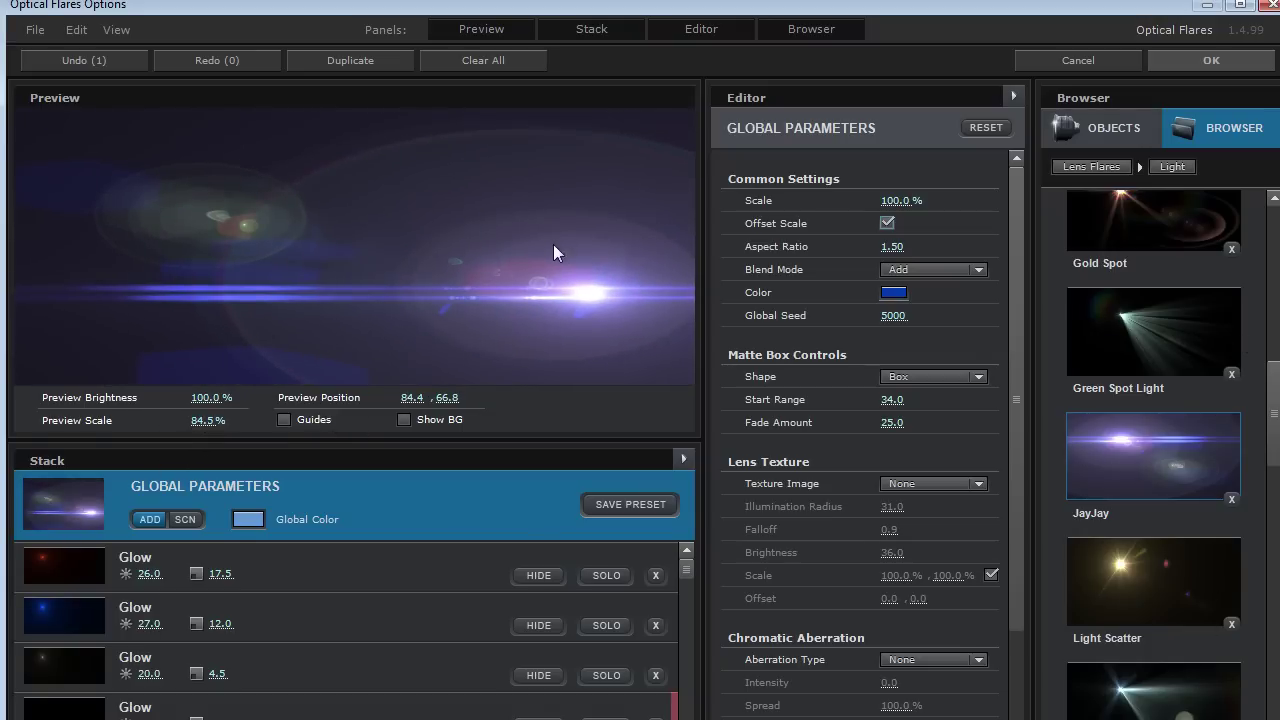
Switch back to the blue custom preset, set its lens texture image to Dirty and reposition the flare in the preview
drag(341, 324, 553, 181)
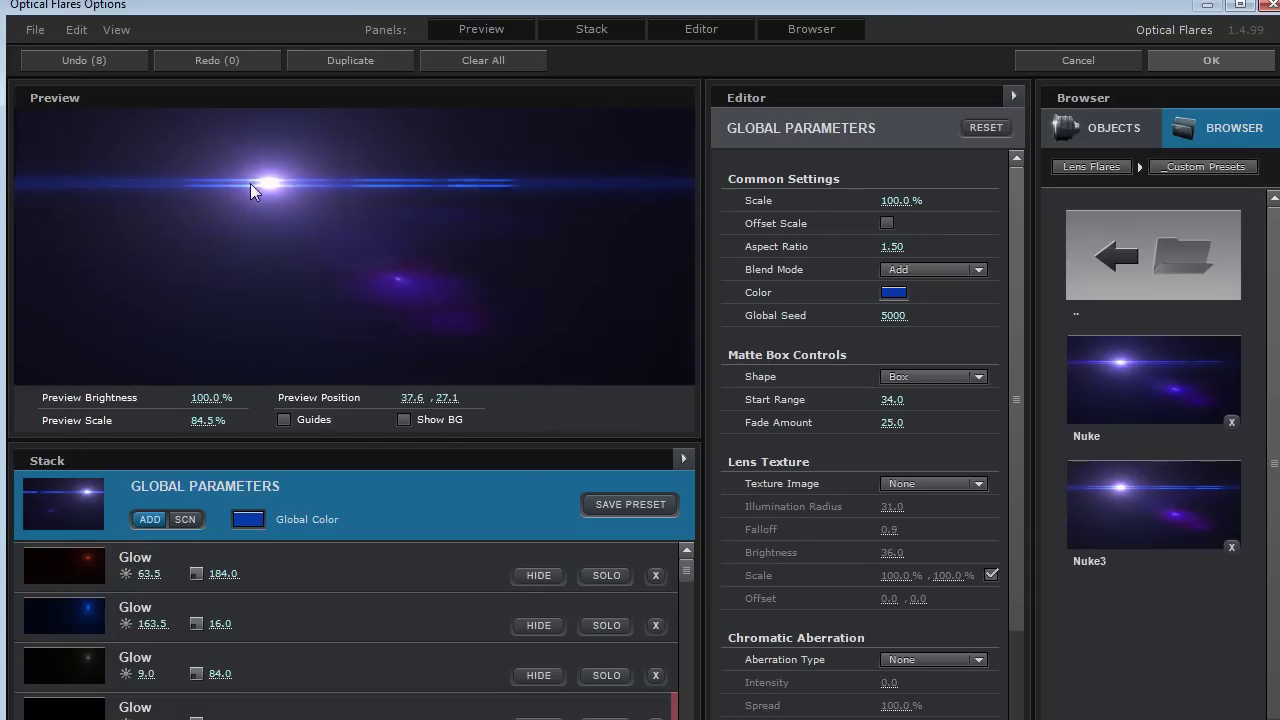
drag(250, 183, 198, 185)
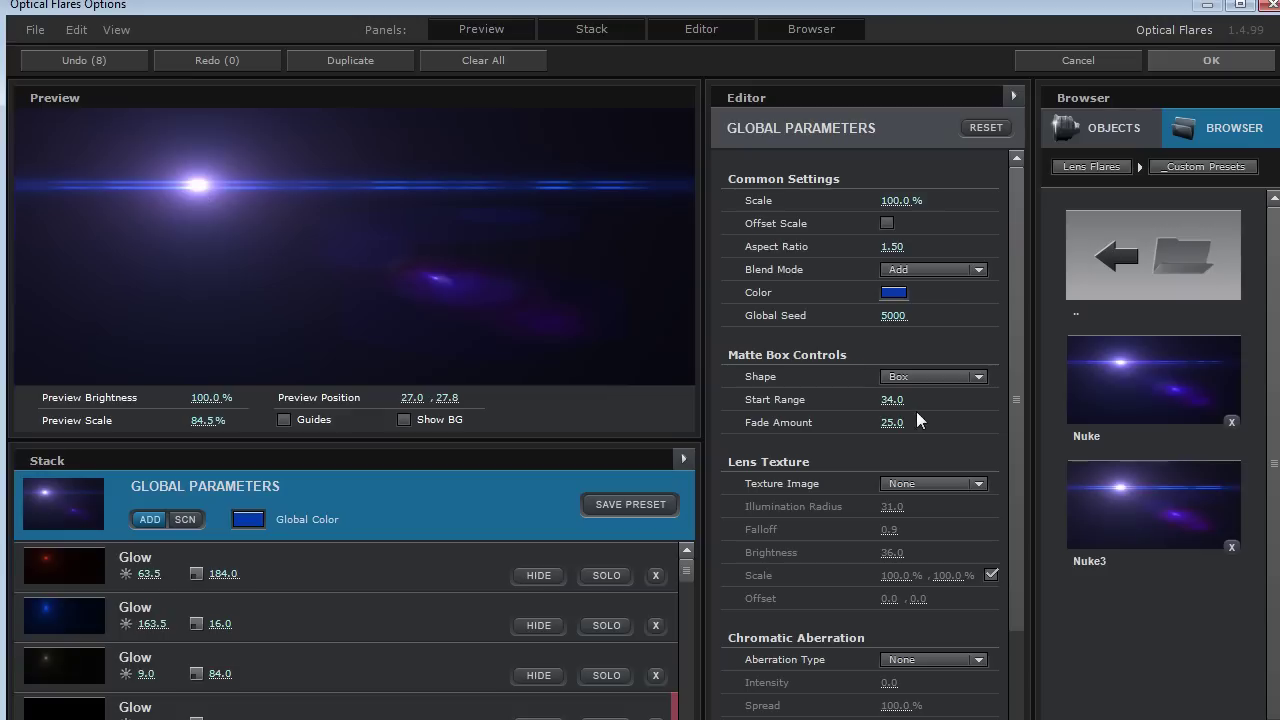
scroll(1017, 292, down, 2)
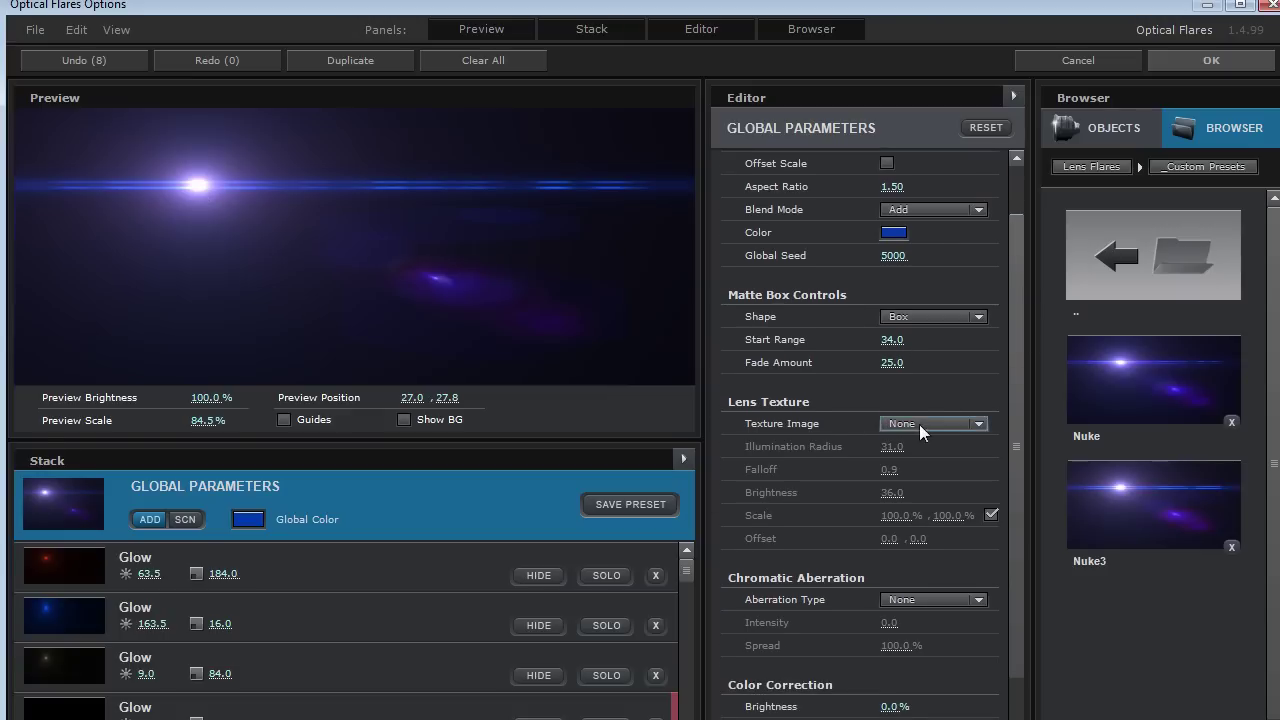
click(918, 424)
click(926, 536)
drag(198, 185, 495, 166)
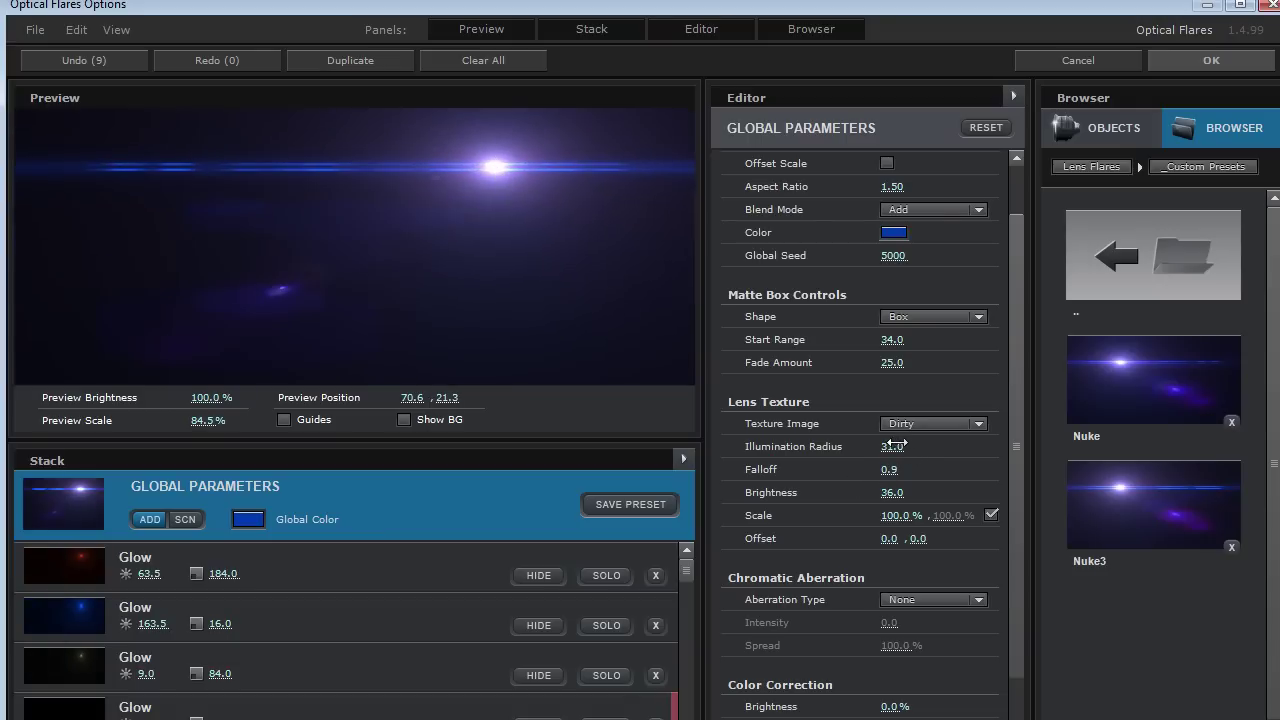
Raise the lens texture brightness to 165 and its illumination radius to 42.5, previewing the flare at different positions
drag(891, 492, 955, 492)
drag(494, 166, 405, 210)
drag(880, 492, 755, 497)
drag(523, 276, 826, 229)
scroll(778, 292, down, 1)
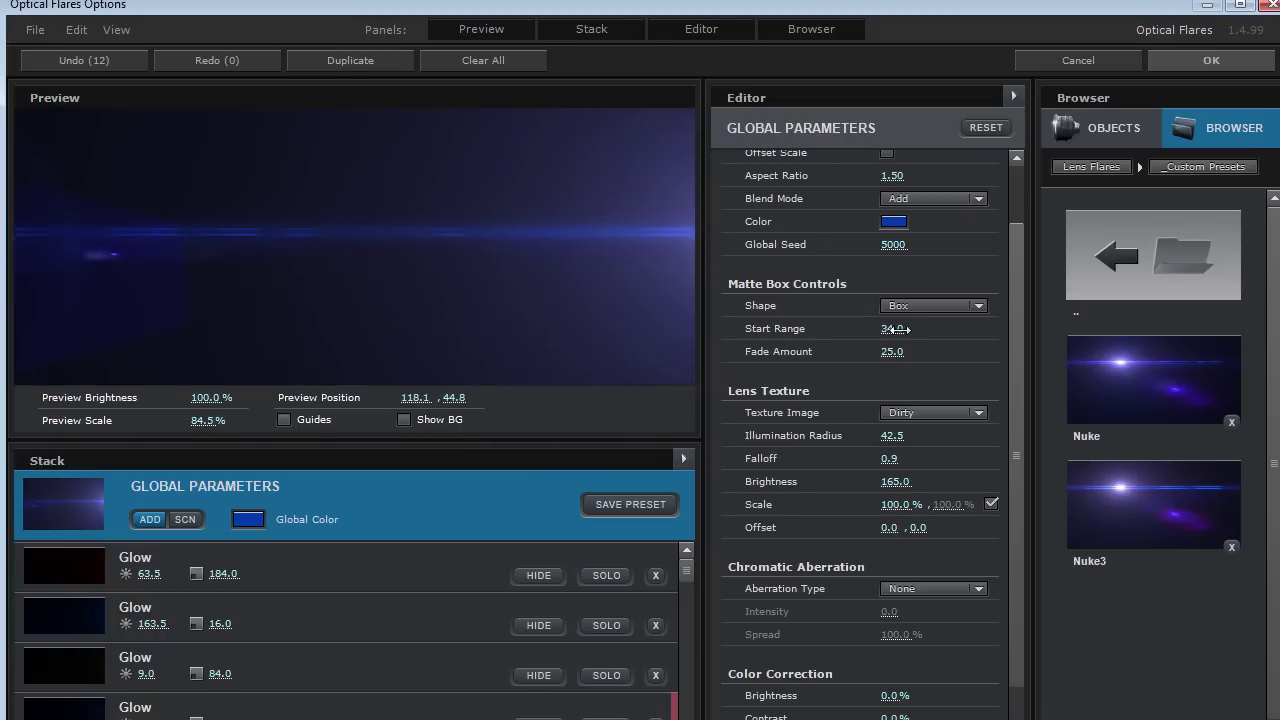
Adjust the matte box Start Range and move the preview flare to about 30.1, 24.5
drag(898, 329, 878, 356)
click(624, 238)
drag(624, 238, 253, 175)
drag(311, 240, 200, 178)
Show the settings of the Glow element with scale 44.5, then close the flare options without saving
scroll(690, 568, down, 2)
click(421, 638)
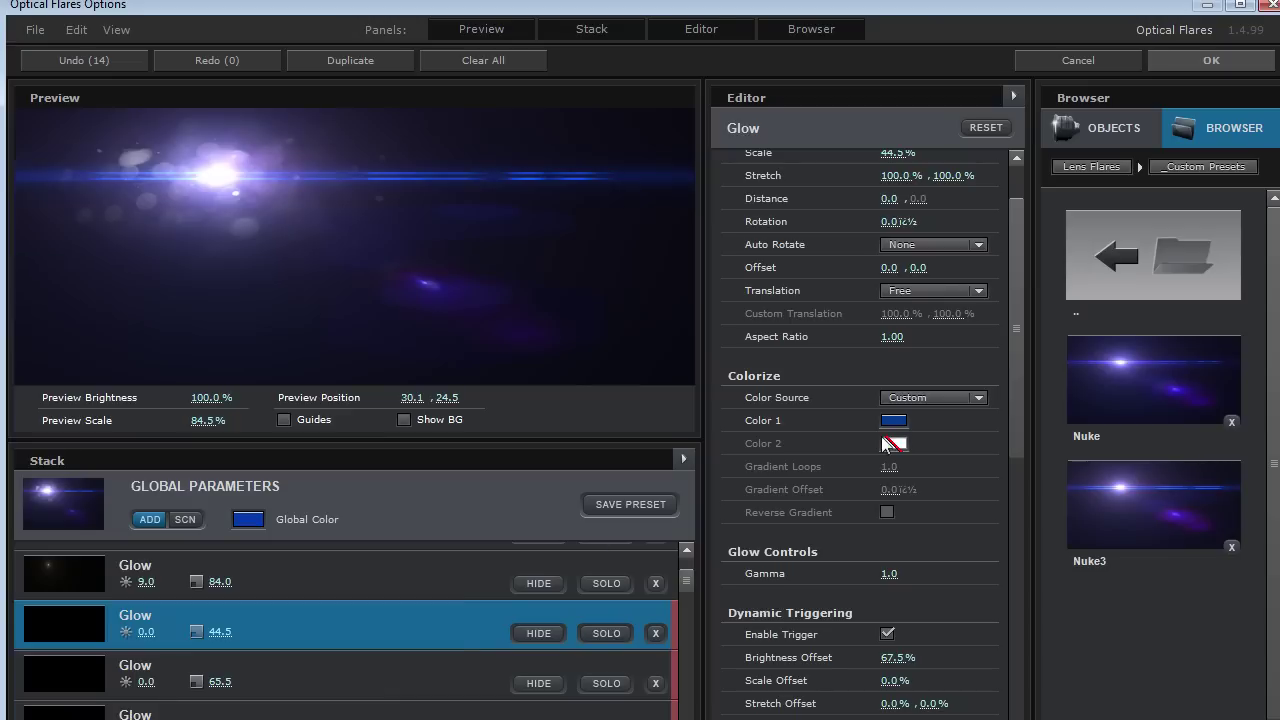
click(1060, 62)
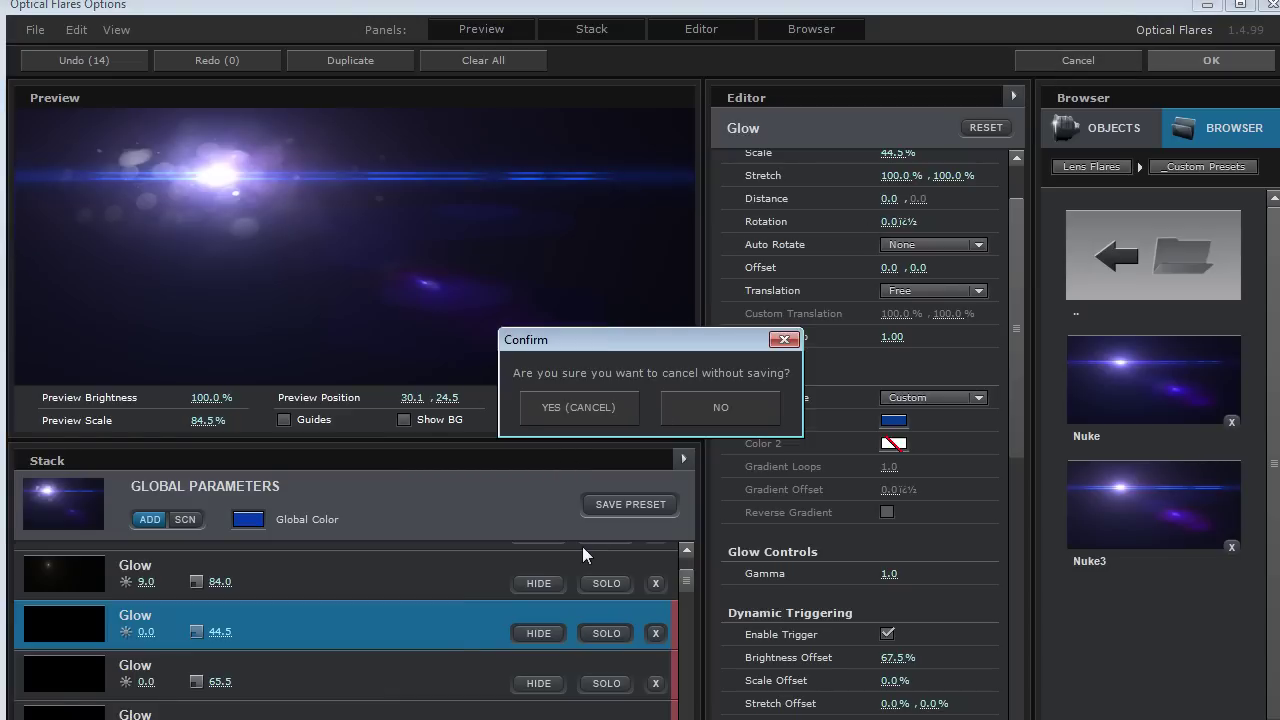
click(571, 398)
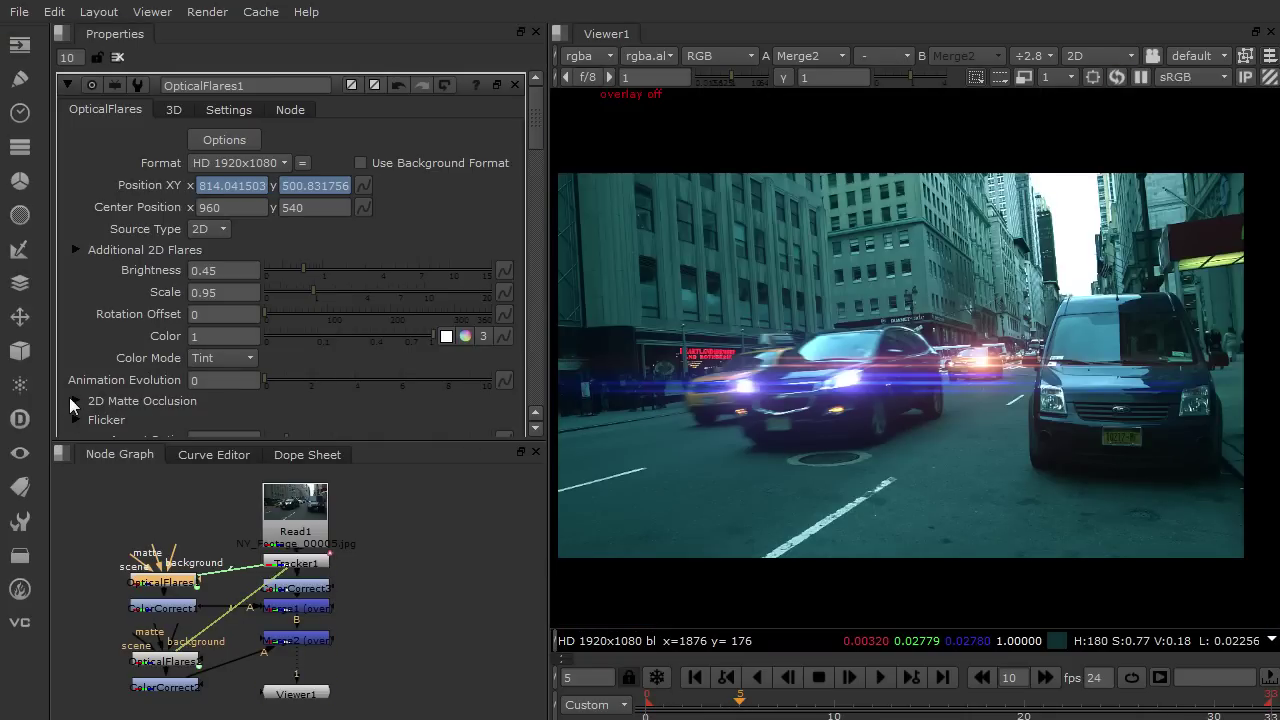
Paste the Chess_Light.mov Read node into free space, view it on its own and scrub through its frames
middle_drag(420, 618, 338, 611)
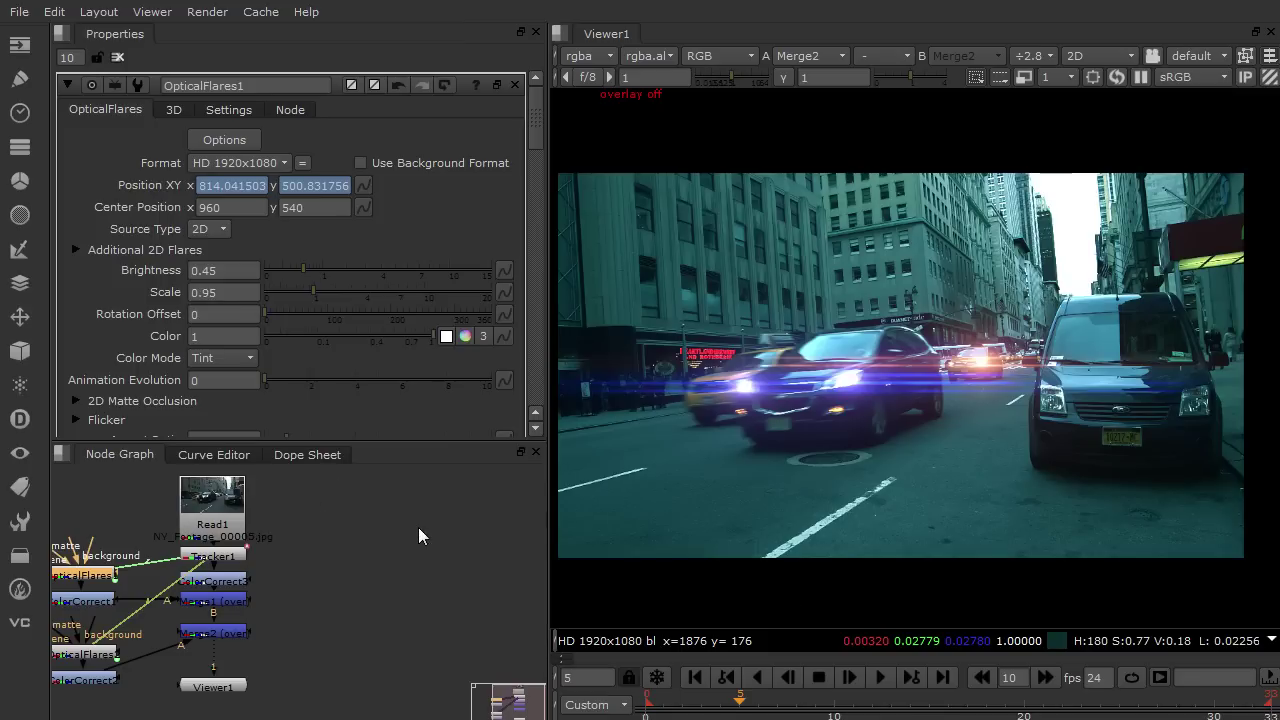
key(ctrl+v)
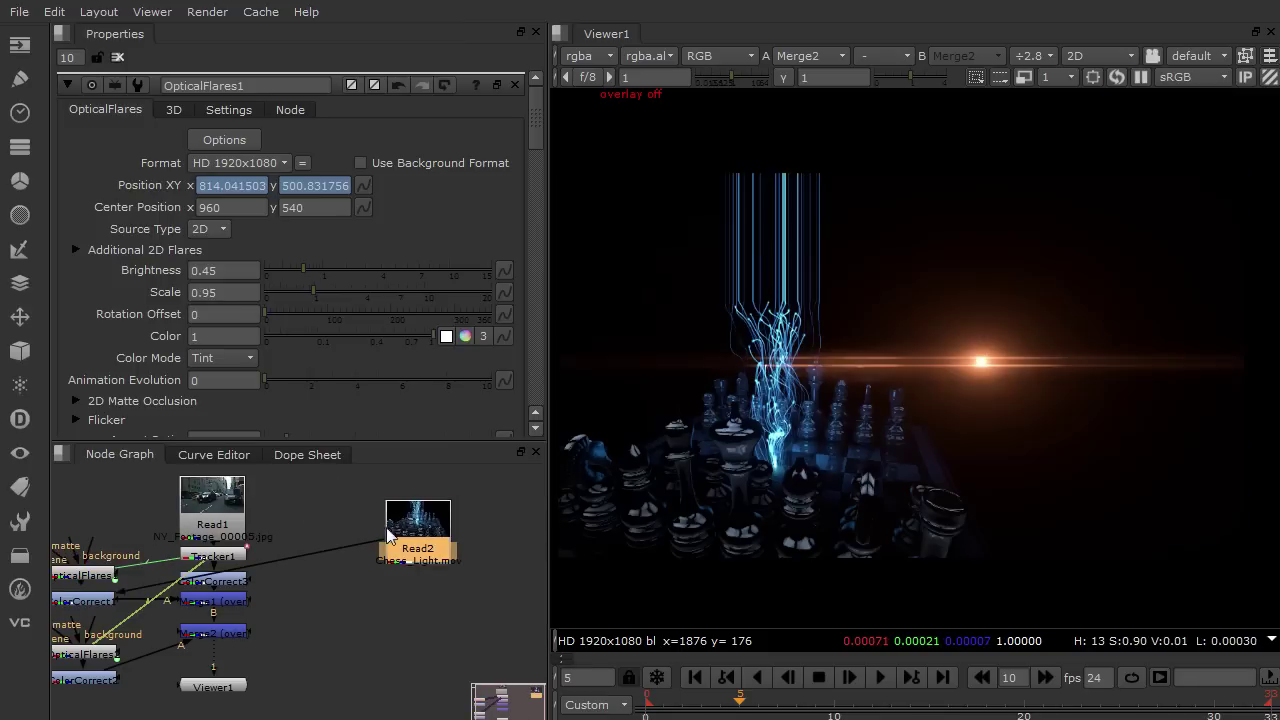
key(1)
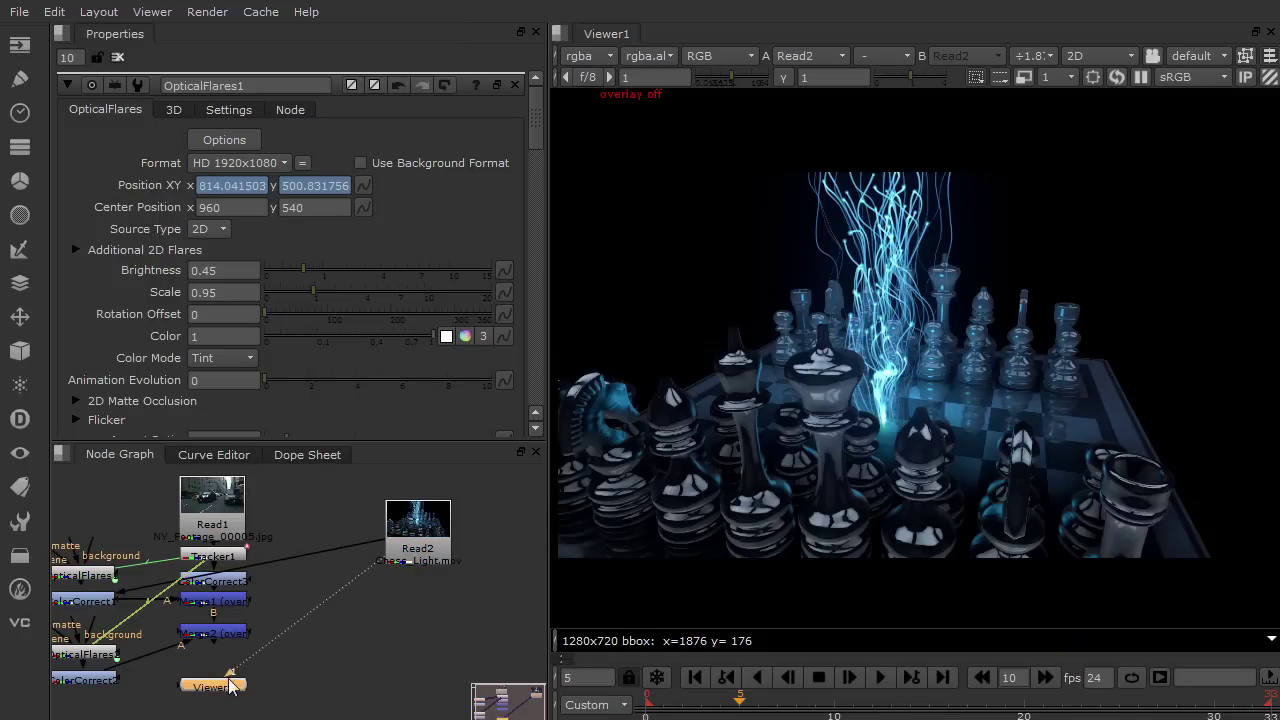
drag(229, 679, 351, 672)
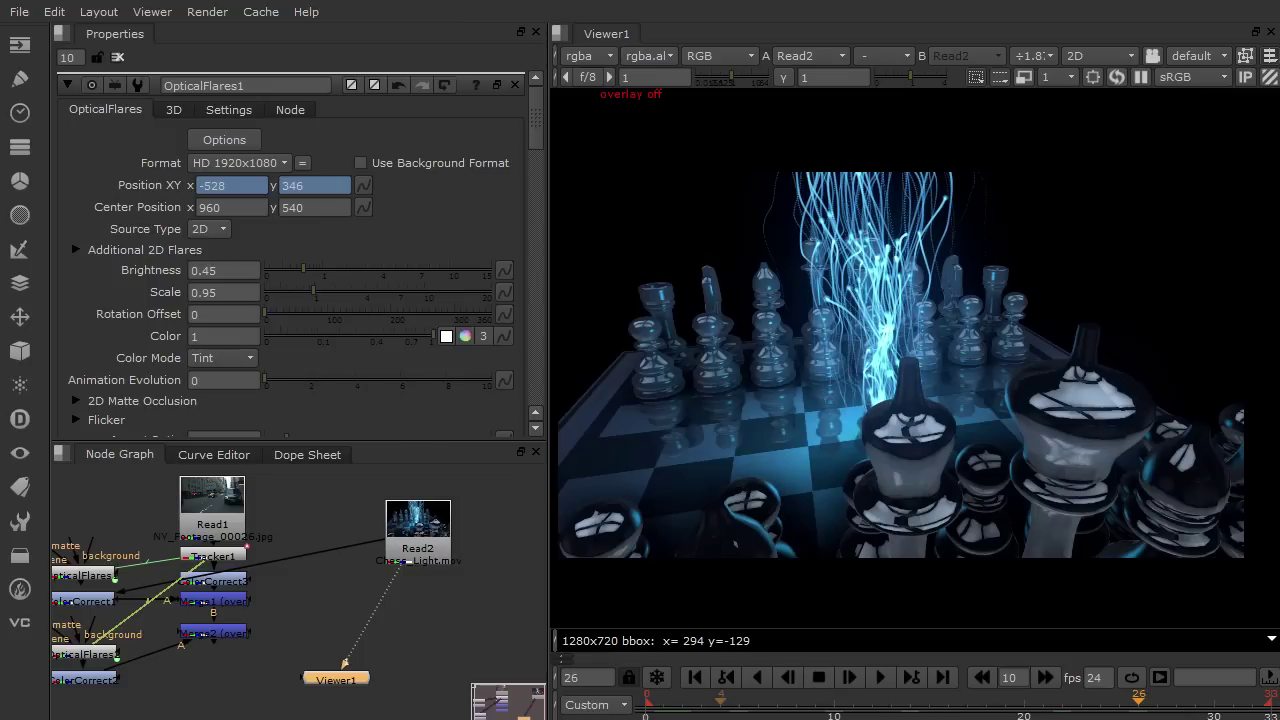
drag(738, 700, 1232, 705)
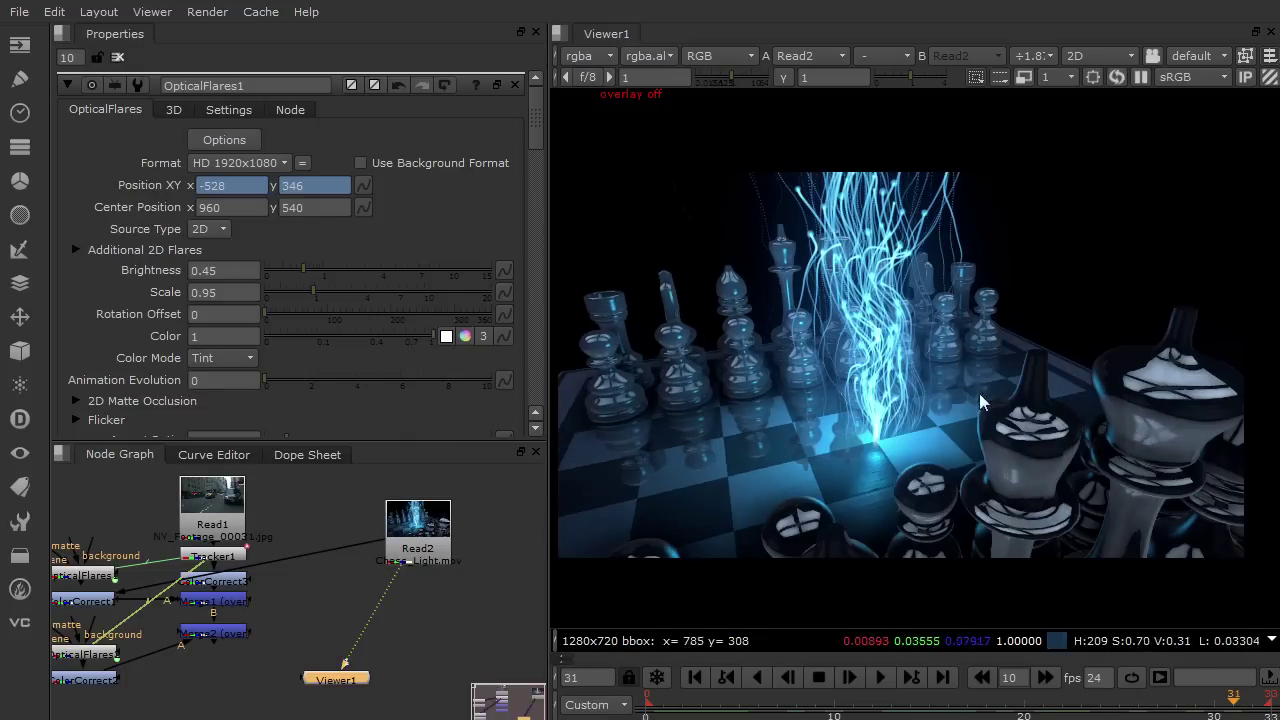
drag(851, 712, 778, 700)
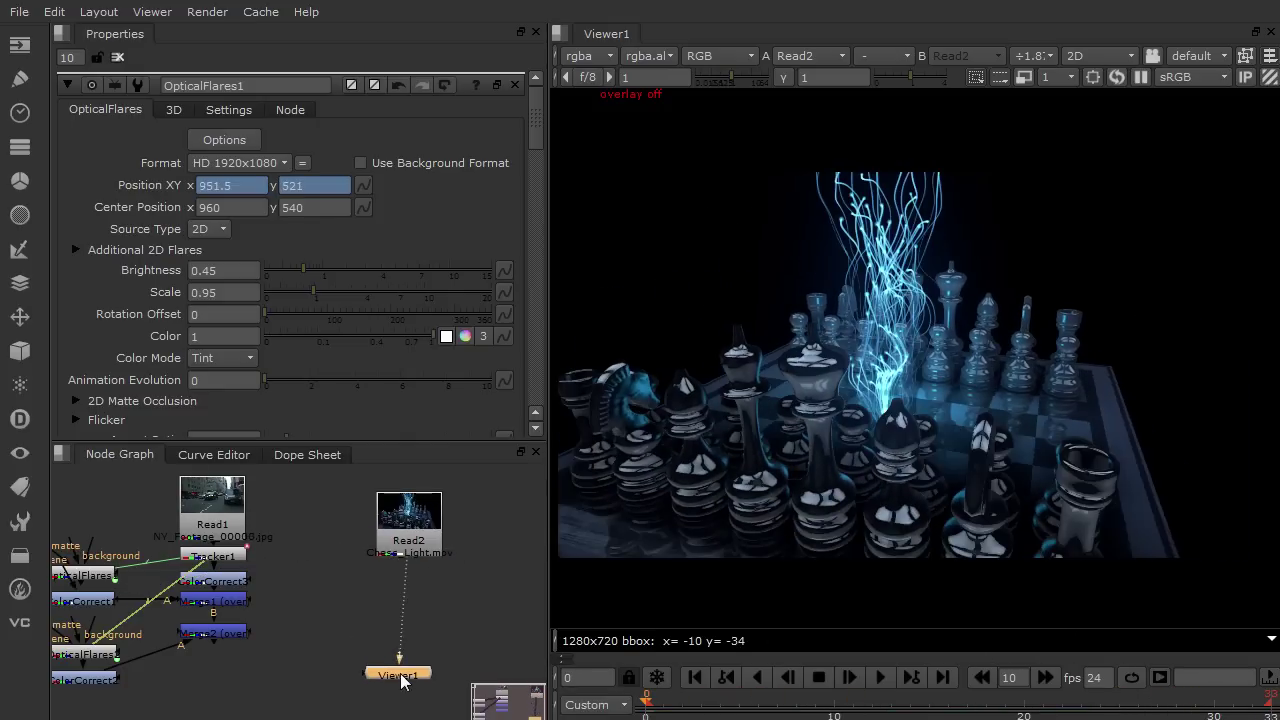
Add a new OpticalFlares node, merge it over the Chess_Light.mov footage and view the merged result
click(409, 527)
click(336, 579)
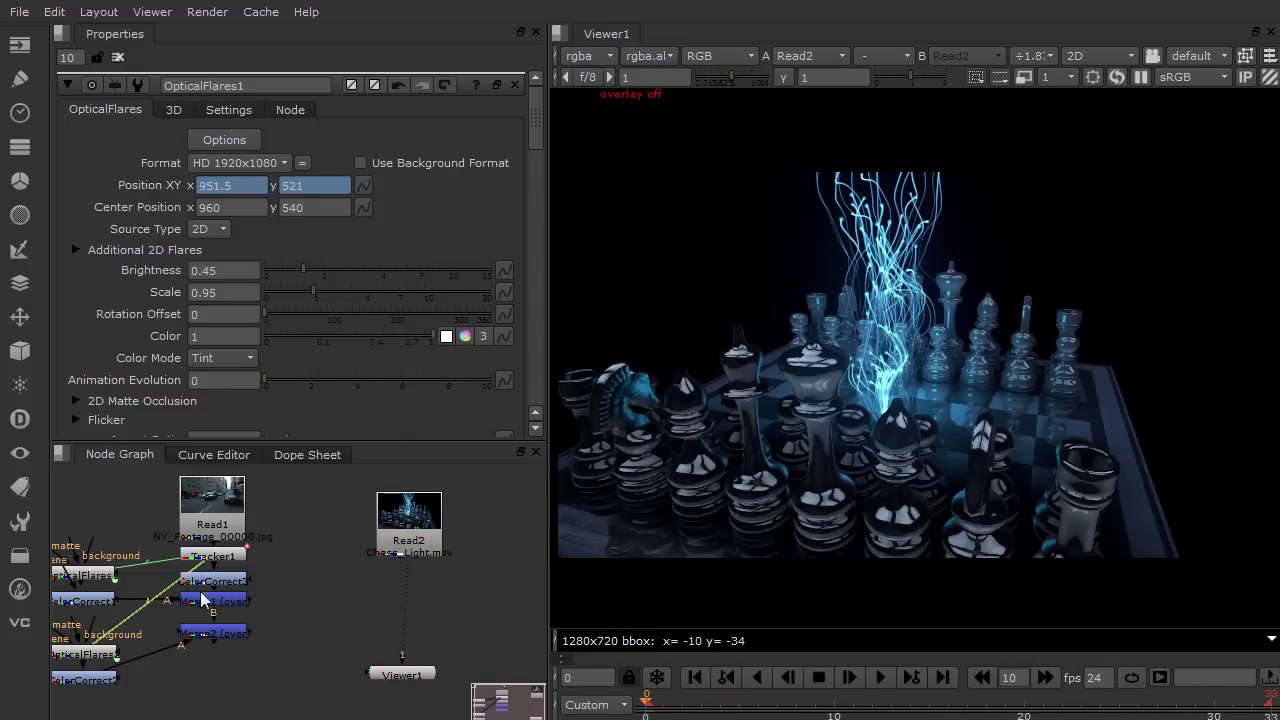
key(Tab)
text(OpticalFlares)
key(Return)
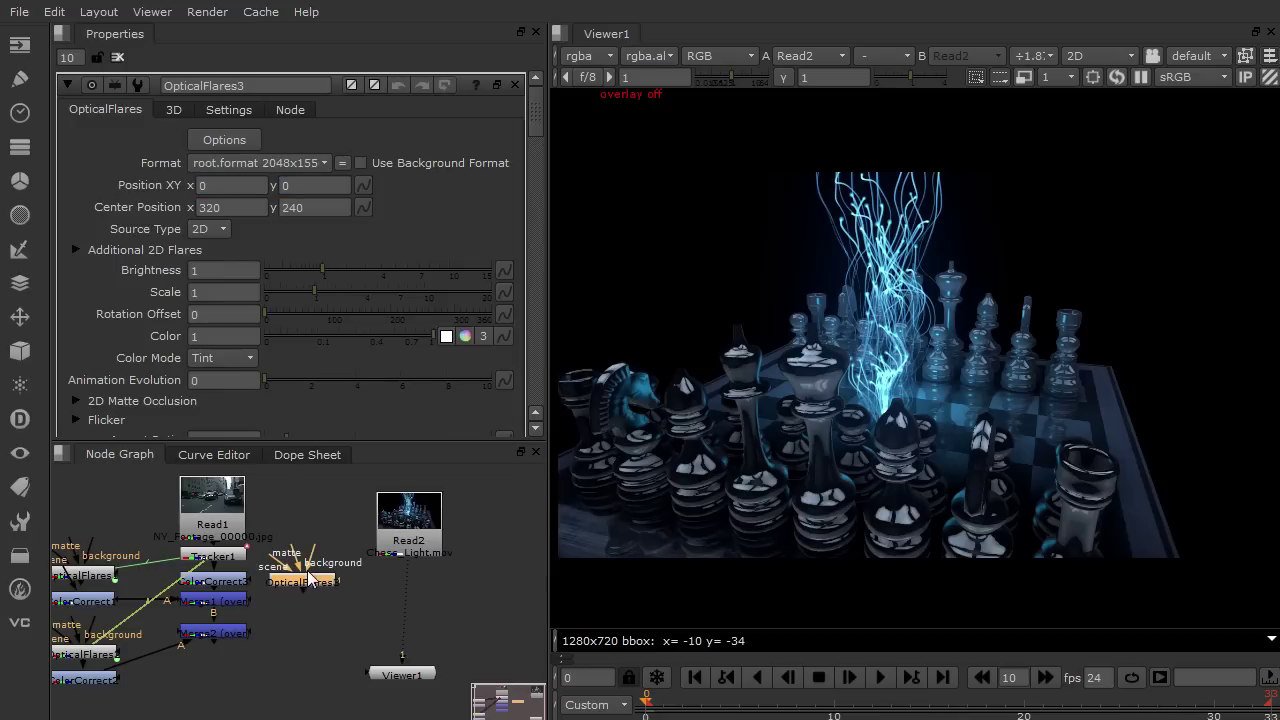
key(m)
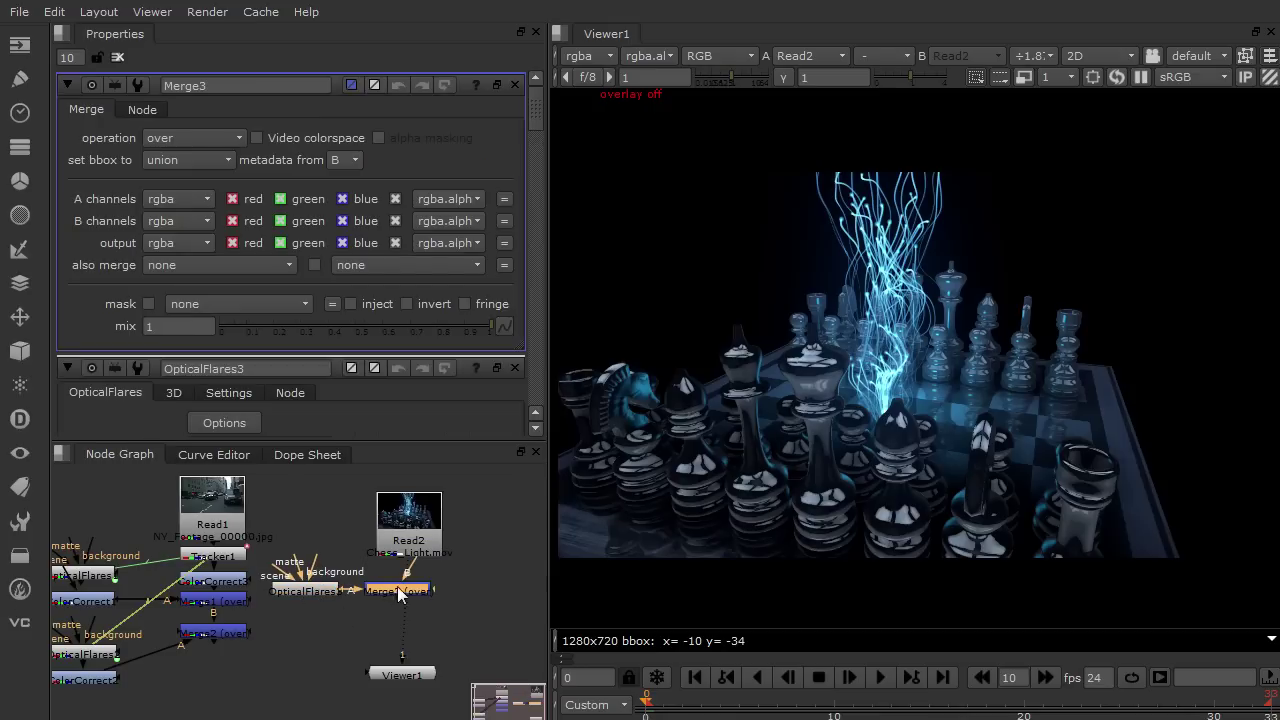
drag(397, 593, 403, 602)
key(1)
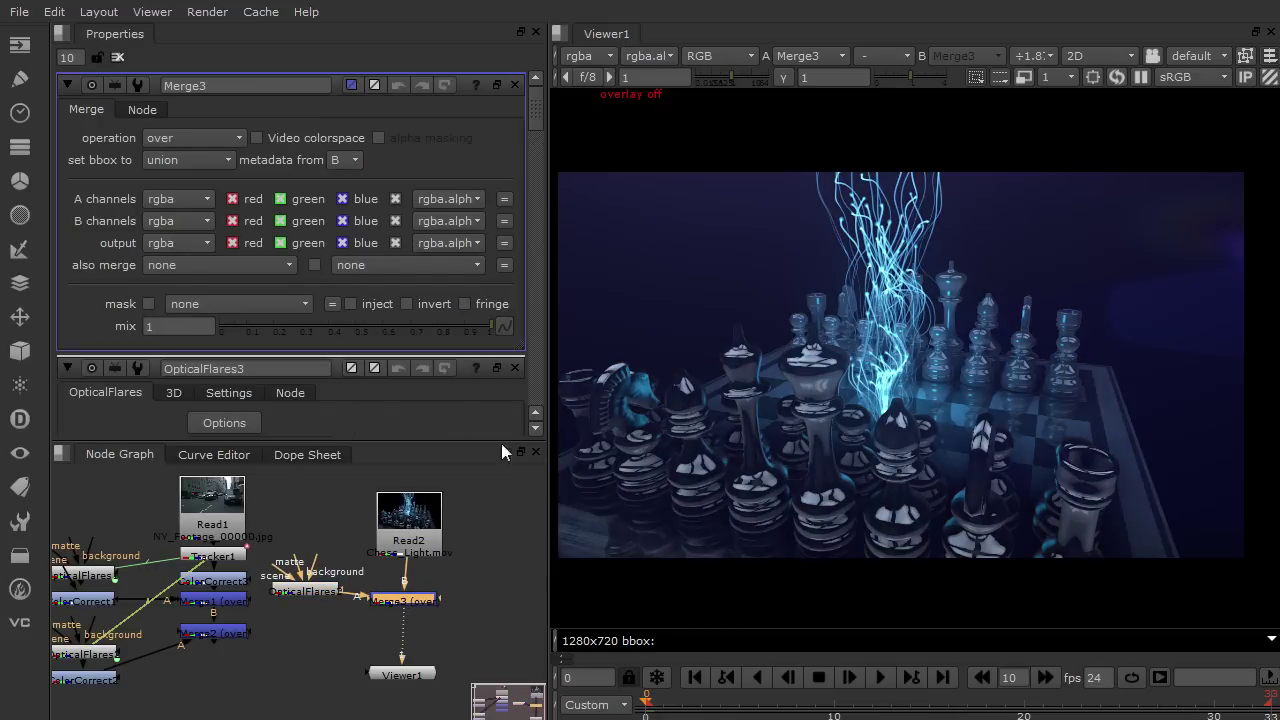
Create a 1280x720 format named 720 for the new flare node and align the node beside its merge
click(309, 592)
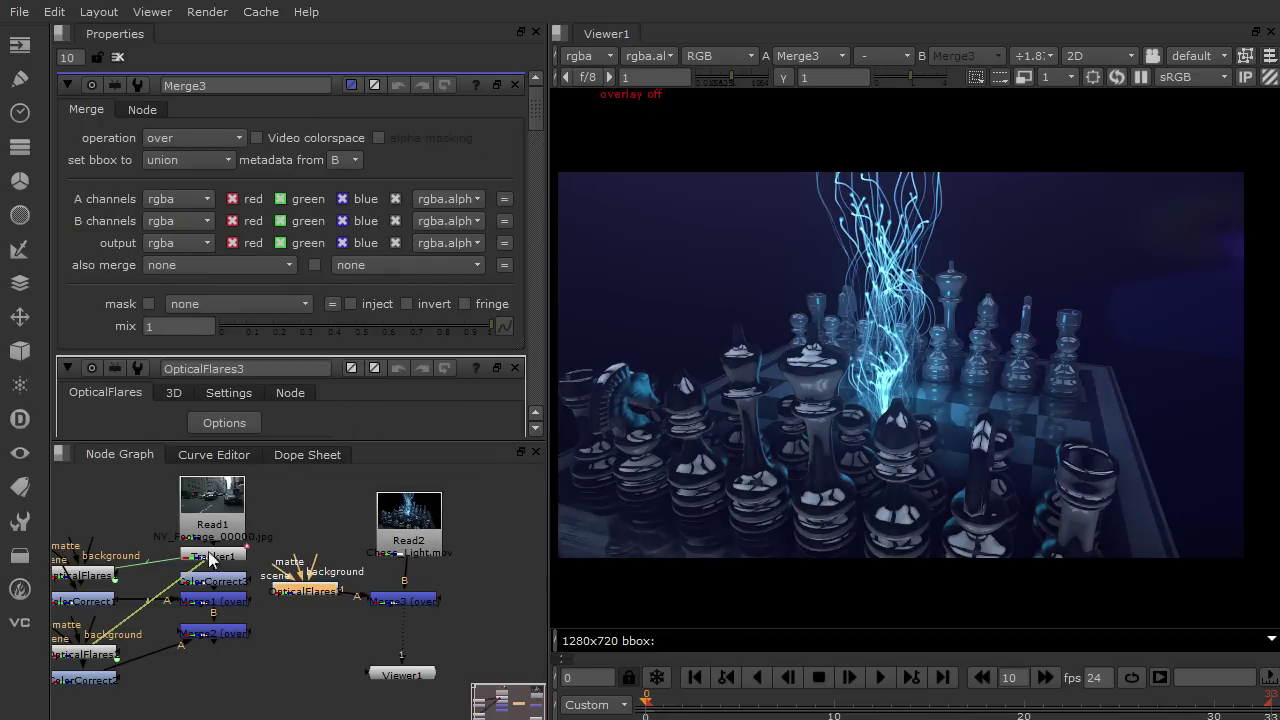
double_click(306, 586)
click(312, 164)
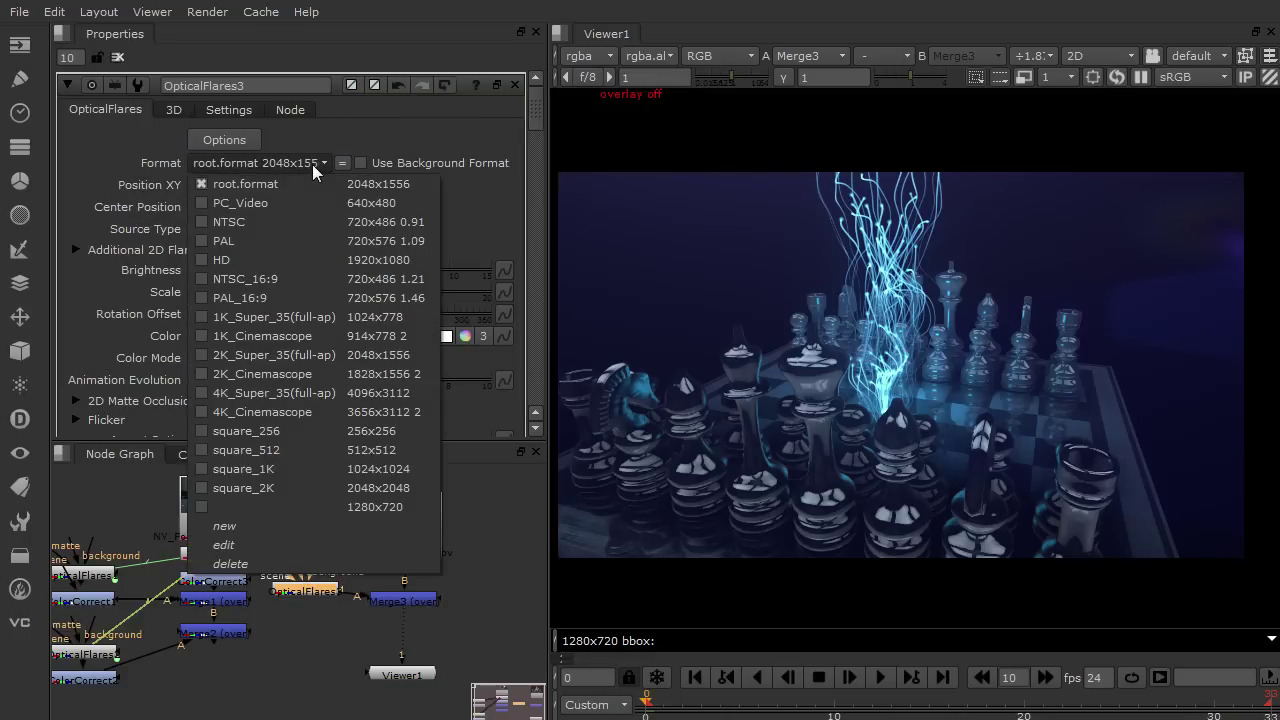
click(239, 530)
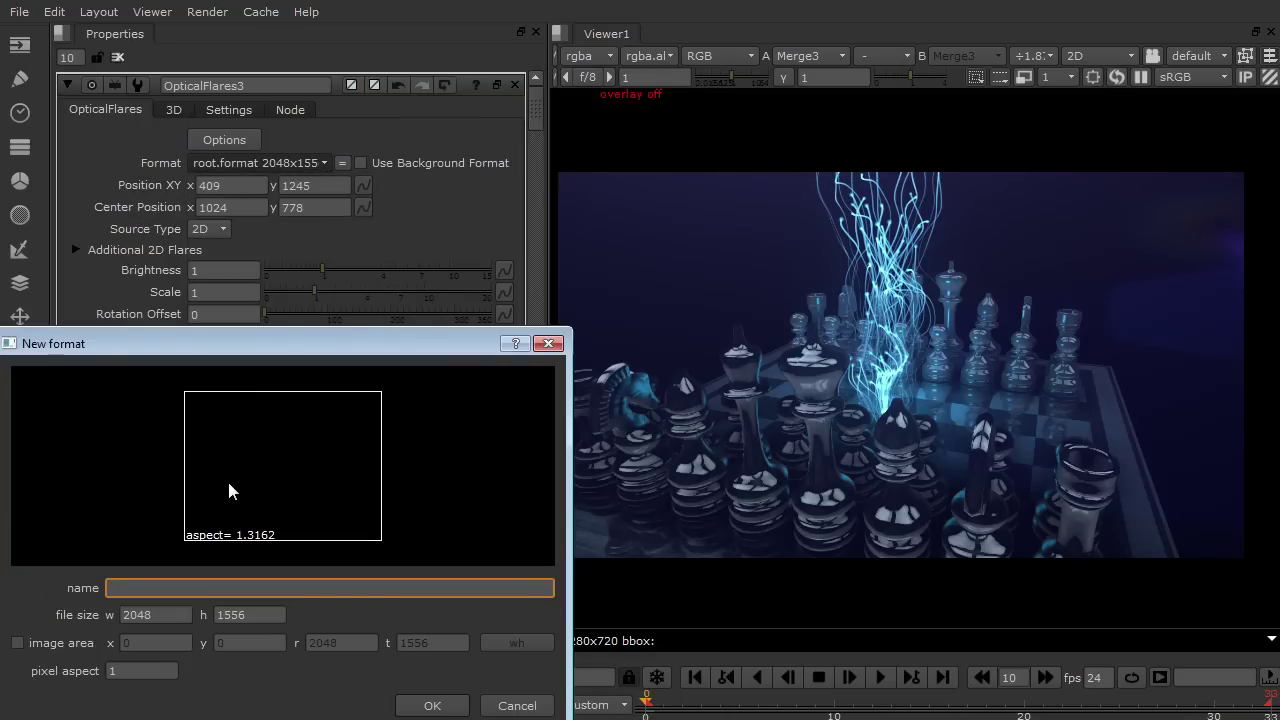
text(720)
key(Tab)
key(Tab)
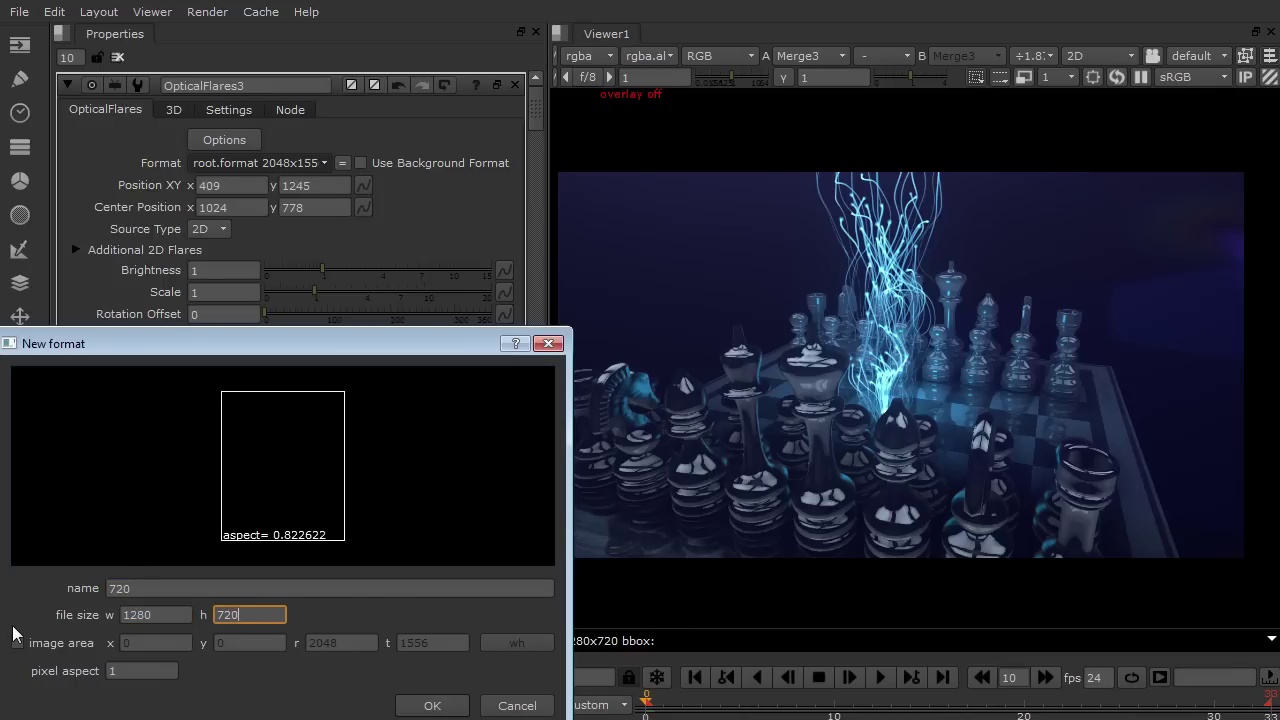
key(Return)
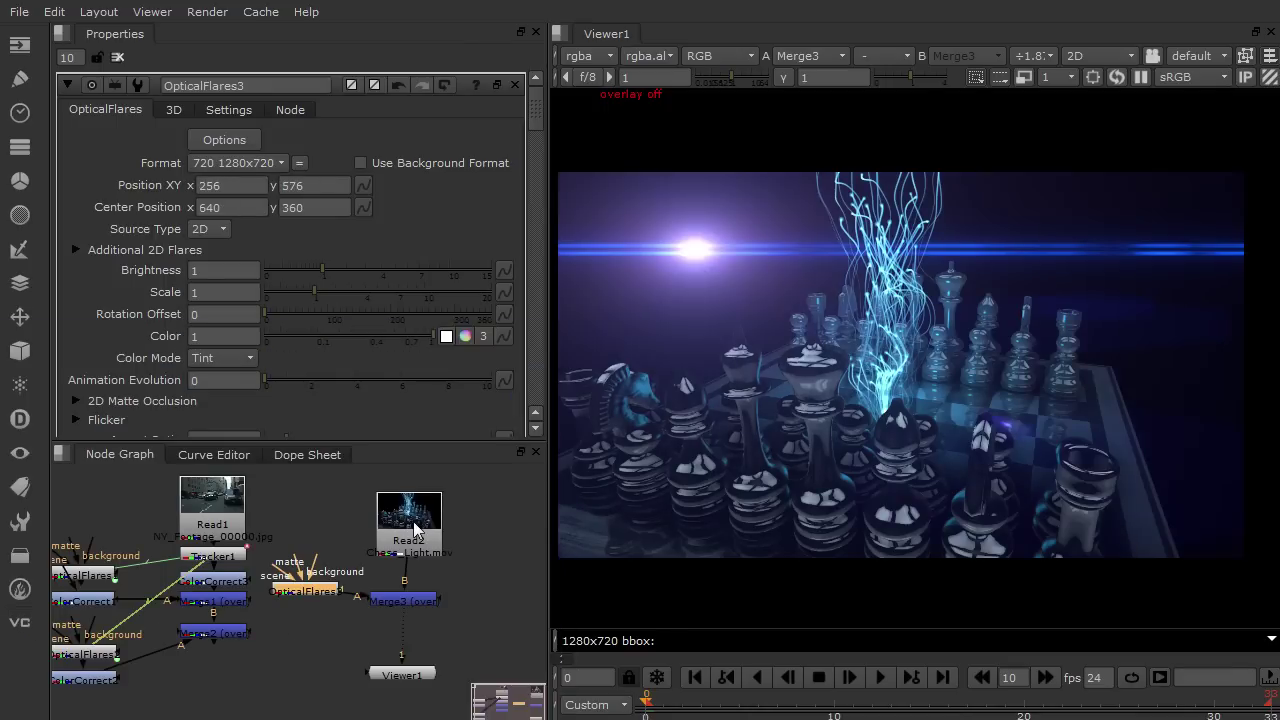
drag(305, 594, 312, 604)
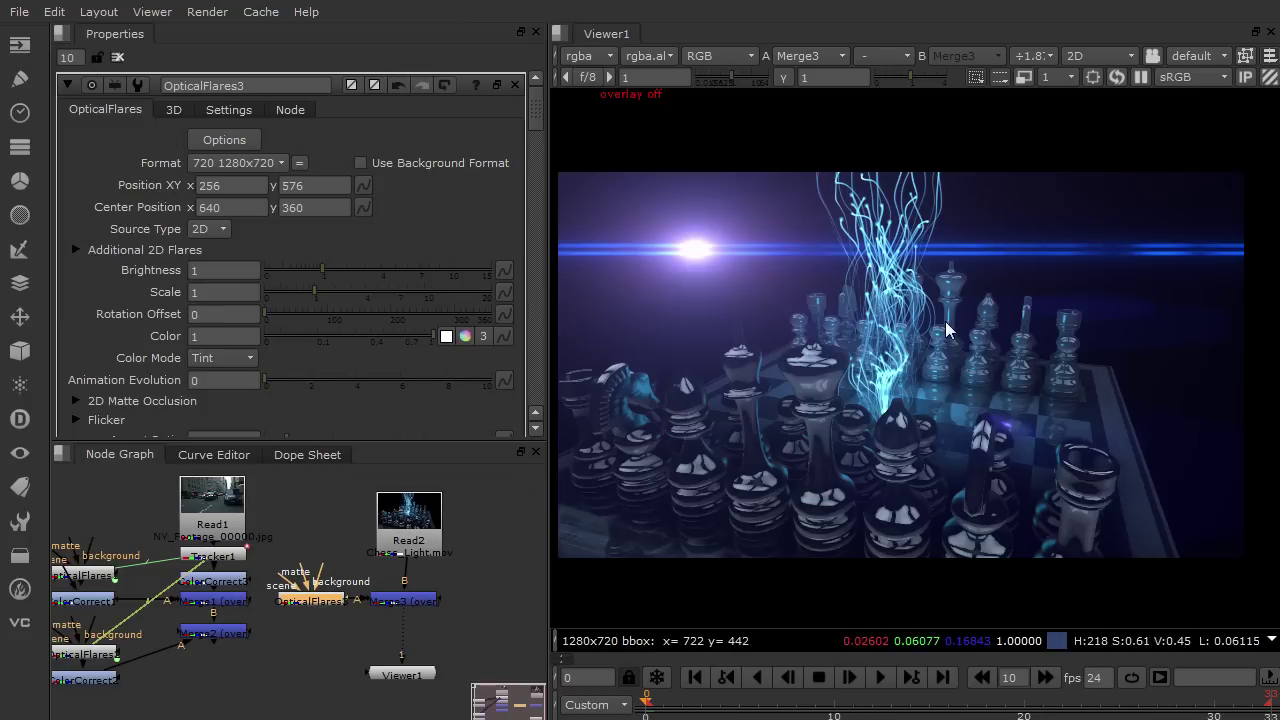
Position the flare at the base of the light strands, x 608, y 281, and compare frames with the flare disabled and enabled
key(o)
drag(694, 249, 885, 407)
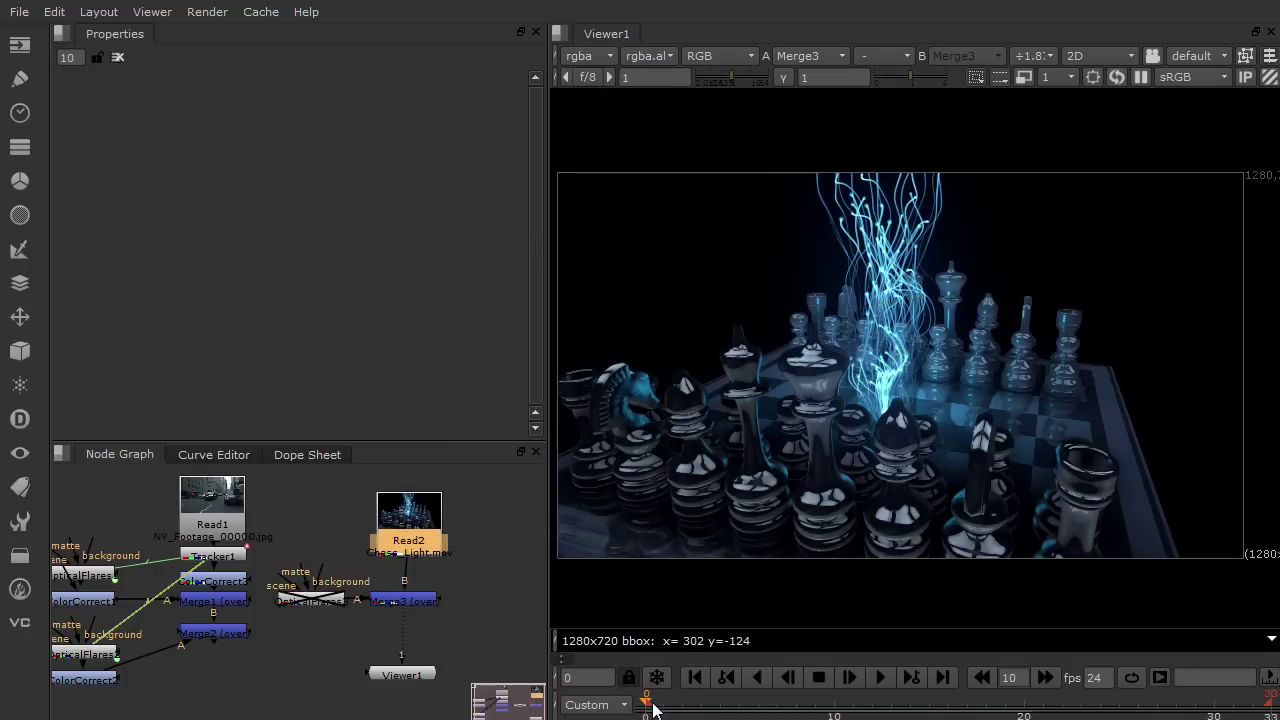
drag(652, 708, 758, 711)
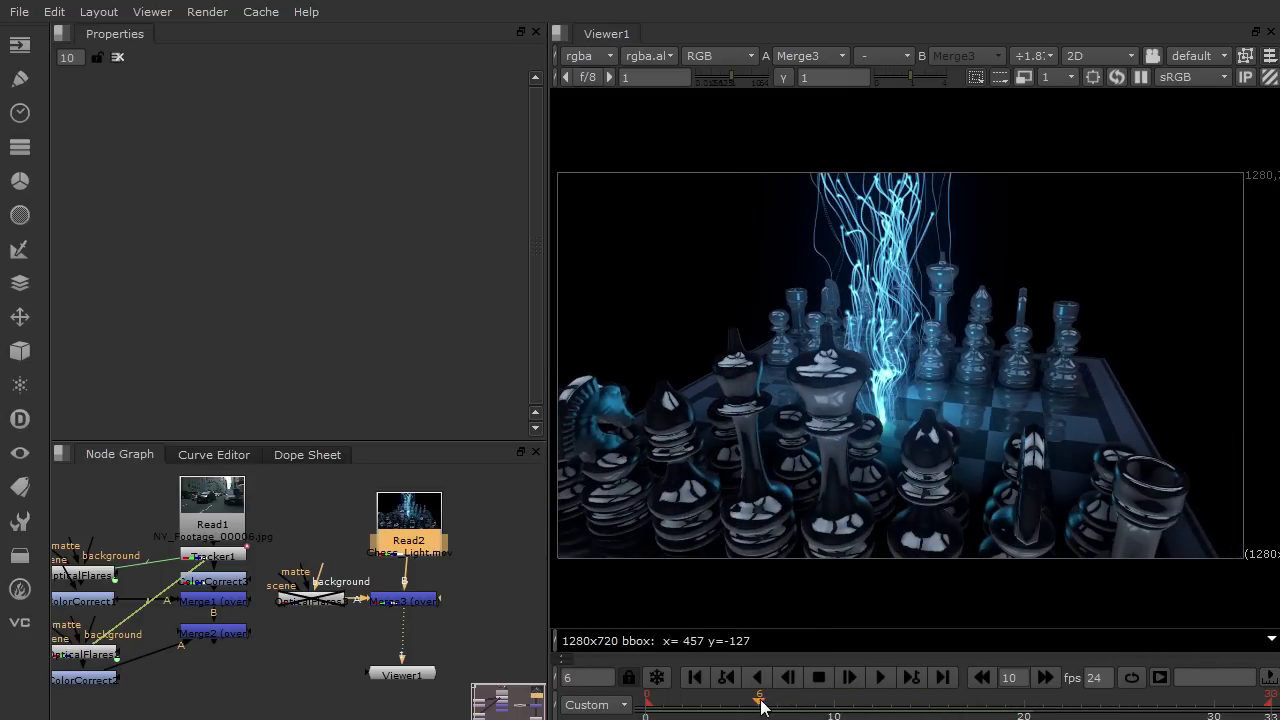
drag(765, 707, 648, 705)
click(310, 600)
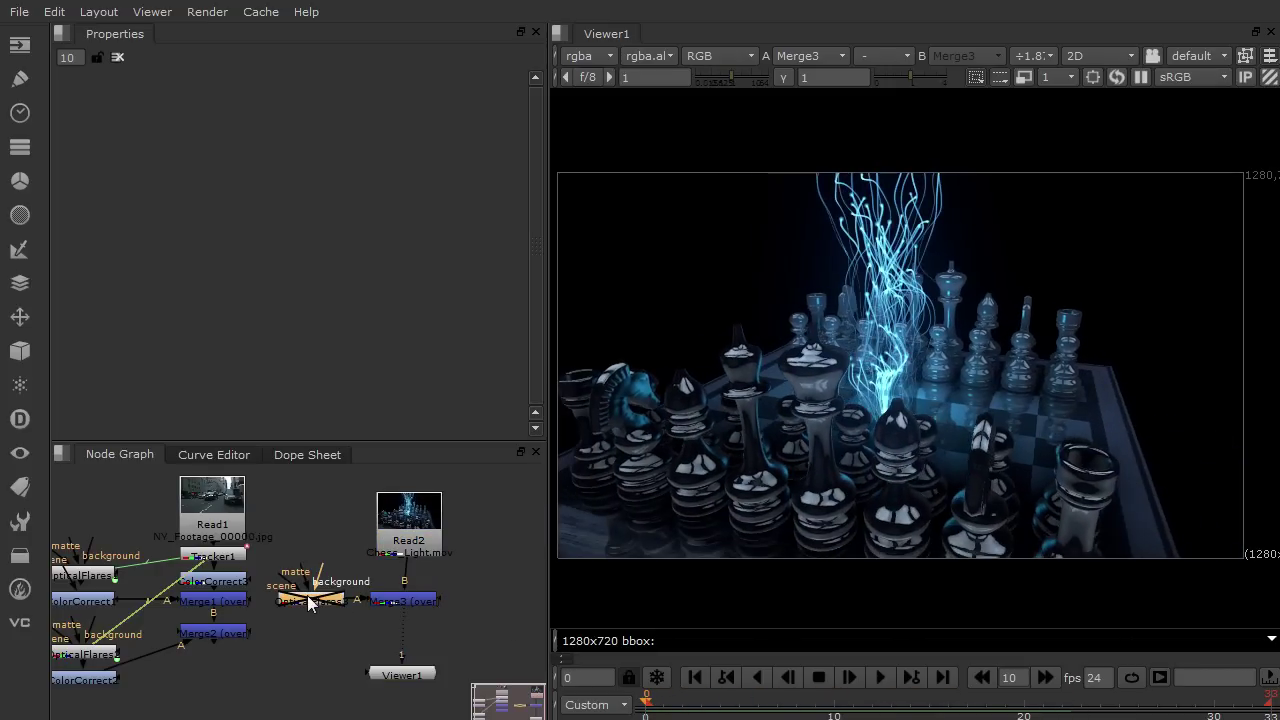
click(710, 708)
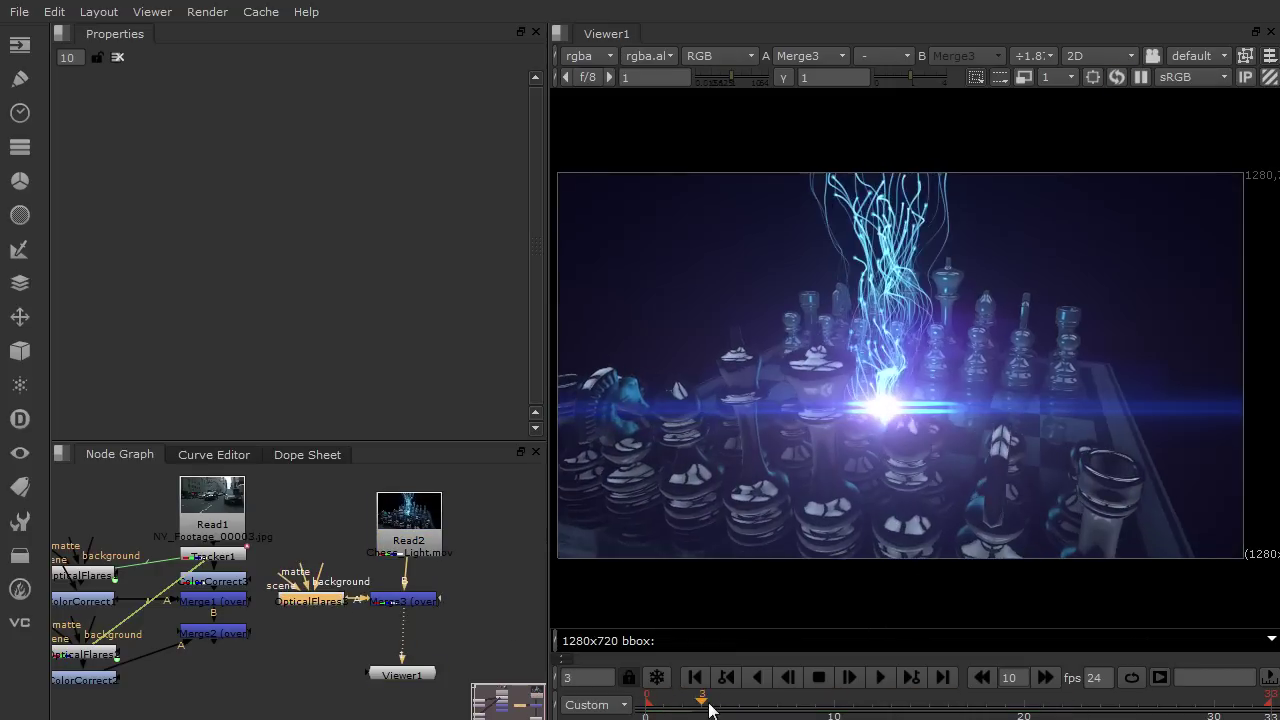
drag(710, 708, 646, 708)
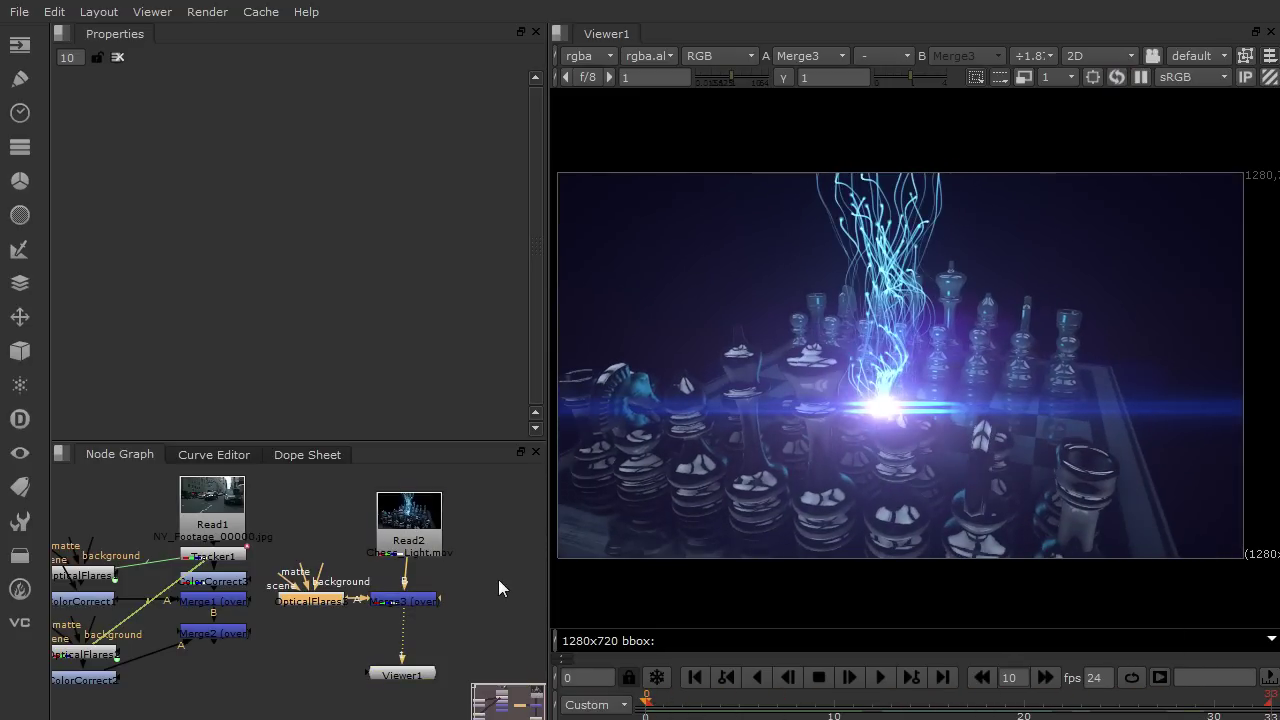
Paste the Chess_Light_Matte.mov Read node beside the chess footage, view the matte and scrub through its frames
key(ctrl+v)
key(1)
drag(499, 582, 503, 560)
drag(645, 700, 1022, 710)
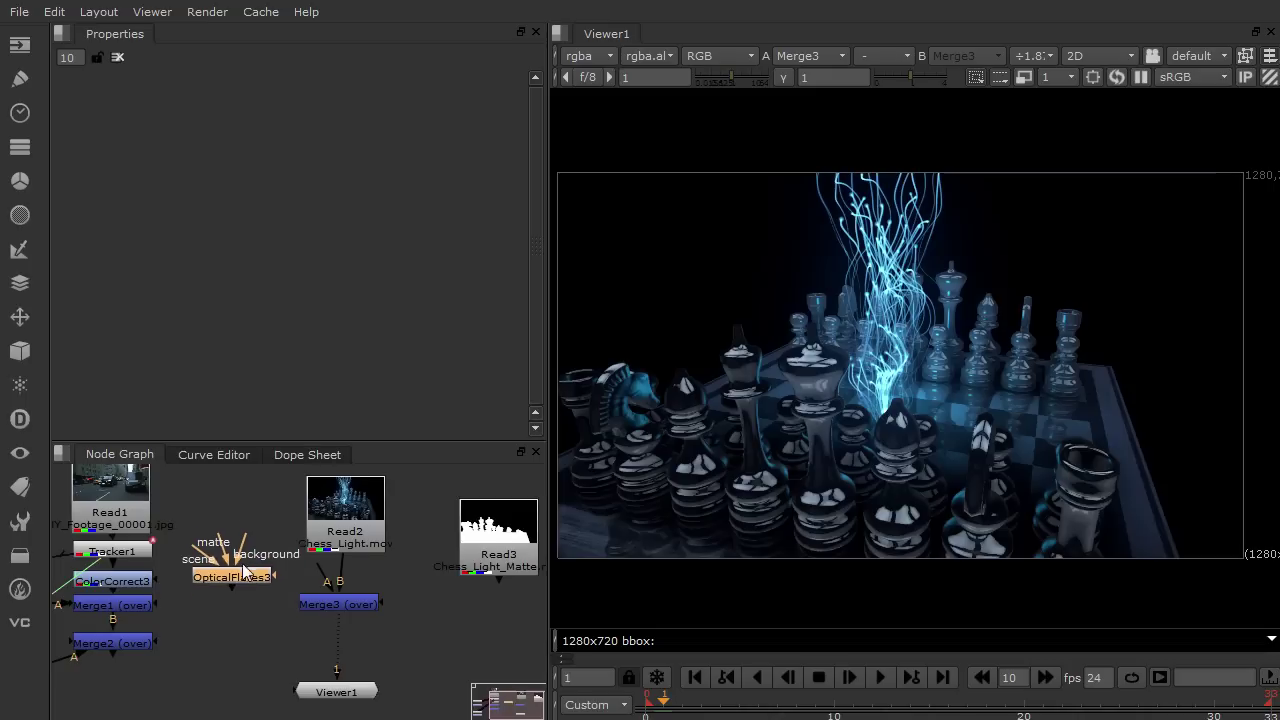
Reconnect the new flare to the merge's A input and feed Chess_Light_Matte.mov into the flare's matte input
drag(231, 575, 331, 604)
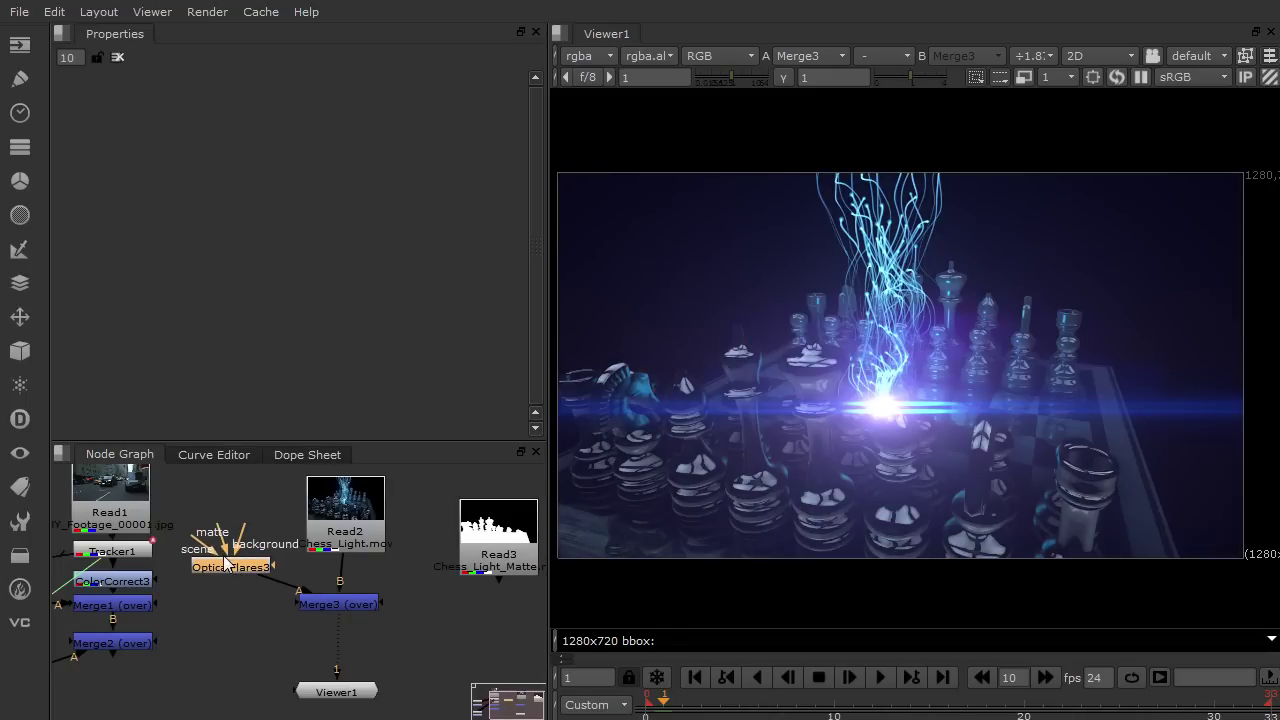
drag(500, 539, 236, 484)
middle_drag(238, 484, 303, 538)
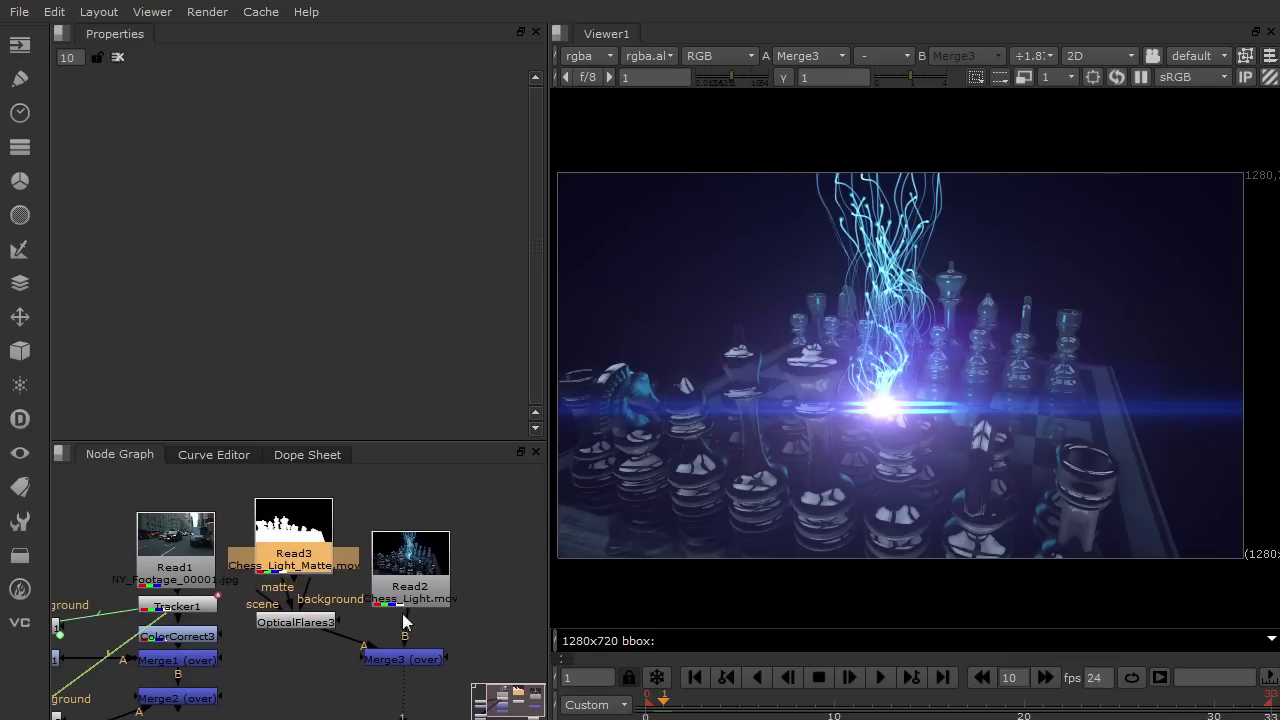
drag(303, 530, 292, 500)
drag(292, 610, 291, 507)
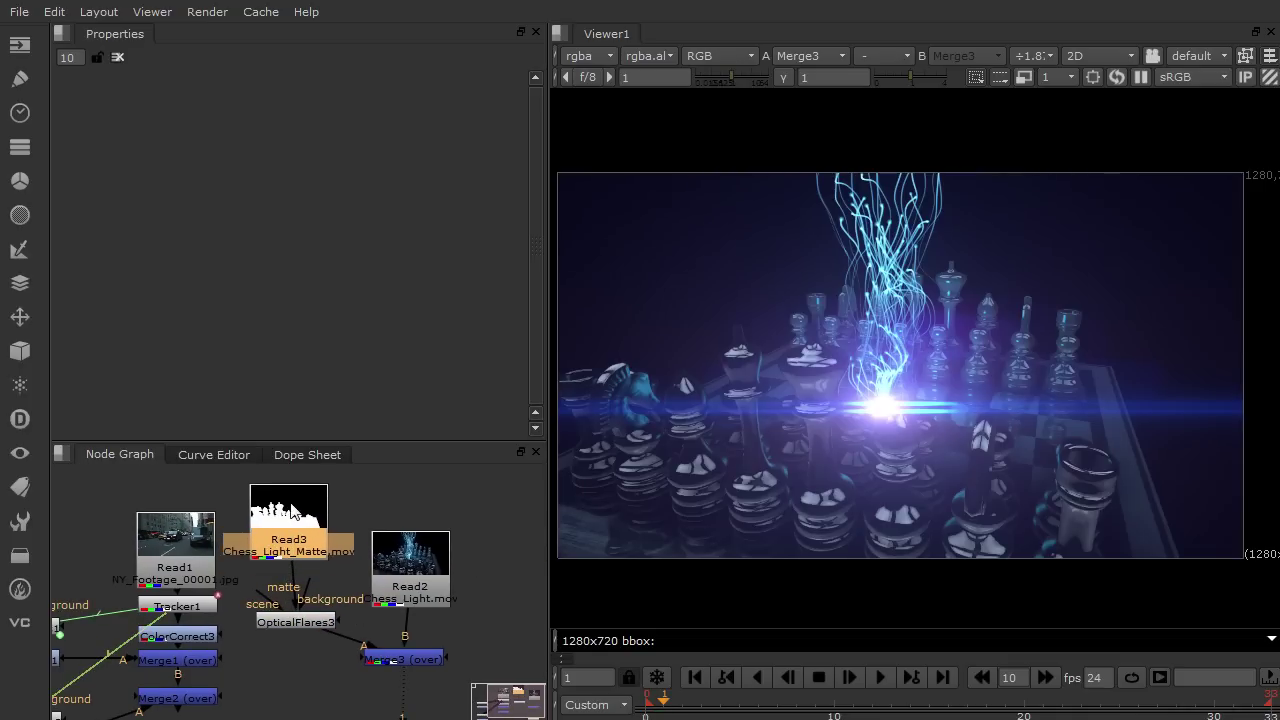
Enable 2D matte occlusion on the chess flare and set its sample method to Luma
double_click(299, 620)
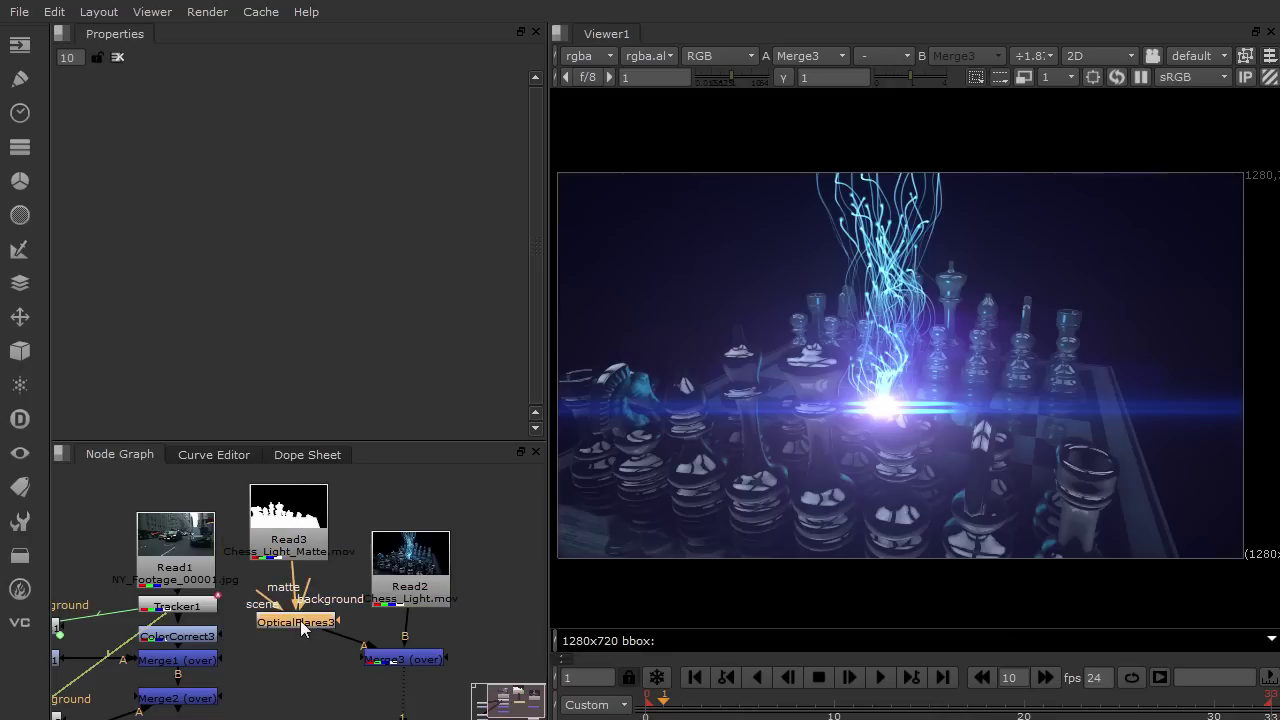
scroll(531, 255, down, 2)
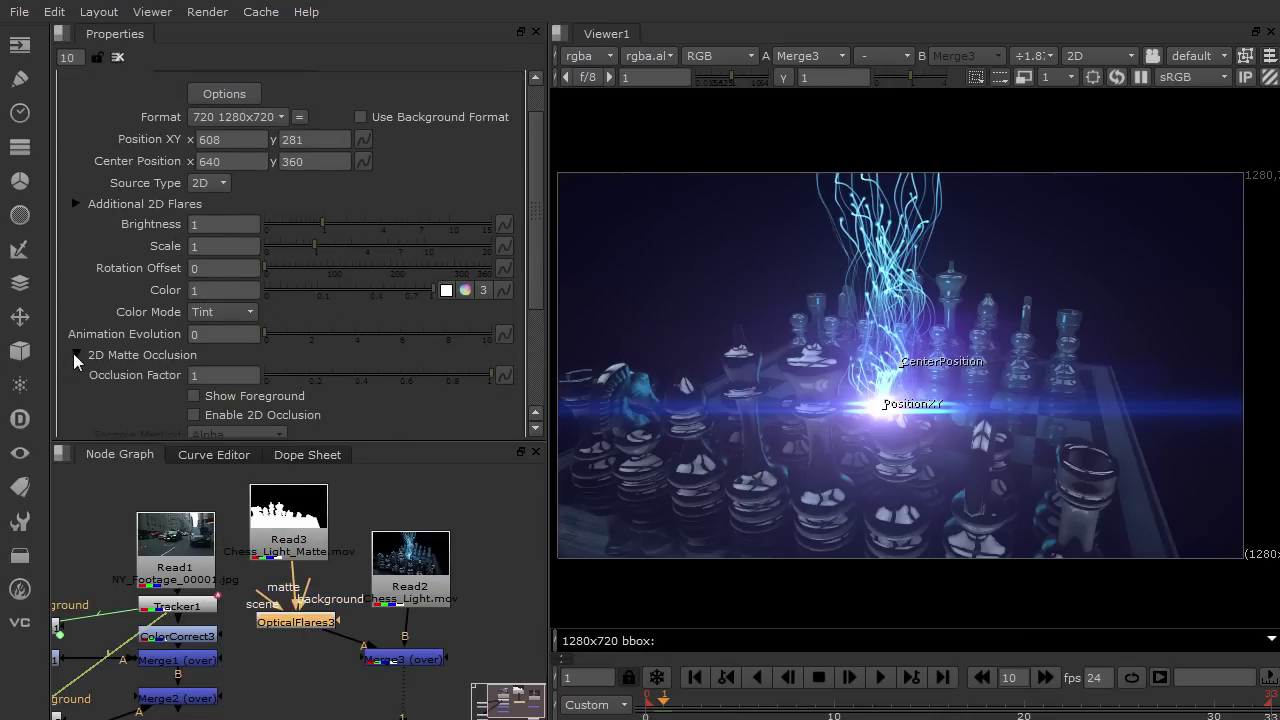
drag(537, 253, 532, 302)
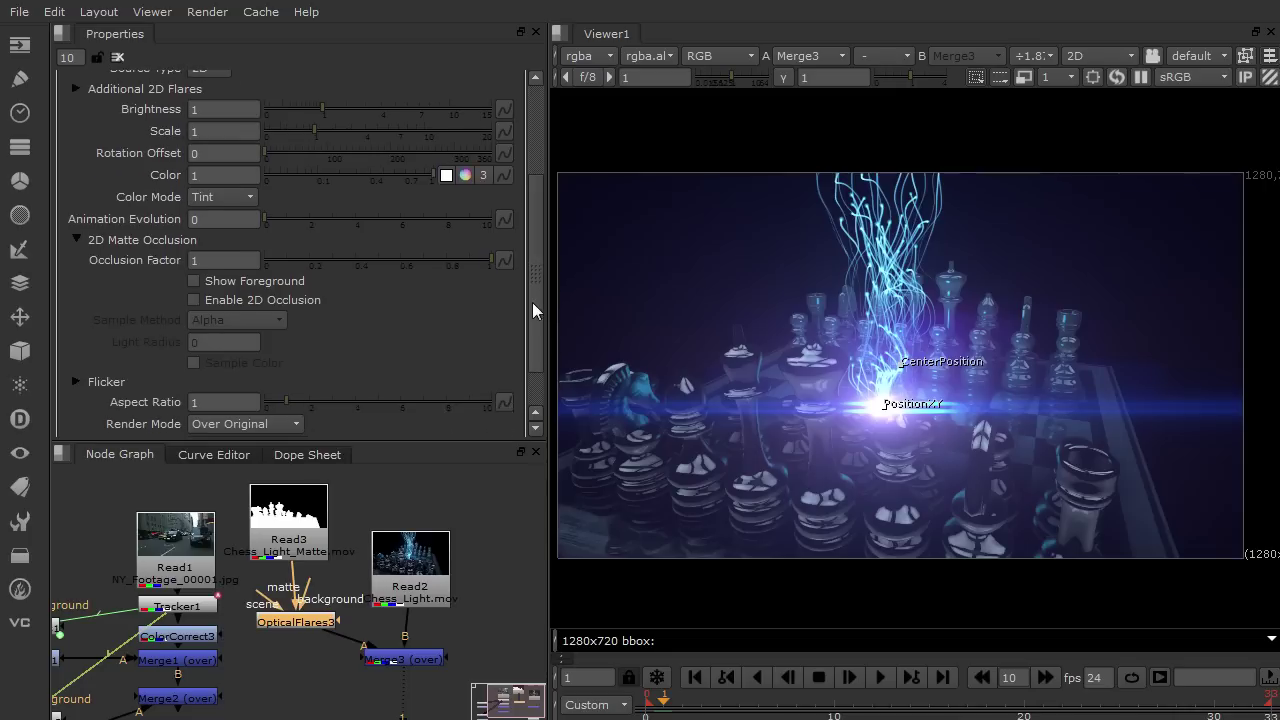
click(194, 299)
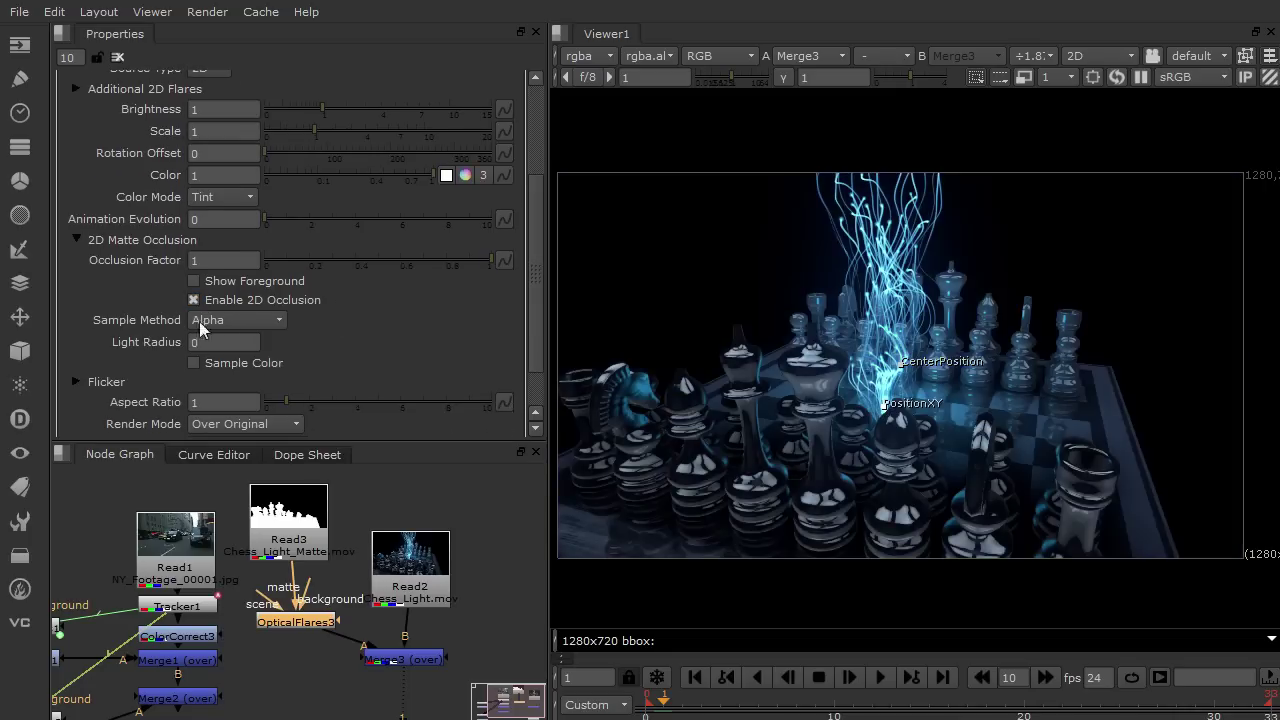
click(216, 320)
click(228, 357)
Scrub to frame 18 and set the occlusion Light Radius to 20
drag(679, 699, 988, 710)
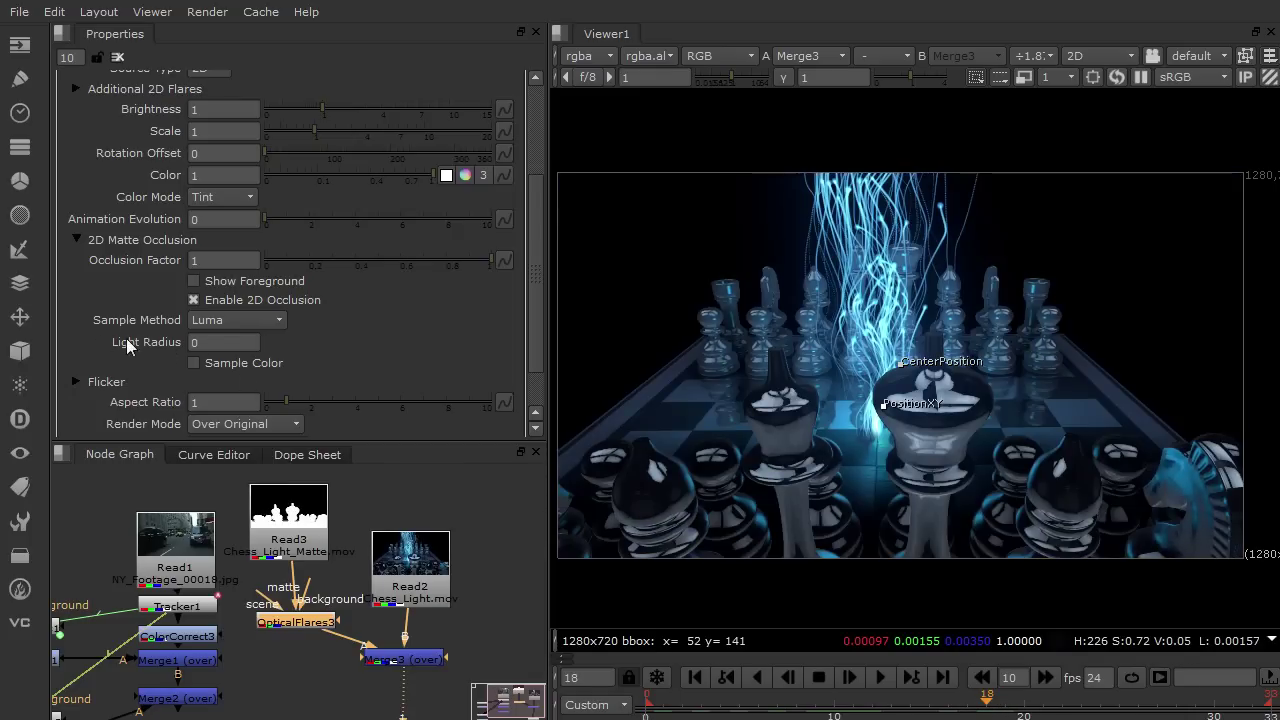
click(200, 342)
text(20)
key(Return)
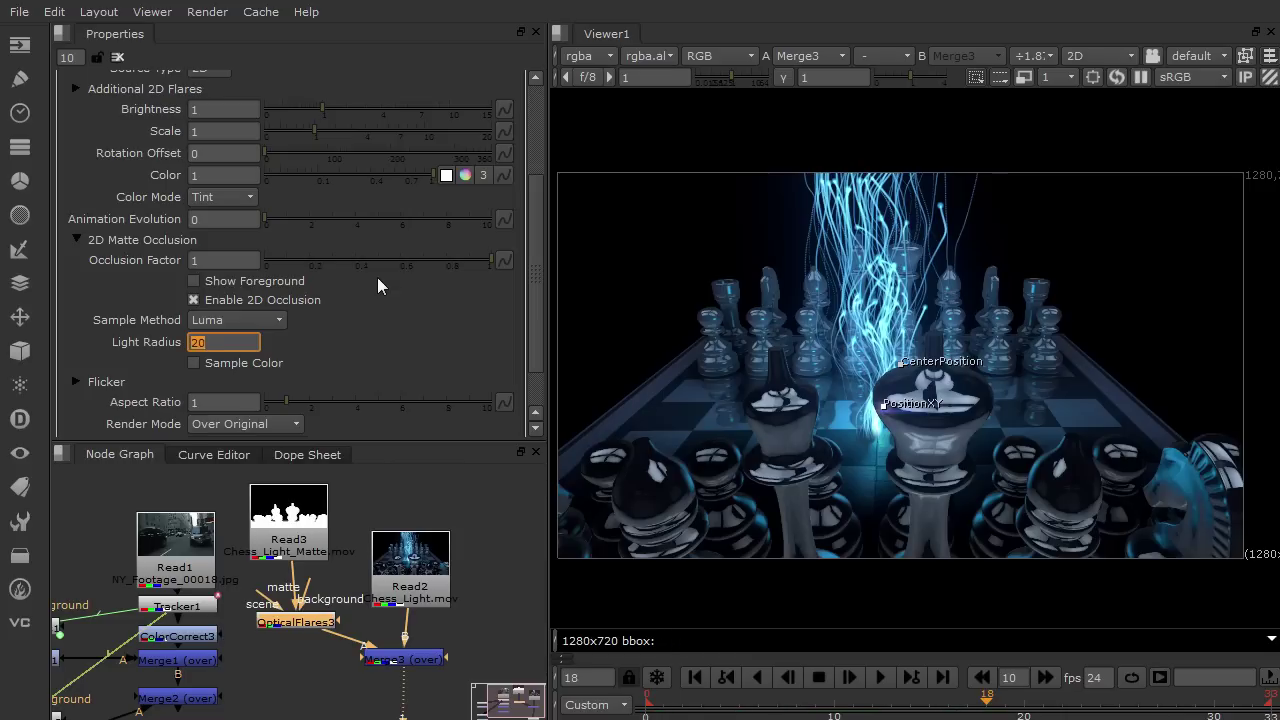
Play the chess shot from its first frame and insert a ColorCorrect node between OpticalFlares3 and Merge3
drag(985, 706, 645, 697)
click(881, 678)
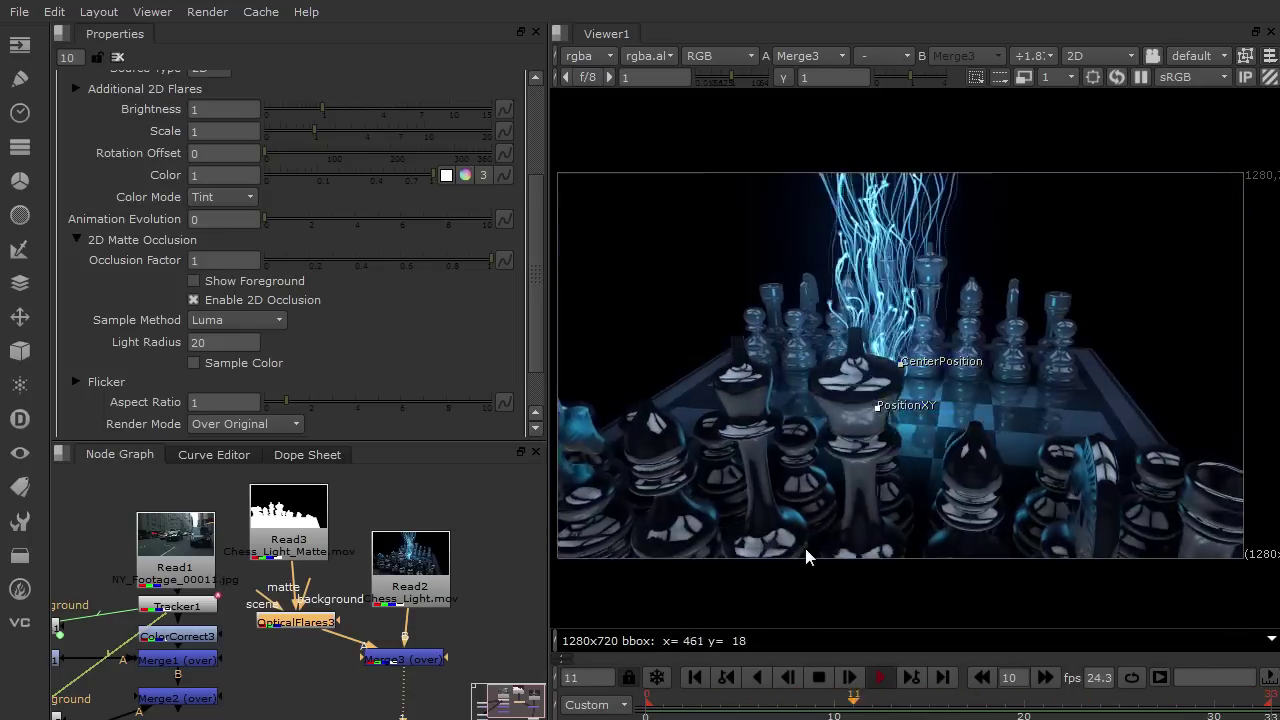
key(k)
key(c)
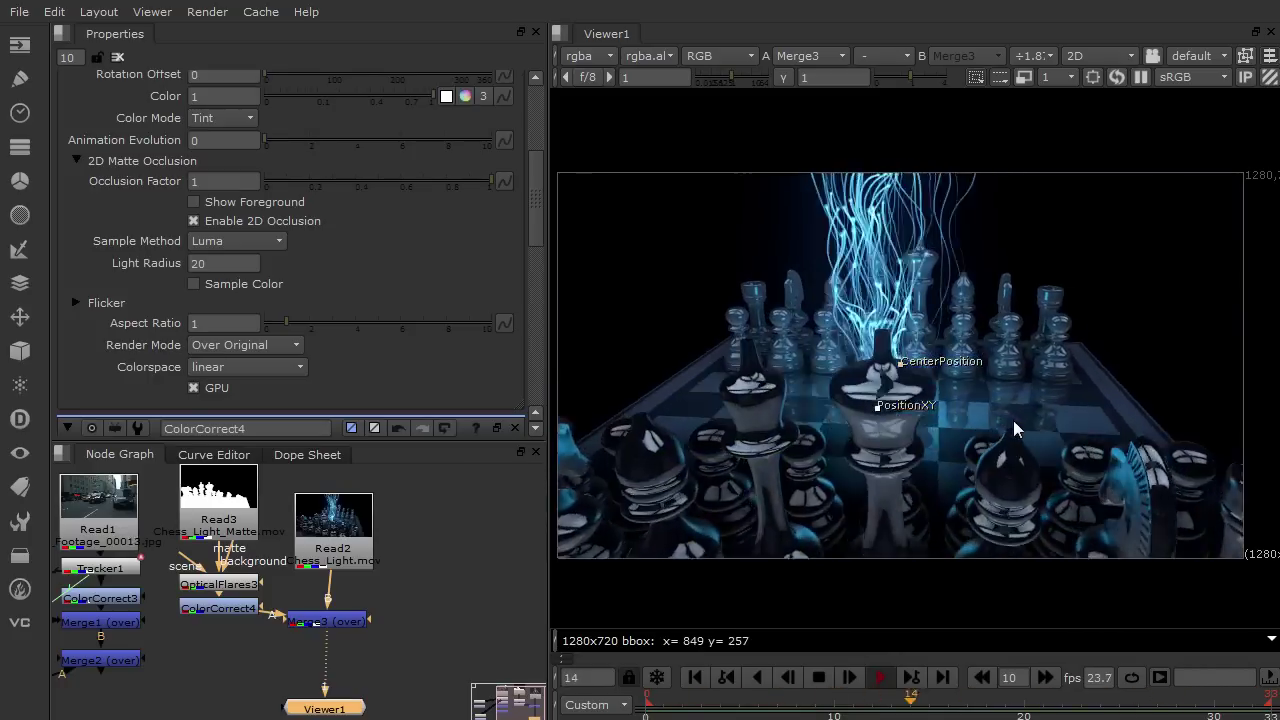
Stop playback and scrub through the chess shot to examine how the matte occludes the colour-corrected flare
click(822, 678)
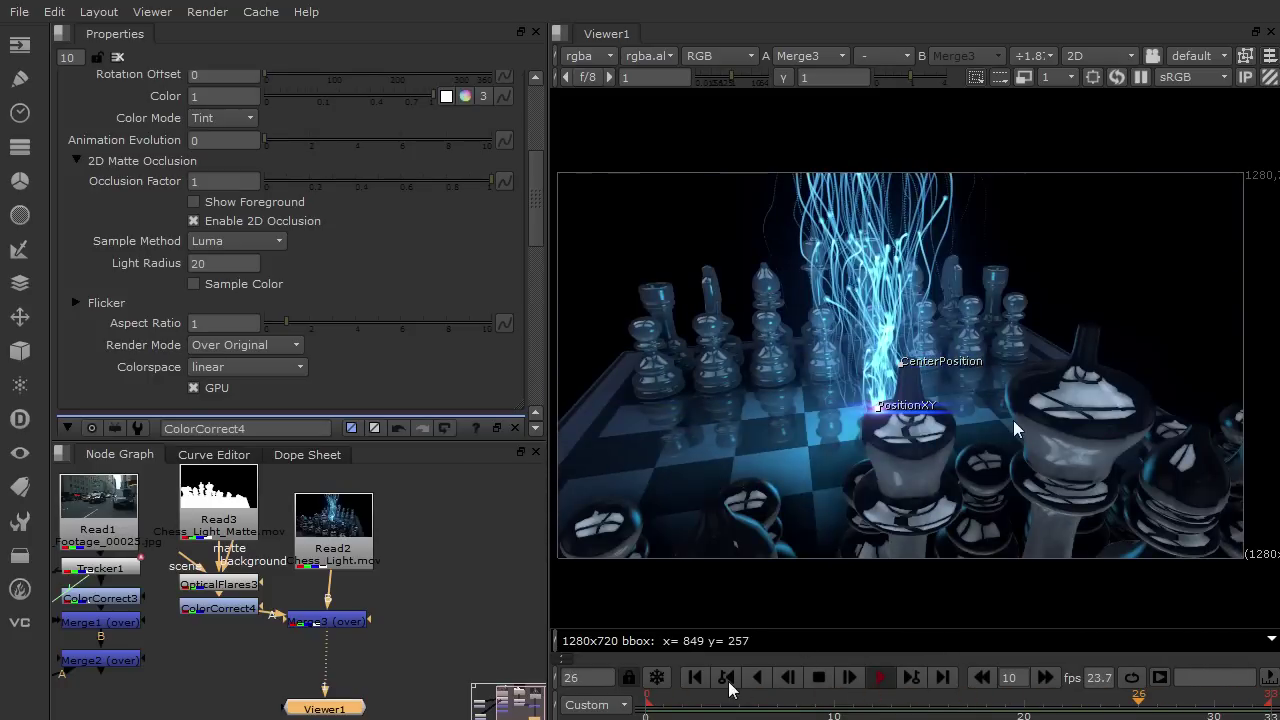
drag(731, 695, 987, 697)
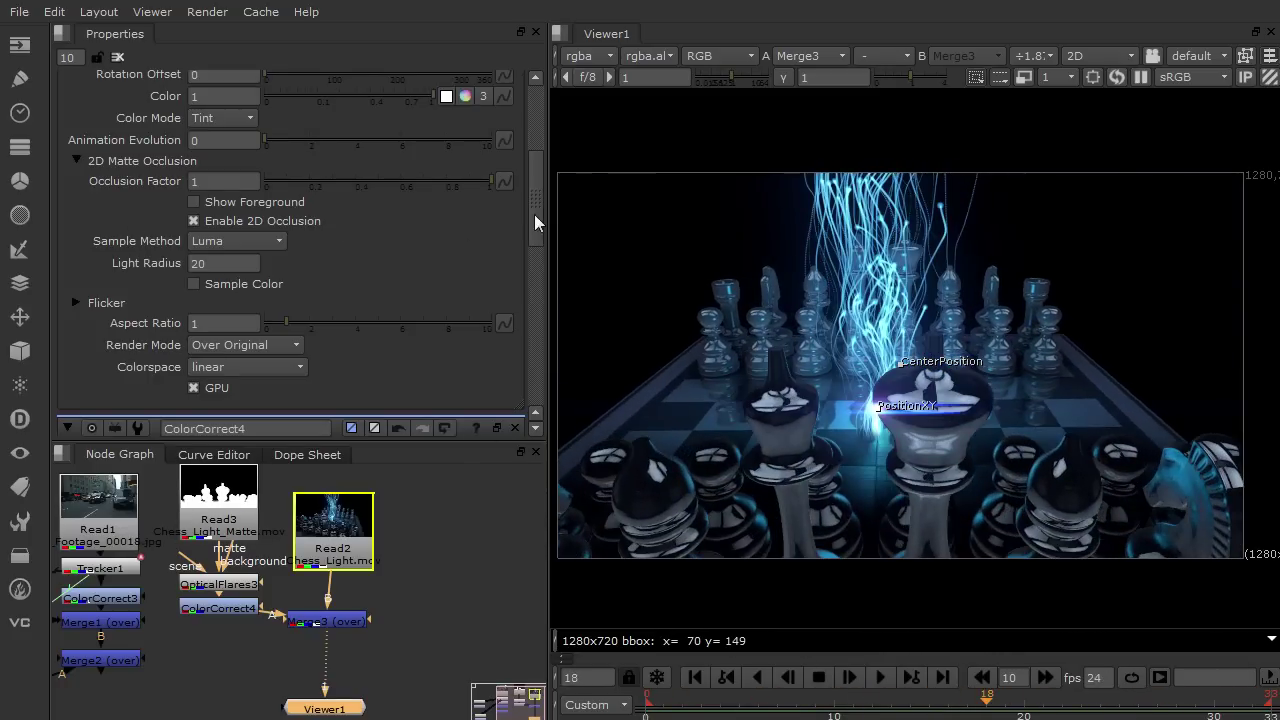
drag(535, 220, 541, 156)
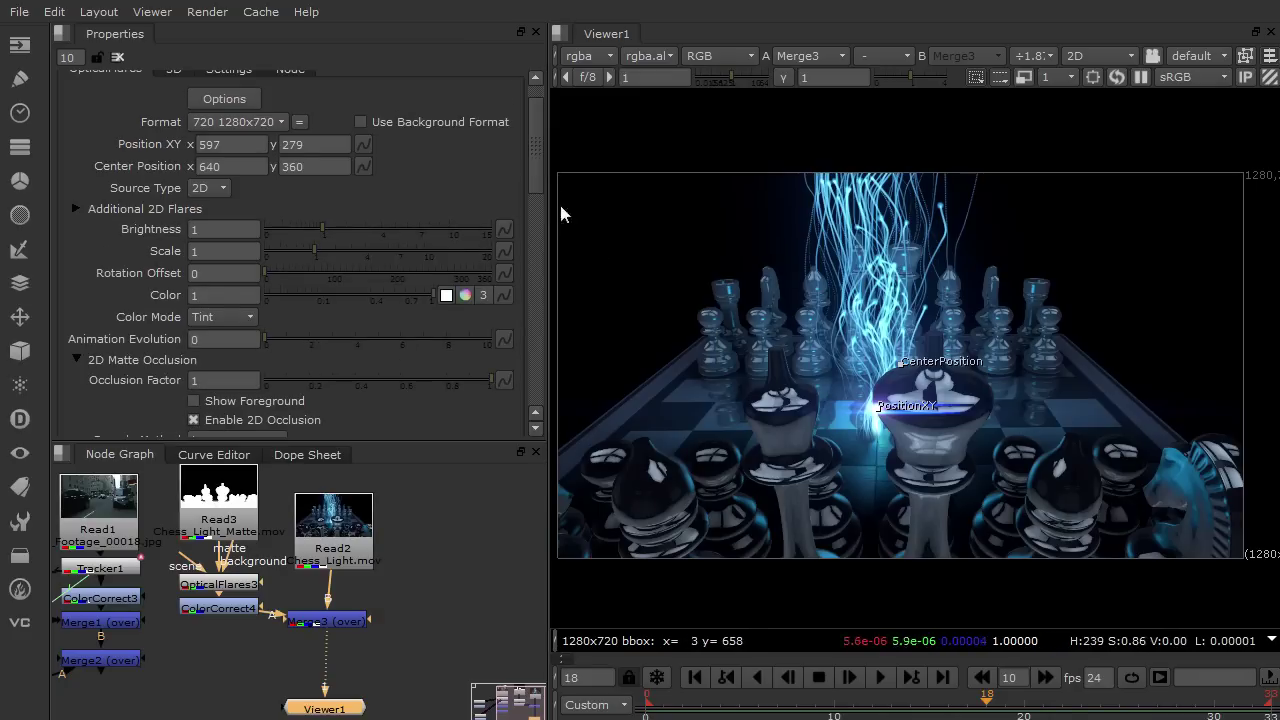
drag(707, 700, 1064, 703)
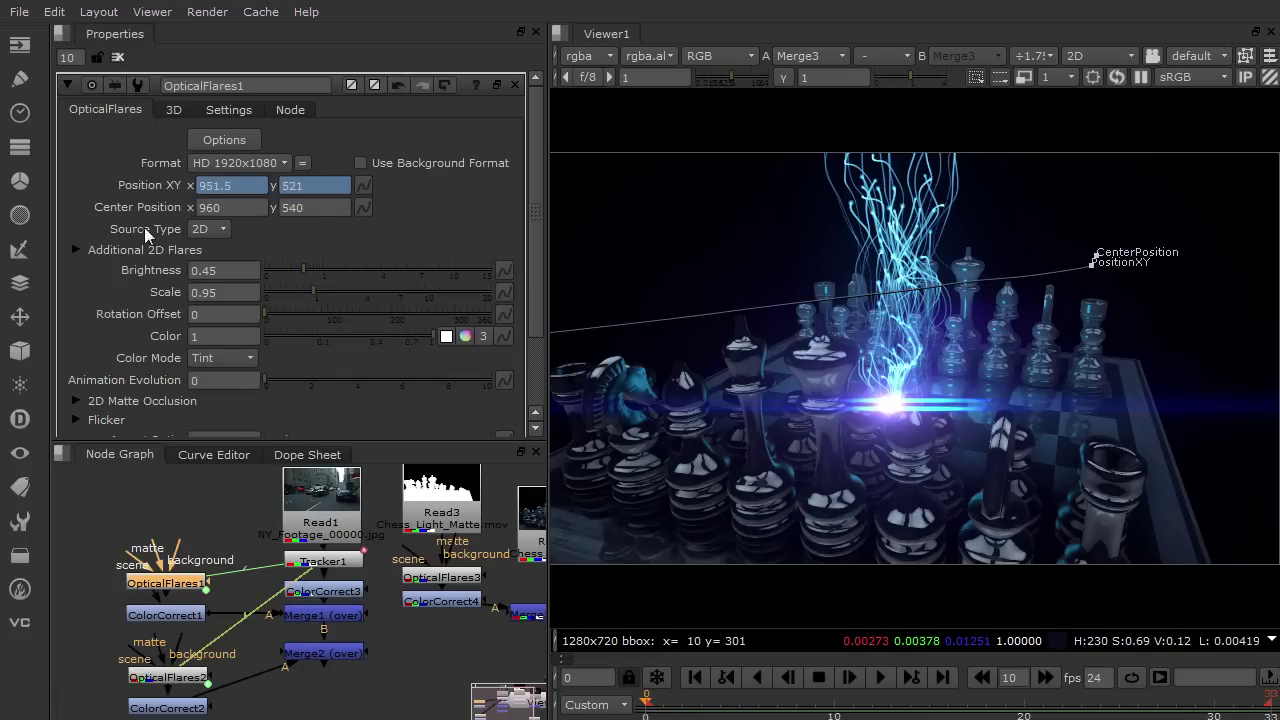
Check the source type options of OpticalFlares1 and view the Merge2 street composite in an enlarged viewer
click(210, 229)
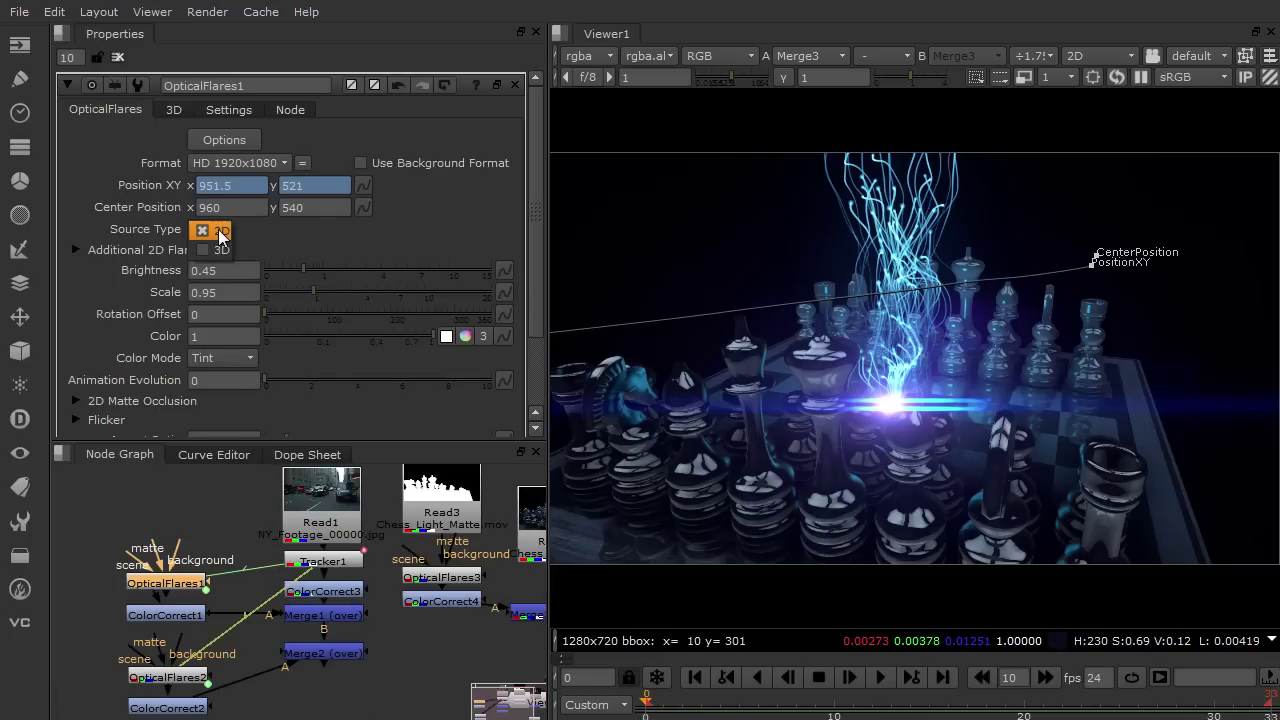
click(205, 500)
drag(142, 568, 86, 533)
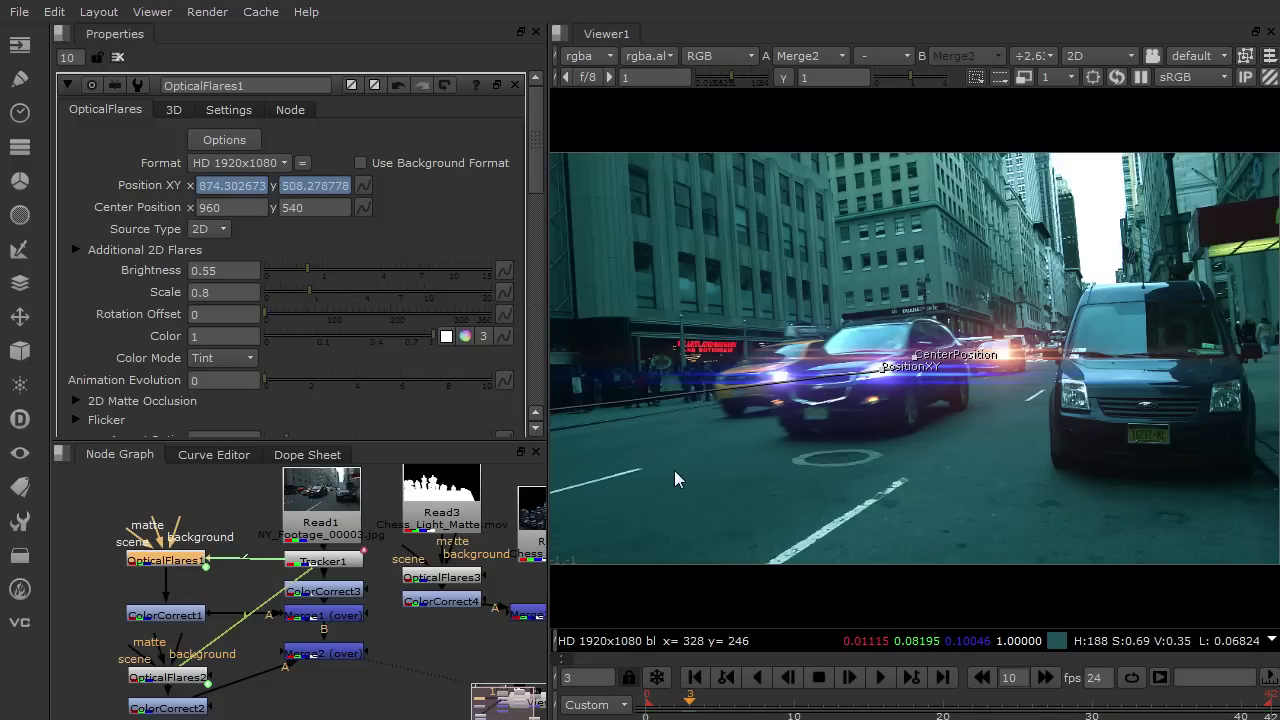
key(space)
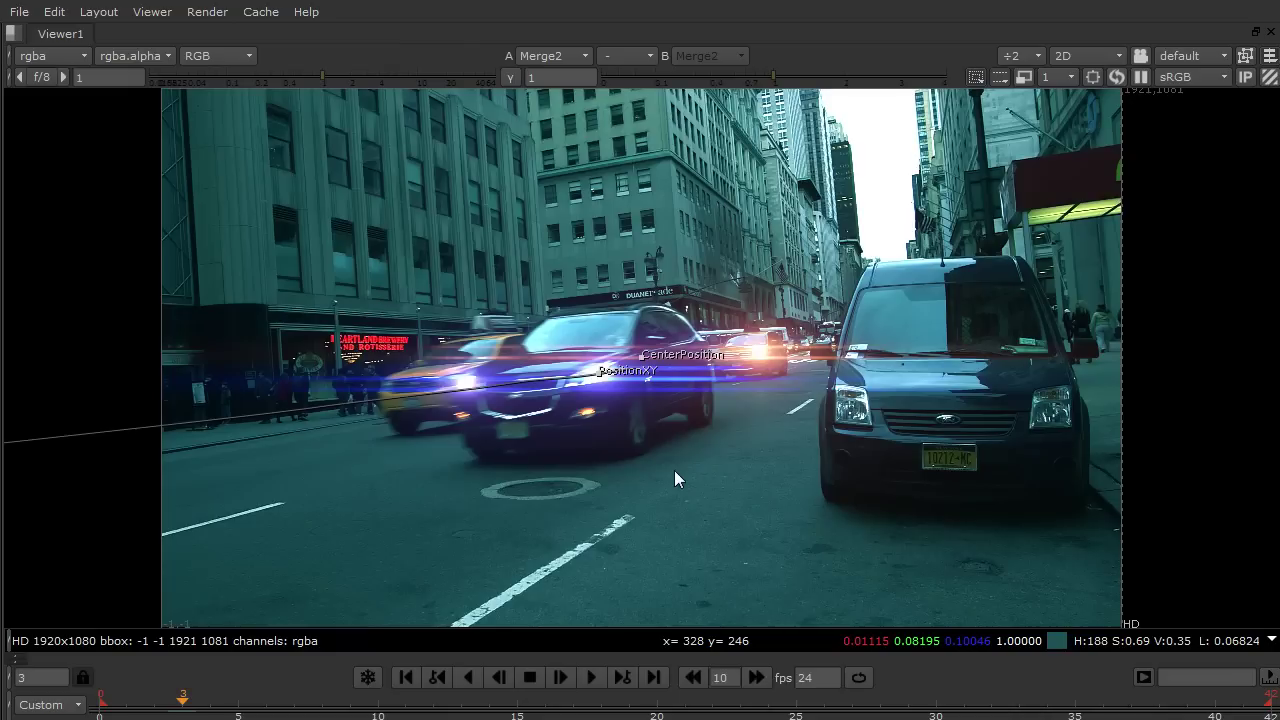